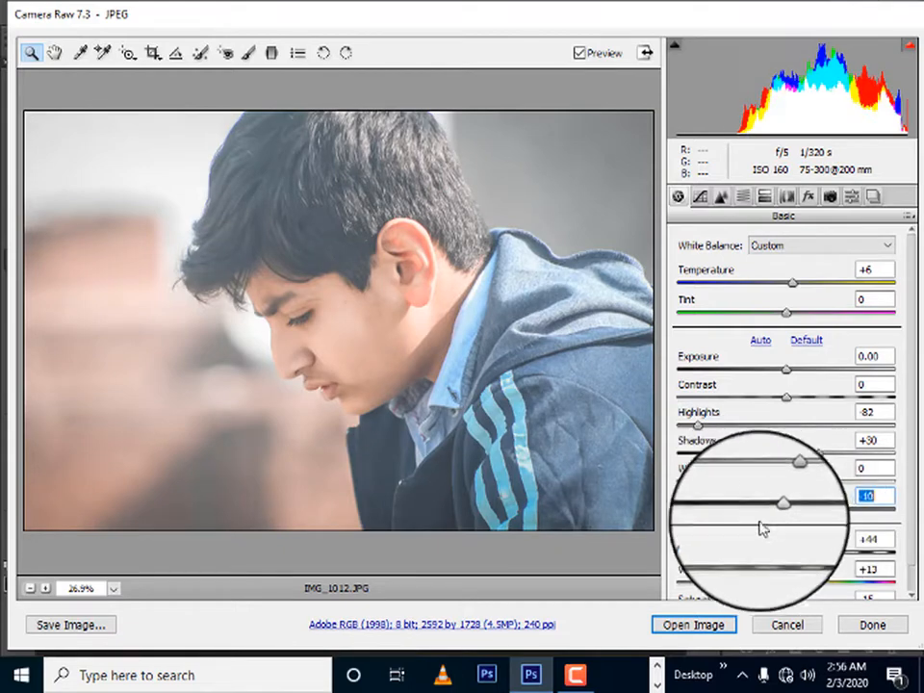
- Set Blacks to -42 and open the photo for editing, discarding its embedded color profile
left_click_drag(745, 509, 694, 510)
left_click_drag(759, 564, 739, 534)
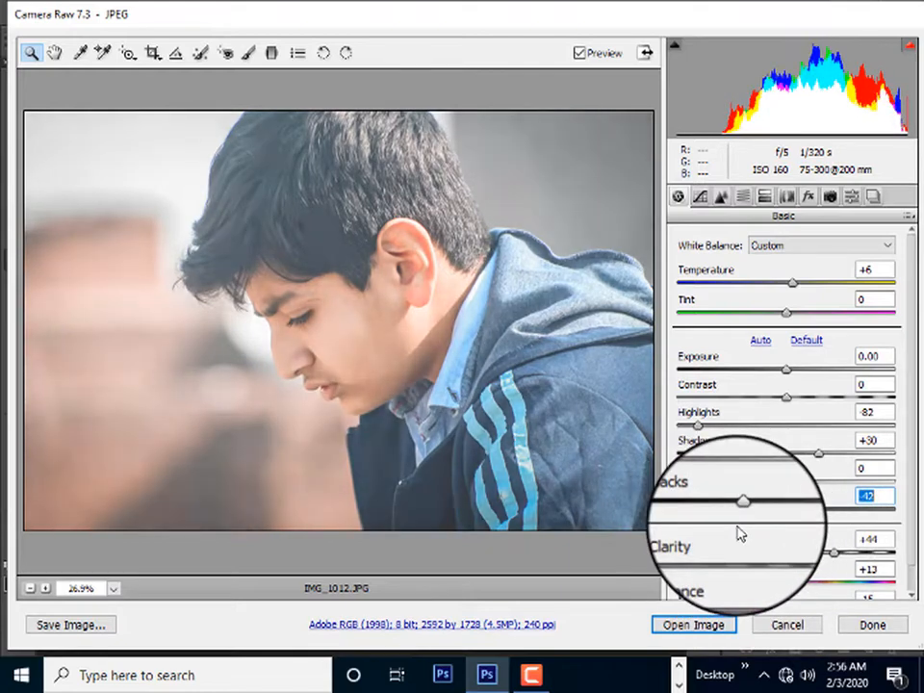
left_click(691, 625)
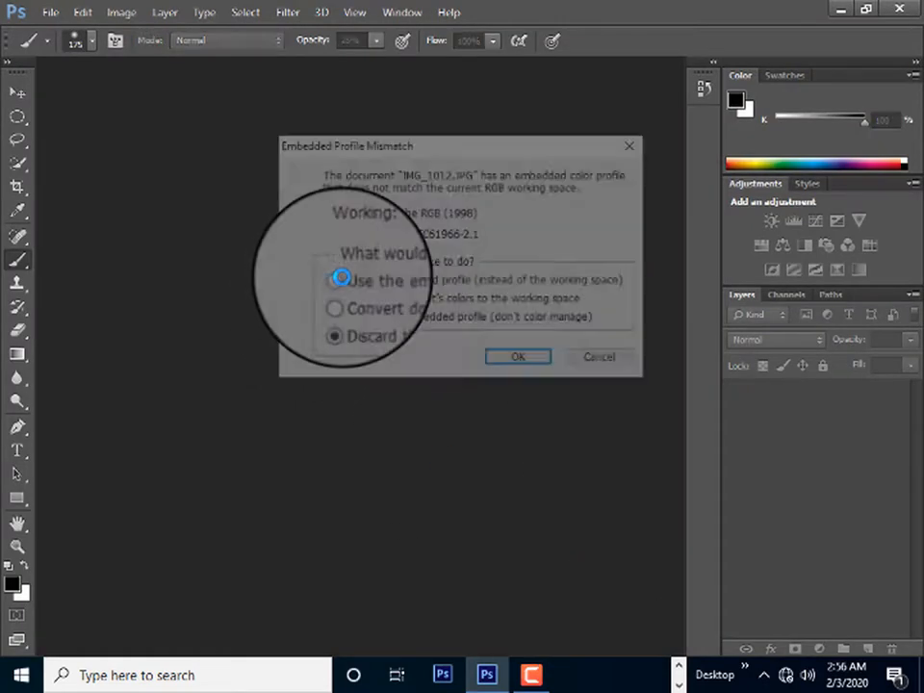
left_click(520, 363)
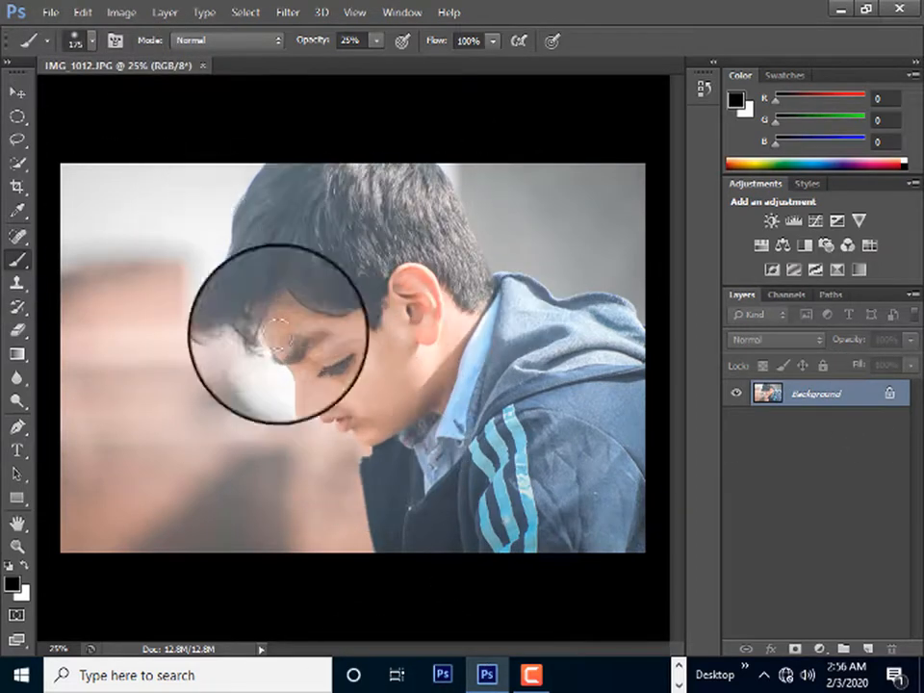
- Duplicate the Background layer and smooth the copy's skin with the Imagenomic Portraiture filter using the Smoothing: Medium preset
left_click(279, 15)
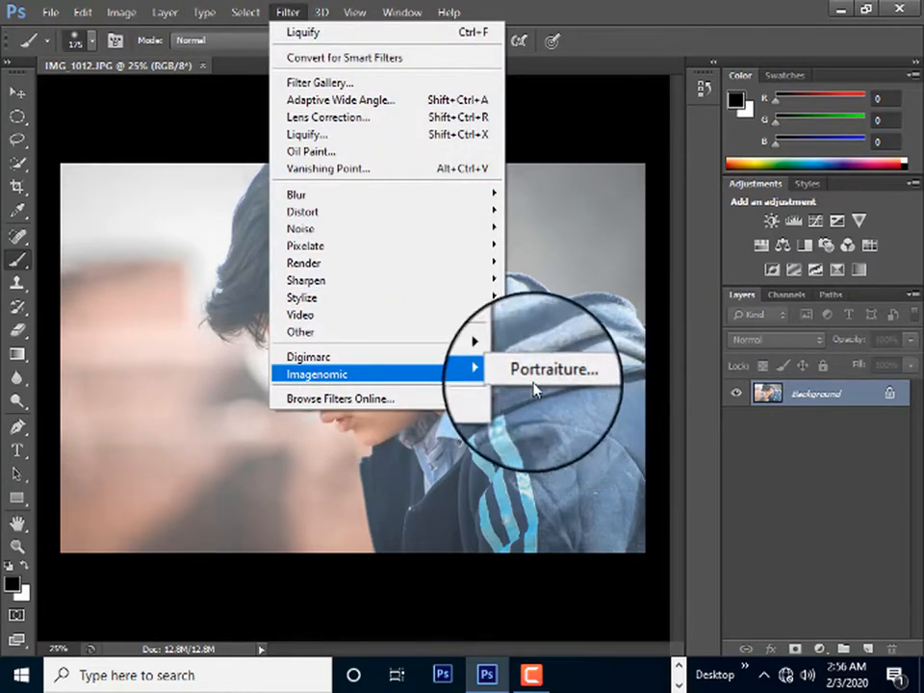
left_click_drag(900, 395, 868, 648)
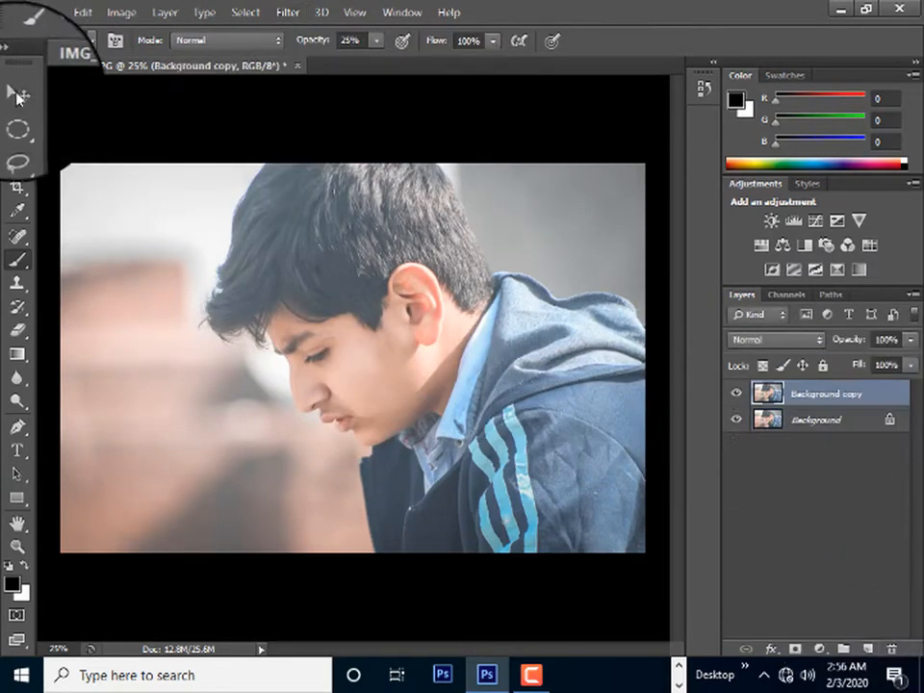
left_click(286, 14)
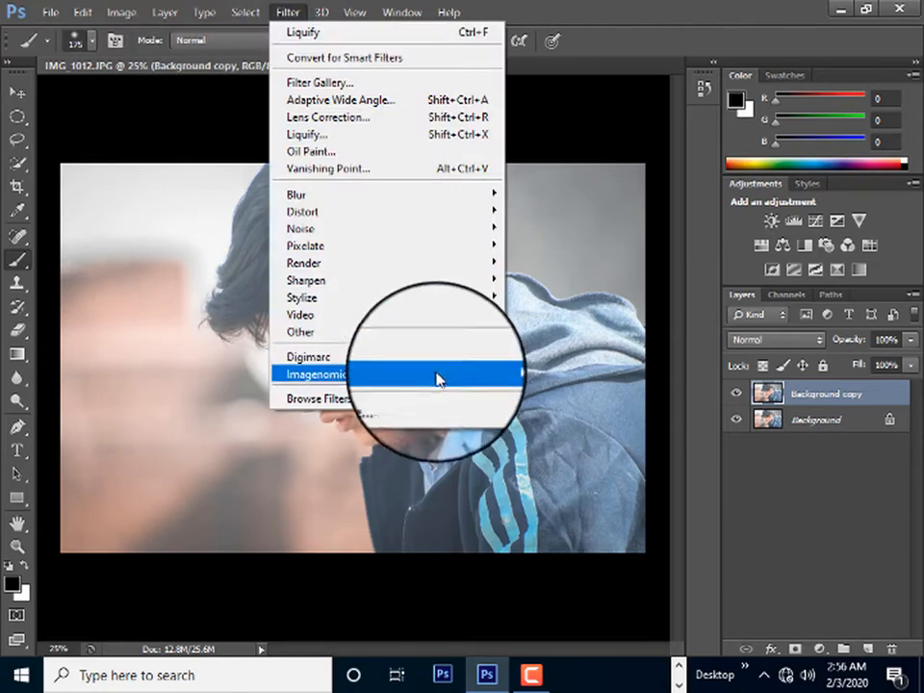
mouse_move(501, 378)
left_click(559, 374)
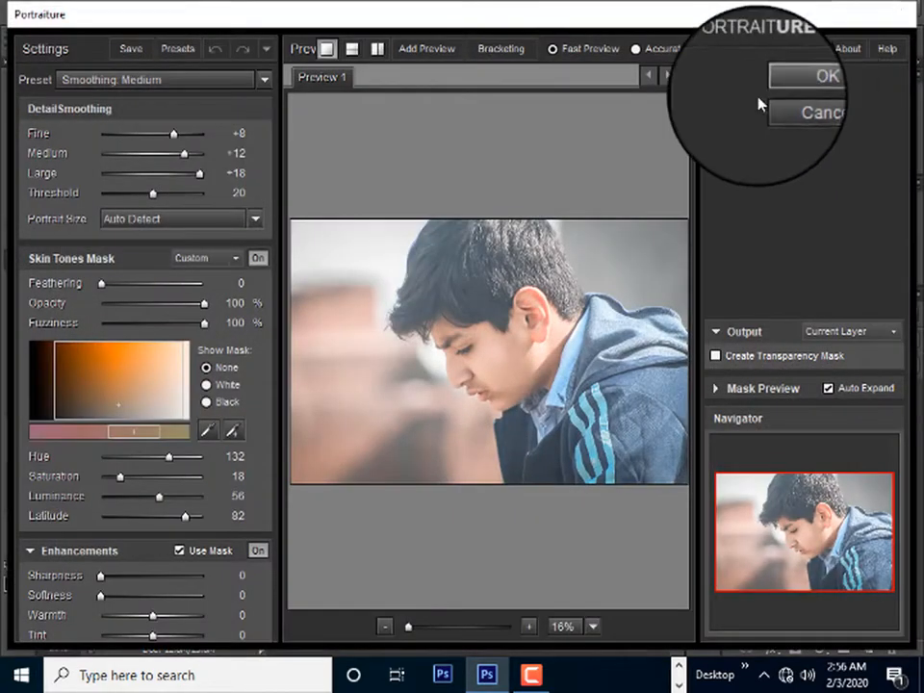
left_click(804, 82)
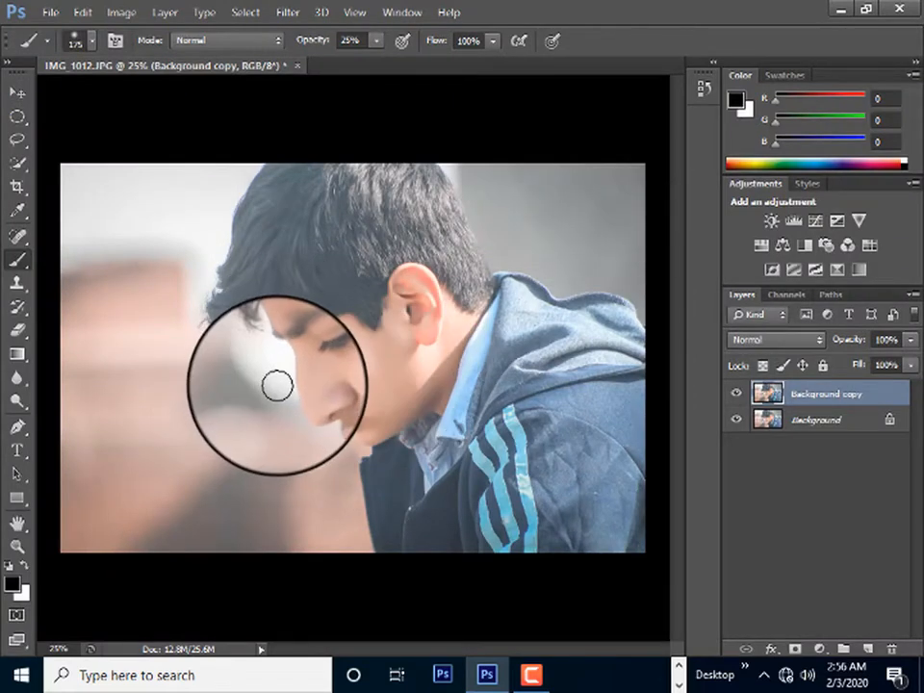
- Duplicate the original Background layer again, placing the new copy beneath the smoothed layer
left_click(17, 546)
left_click(330, 365)
left_click(330, 361)
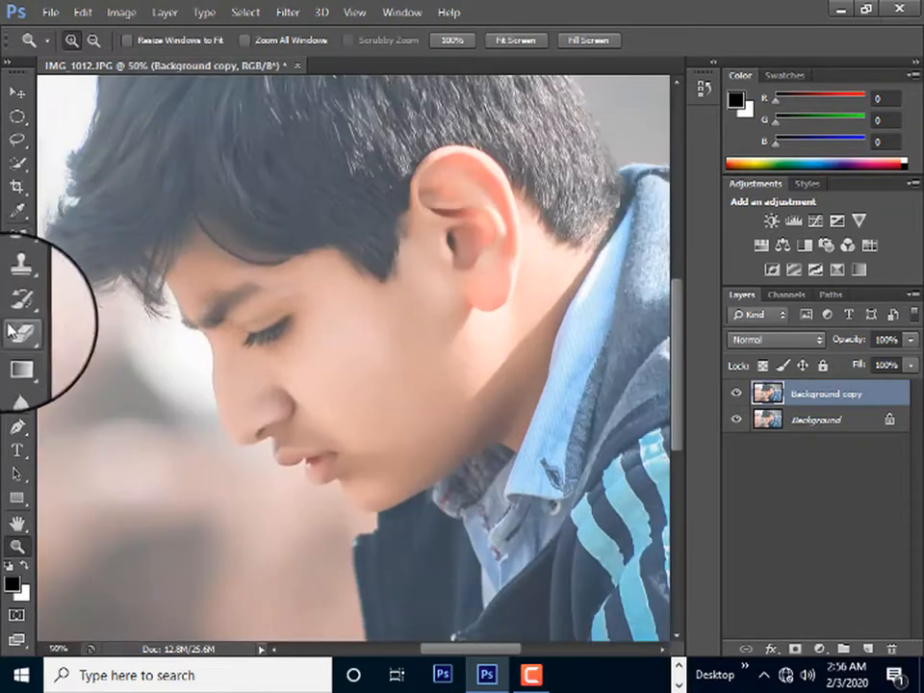
left_click_drag(814, 430, 867, 648)
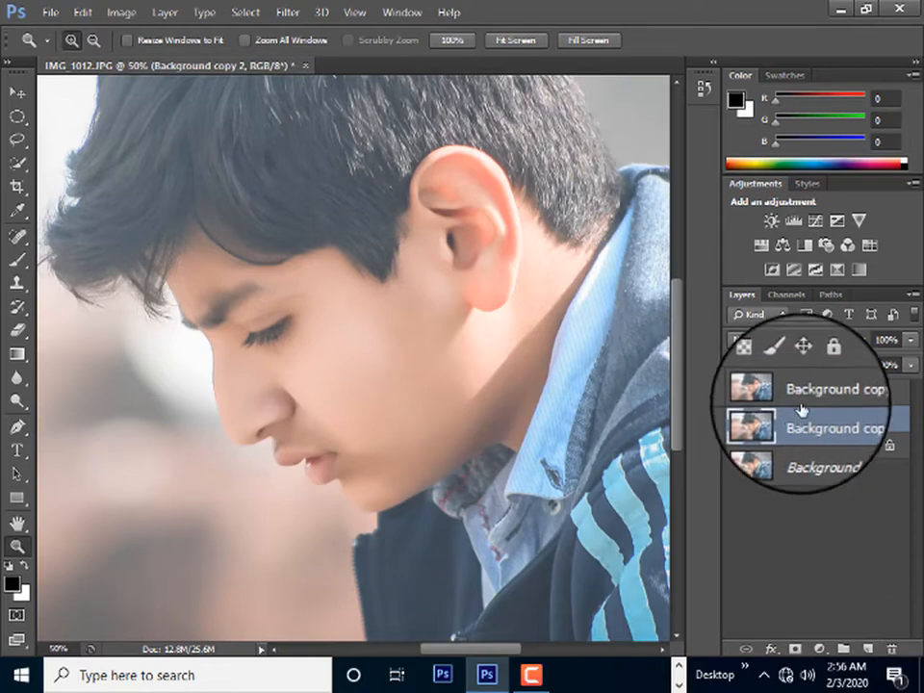
- Choose the Mixer Brush and set the foreground color to the skin tone dcbdad sampled from the cheek
left_click(17, 259)
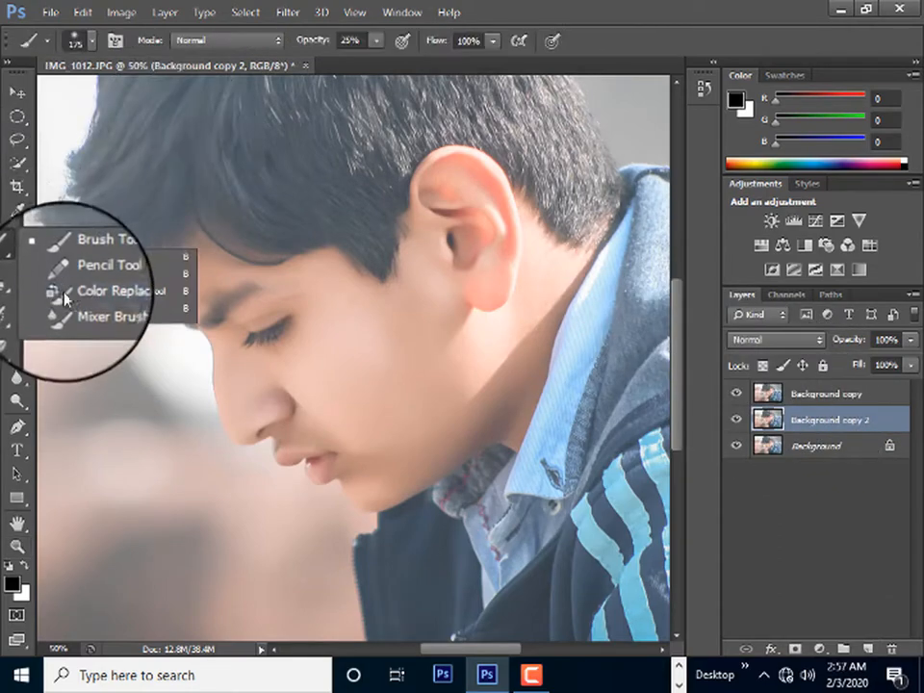
left_click(72, 319)
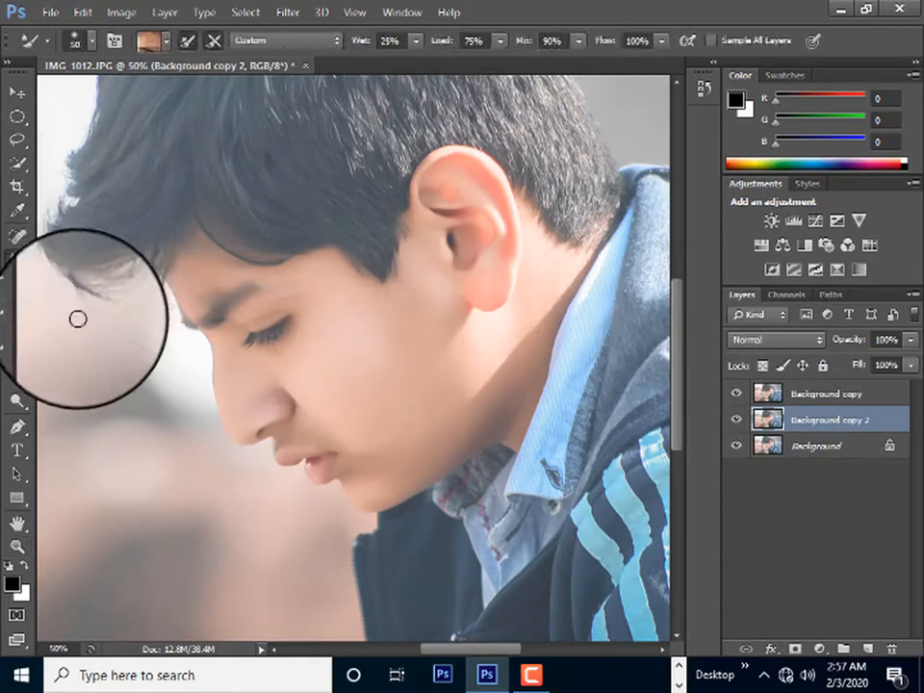
left_click(14, 584)
left_click_drag(344, 389, 358, 362)
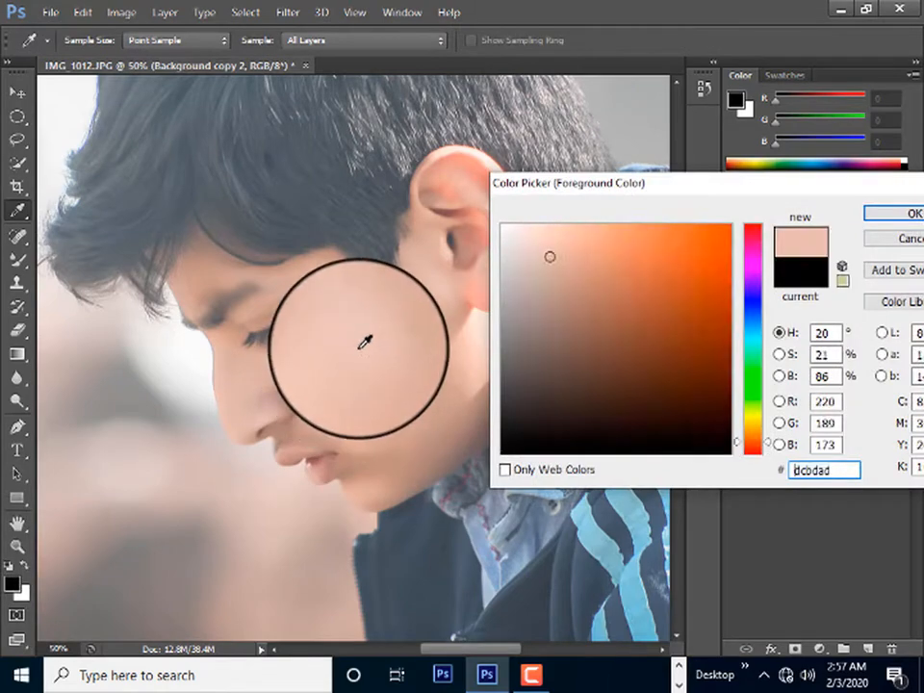
left_click(881, 214)
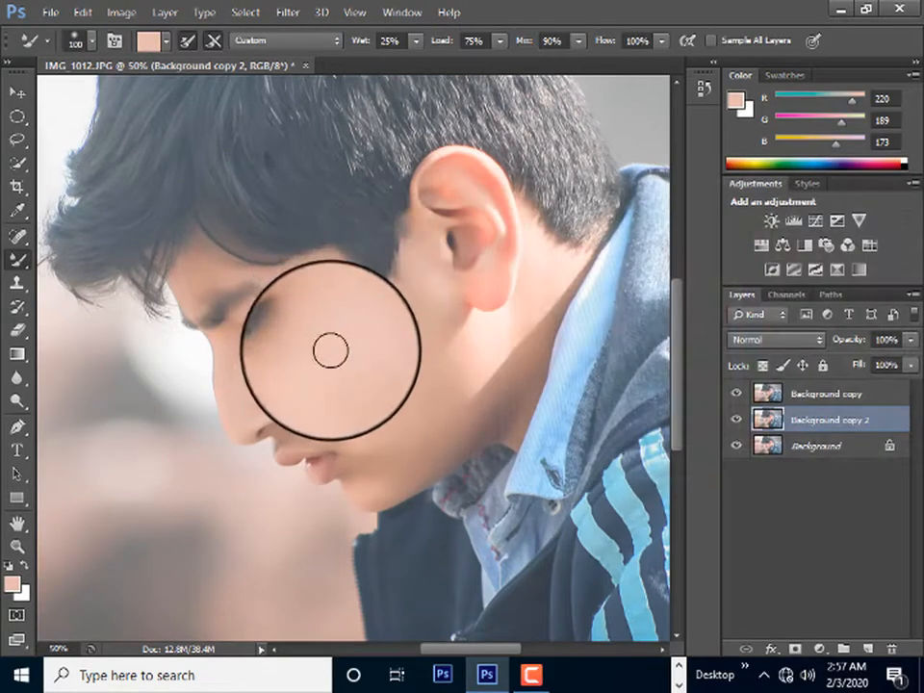
- Blend the cheek and jaw skin on Background copy 2 with the Mixer Brush at sizes 200 and 175
key("bracketright")
key("bracketright")
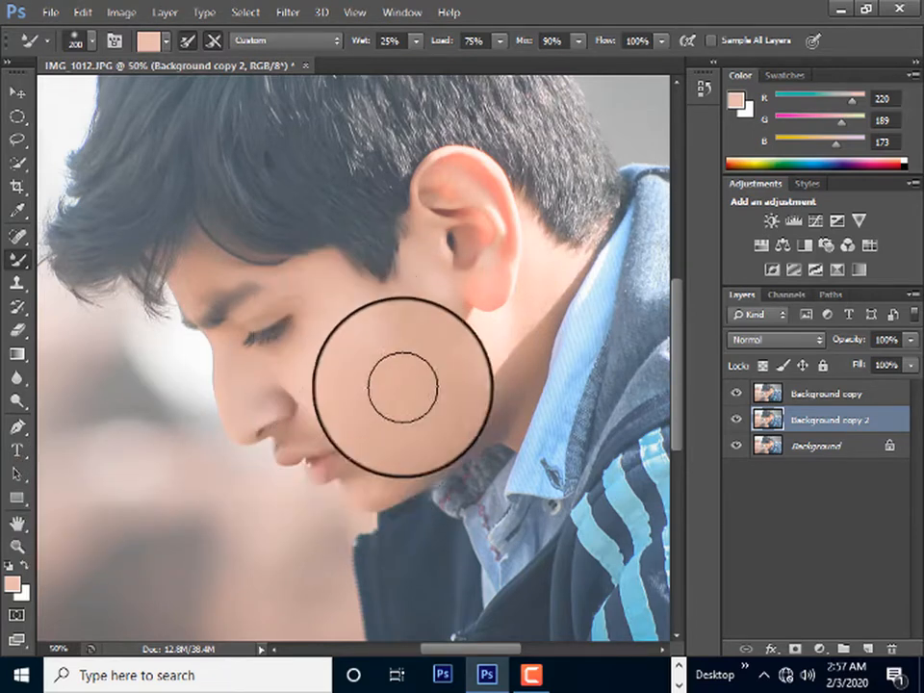
key("bracketleft")
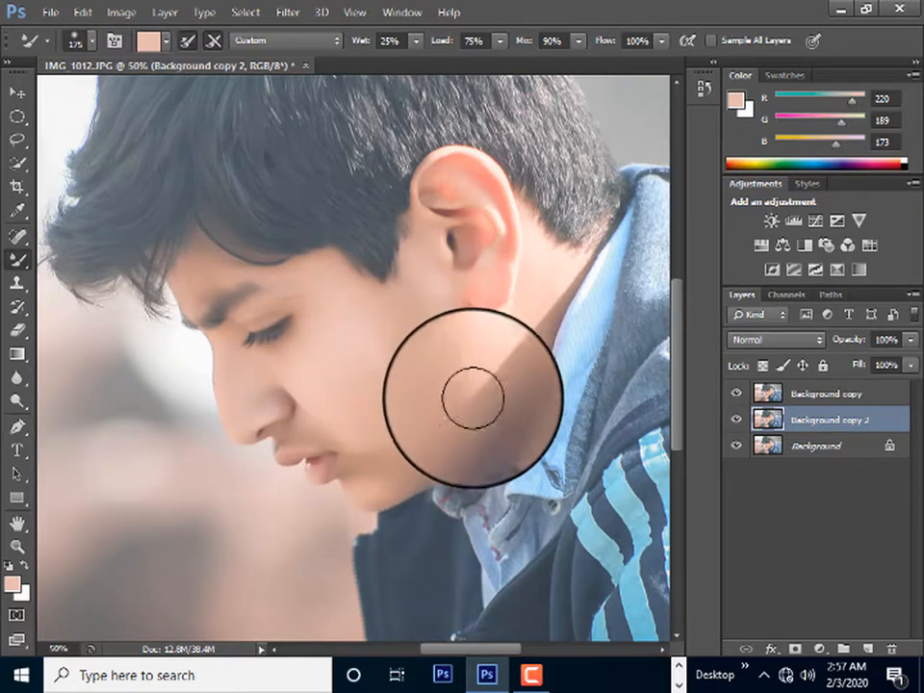
- Blend the face and ear skin on the Background copy layer with the Mixer Brush at sizes 90 to 125, undoing a bad stroke
left_click(808, 394)
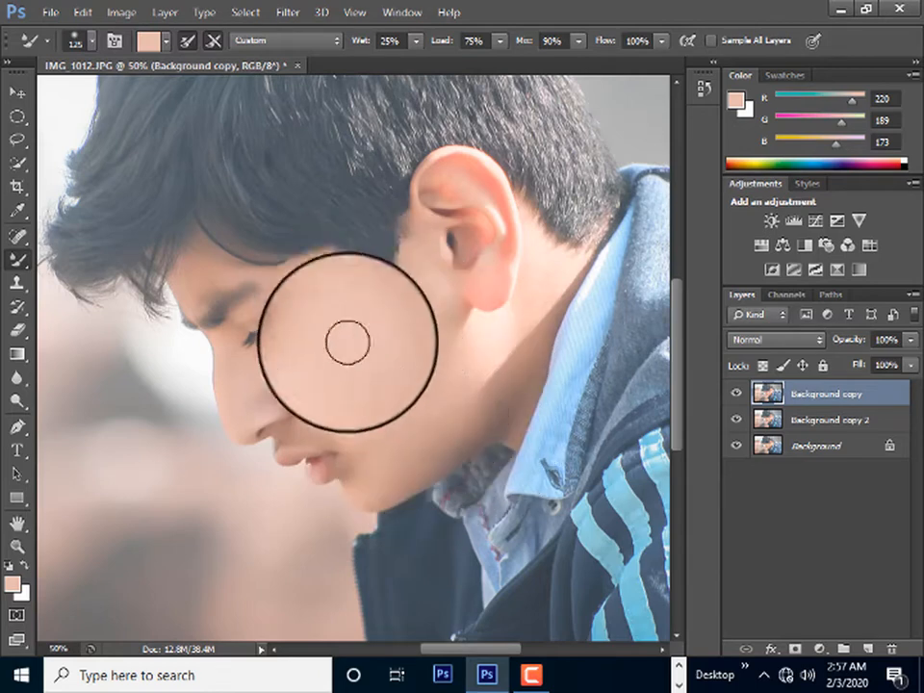
key("bracketleft")
key("bracketleft")
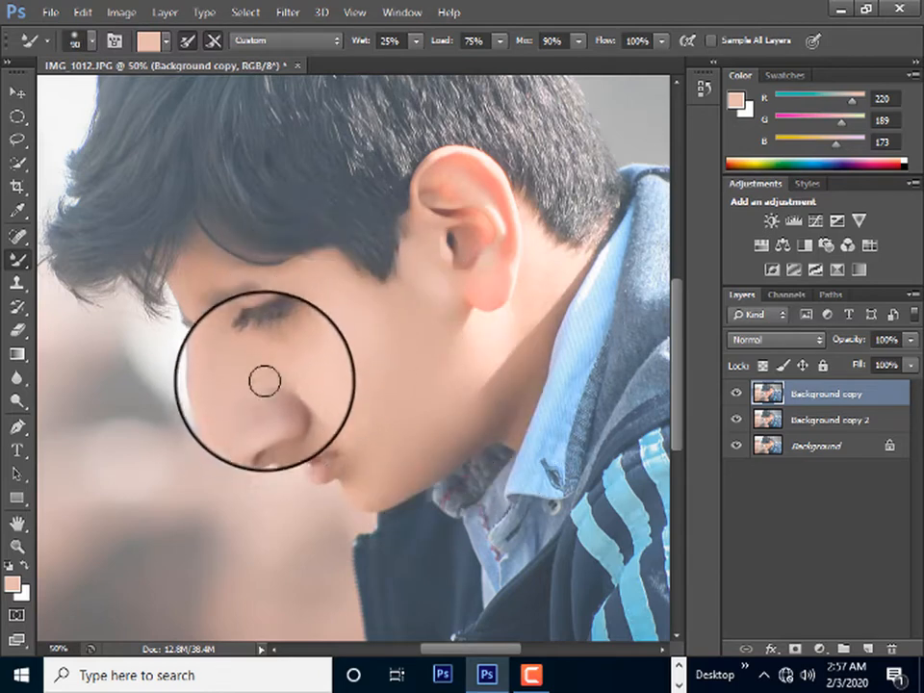
key("bracketright")
key("bracketright")
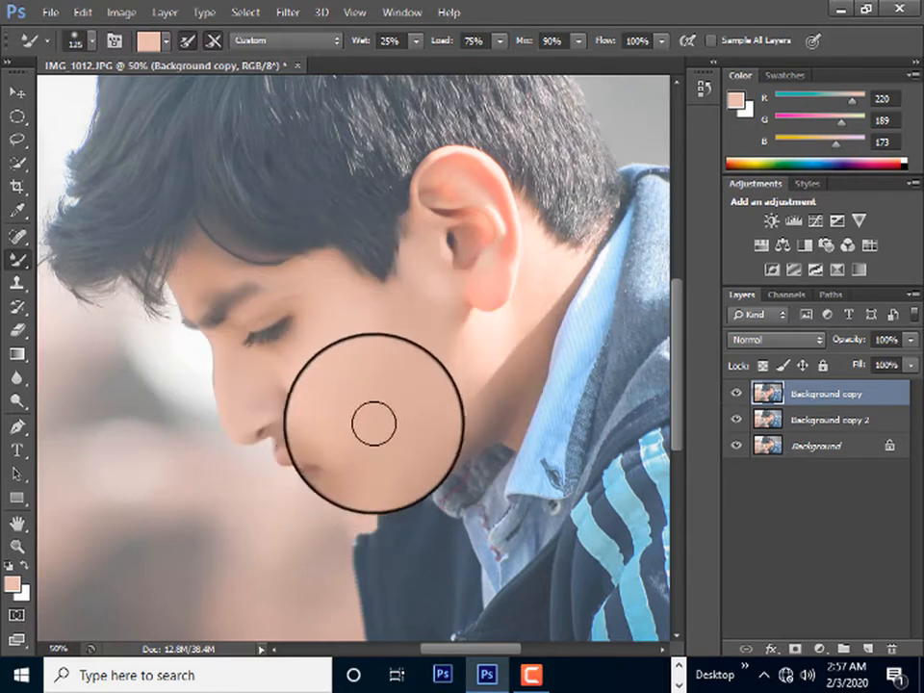
key("bracketleft")
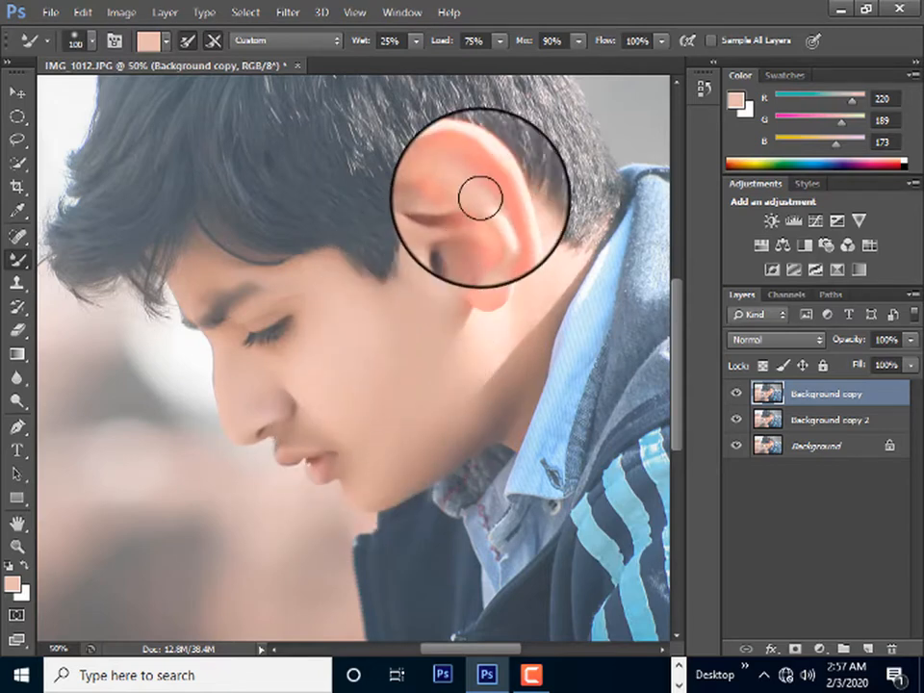
mouse_move(481, 199)
left_mouse_down()
mouse_move(452, 171)
mouse_move(507, 219)
mouse_move(489, 206)
mouse_move(503, 237)
left_mouse_up()
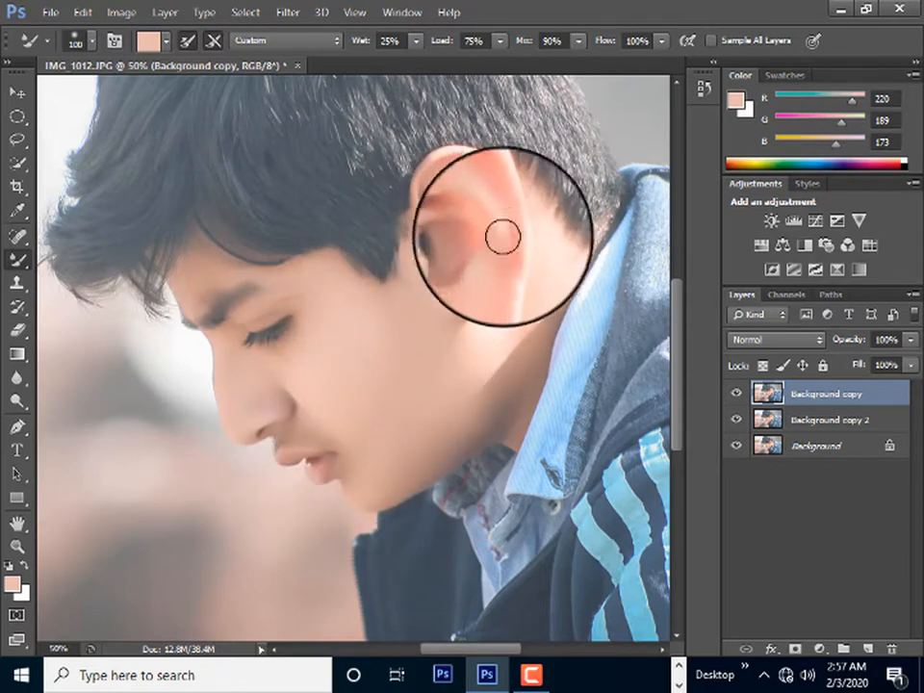
key("bracketleft")
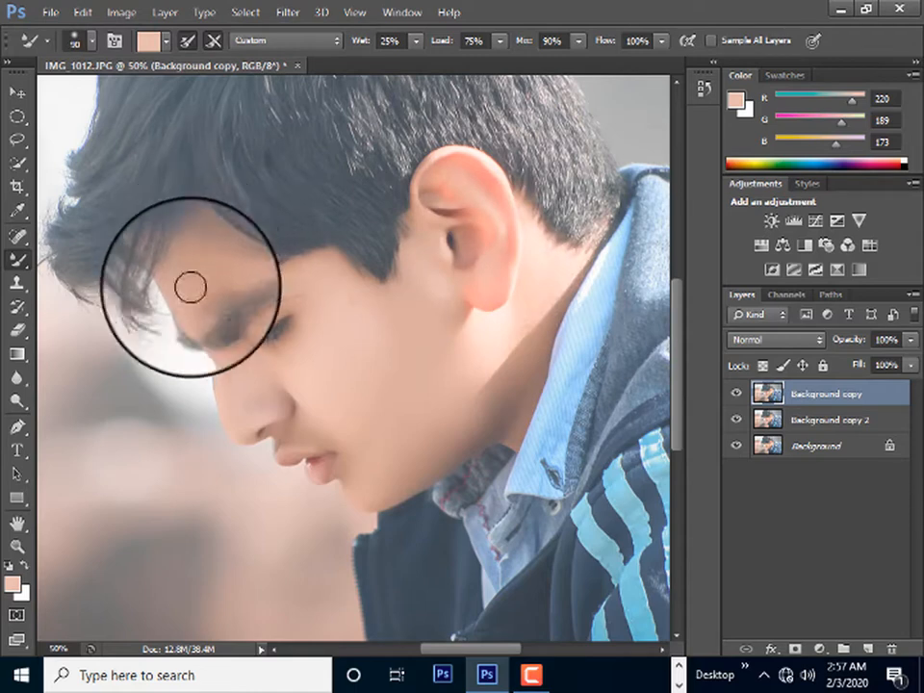
key("ctrl+z")
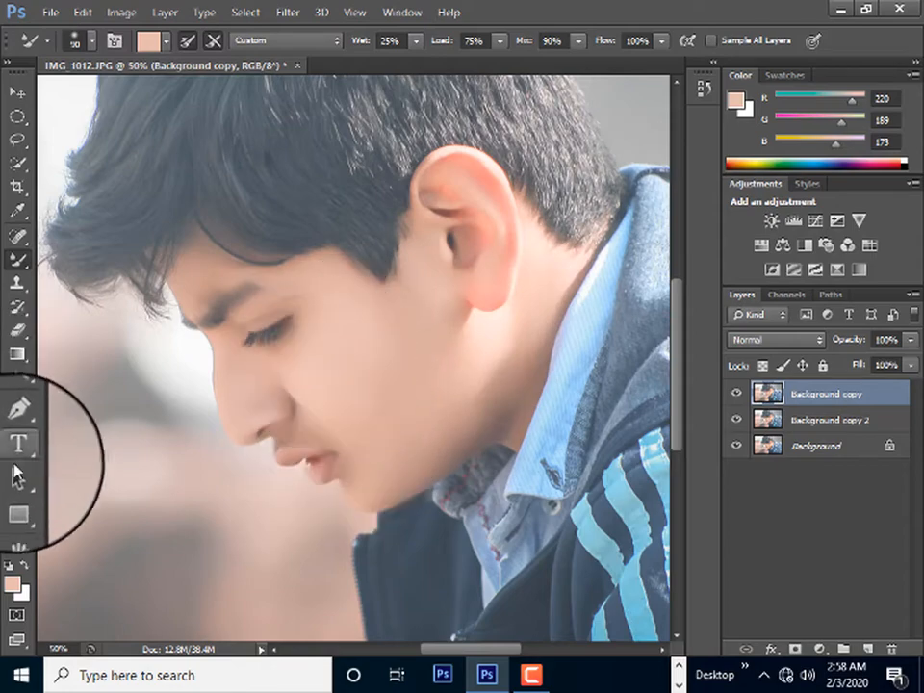
- Show the whole photo and reduce the Background copy layer's fill to 60%
left_click(18, 546)
right_click(221, 249)
left_click(288, 273)
right_click(279, 195)
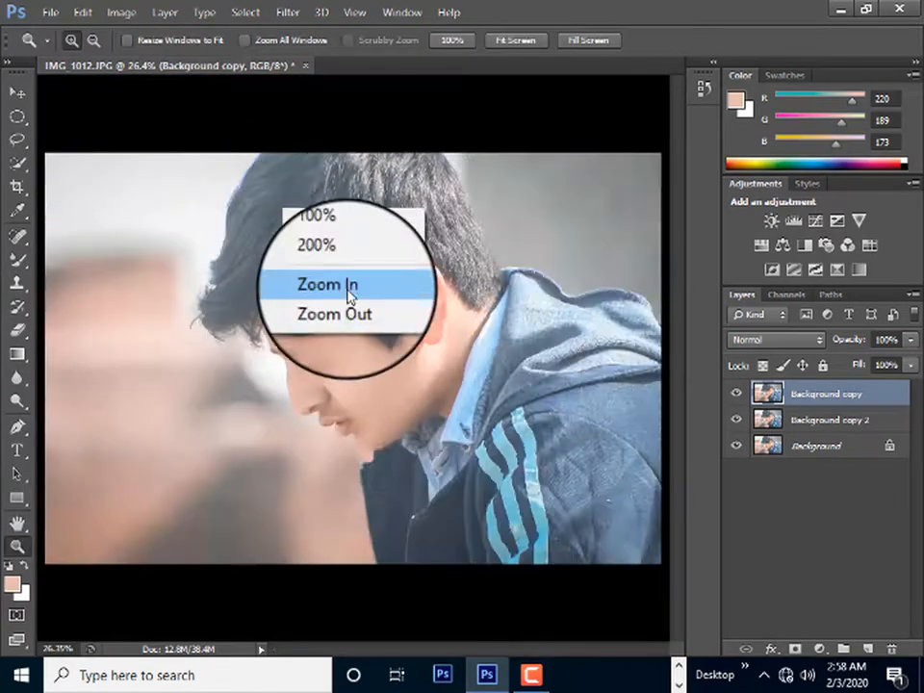
left_click(350, 296)
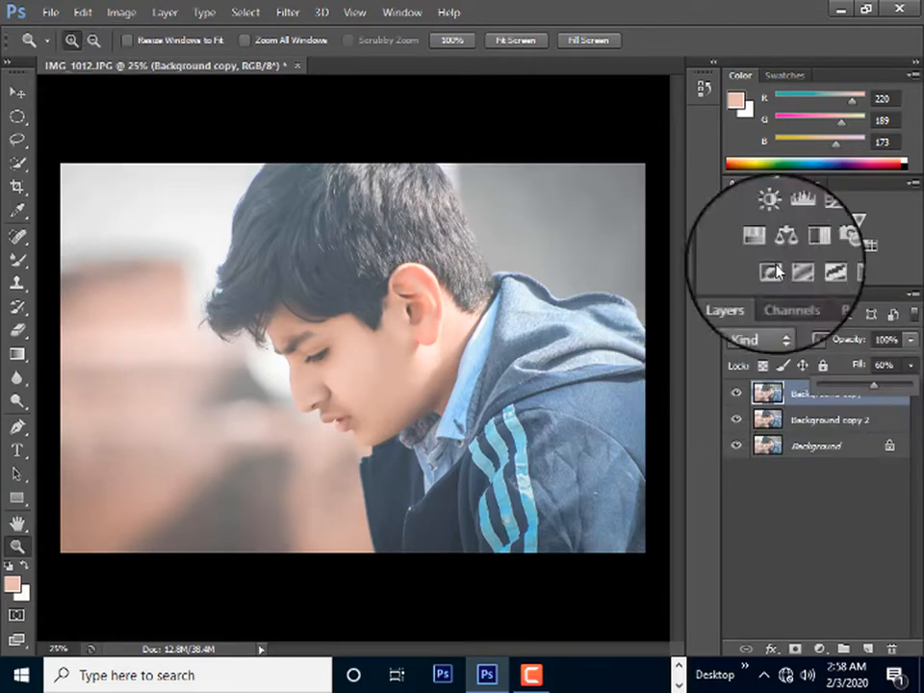
- Add a Color Lookup adjustment layer above the portrait layers and move its floating properties clear of the face
left_click(861, 254)
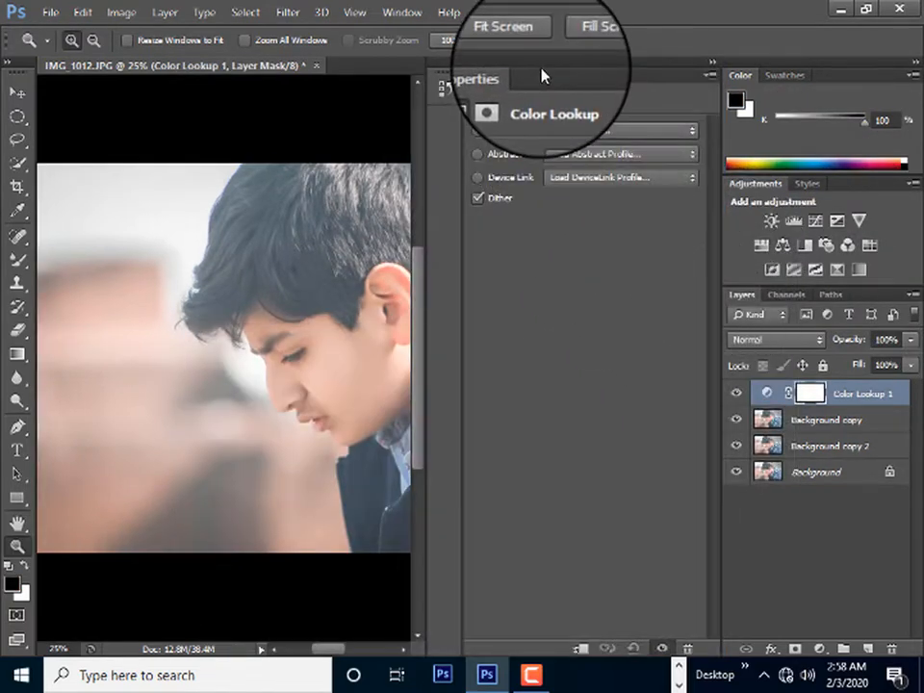
left_click_drag(547, 78, 186, 189)
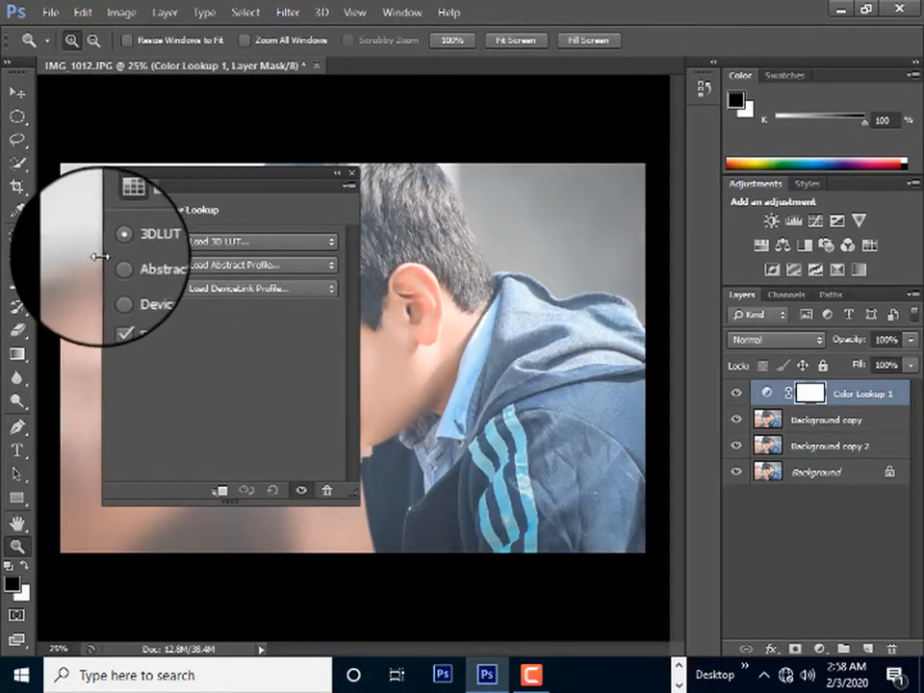
left_click_drag(104, 240, 613, 308)
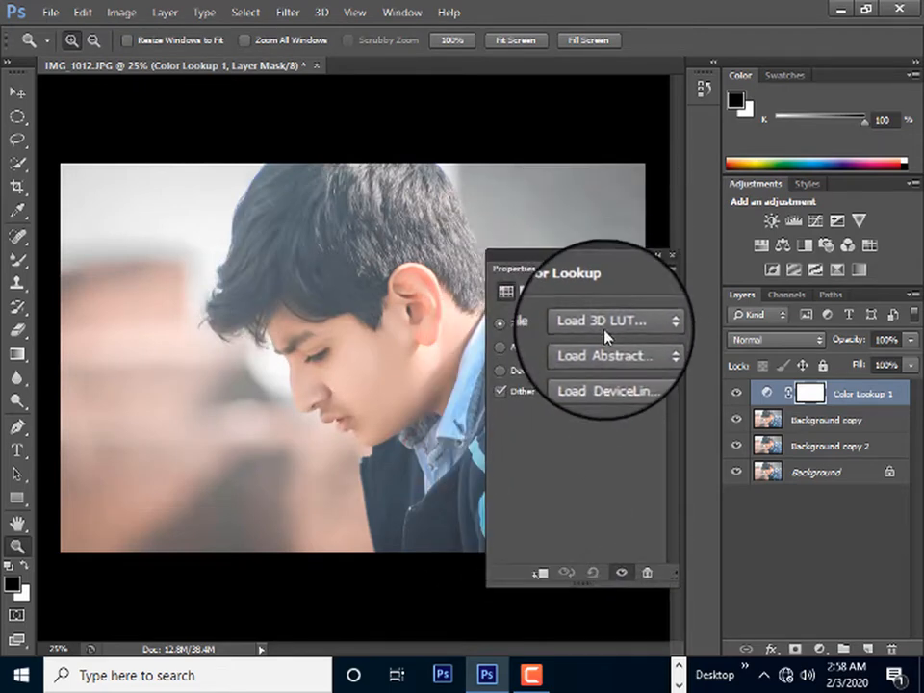
- Try the 3D LUT presets on the Color Lookup layer one after another and settle on z1 (1).CUBE
left_click(603, 333)
scroll(601, 105, "up", 1)
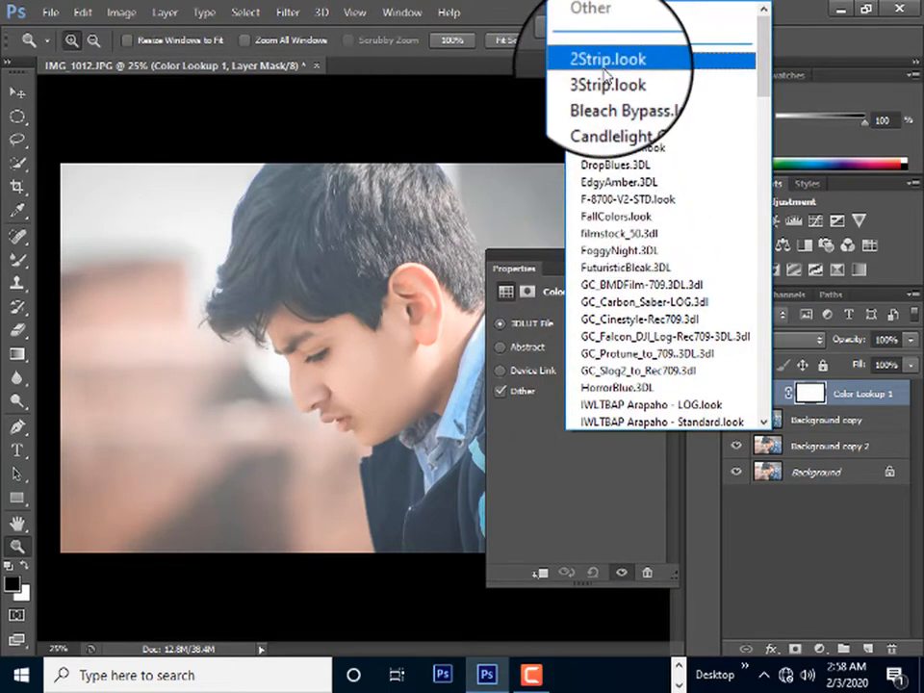
left_click(607, 114)
key("Down")
key("Down")
key("Down")
key("Down")
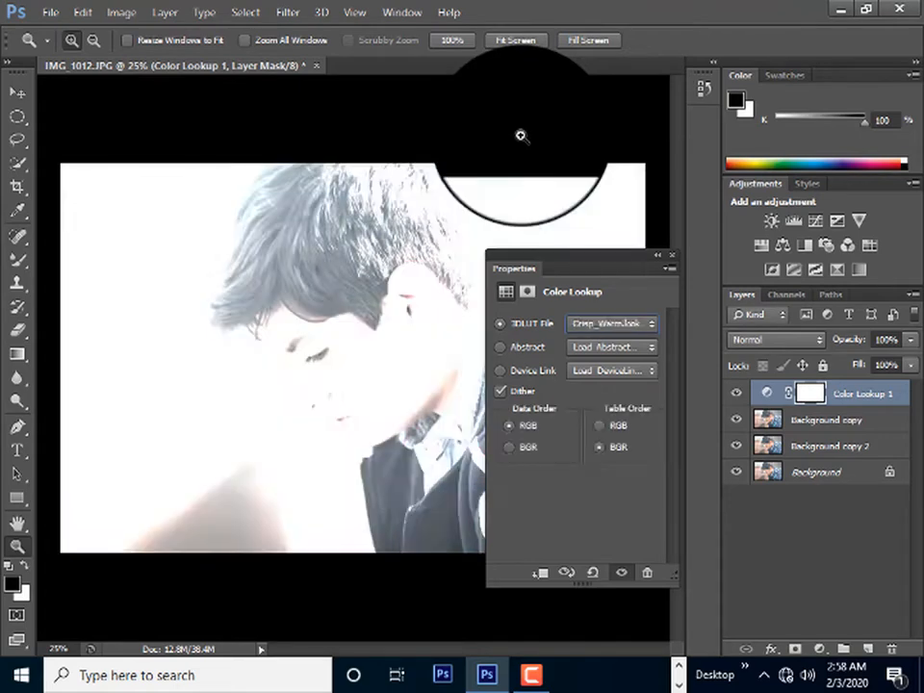
key("Down")
key("Down")
key("Down")
key("Down")
key("Down")
key("Down")
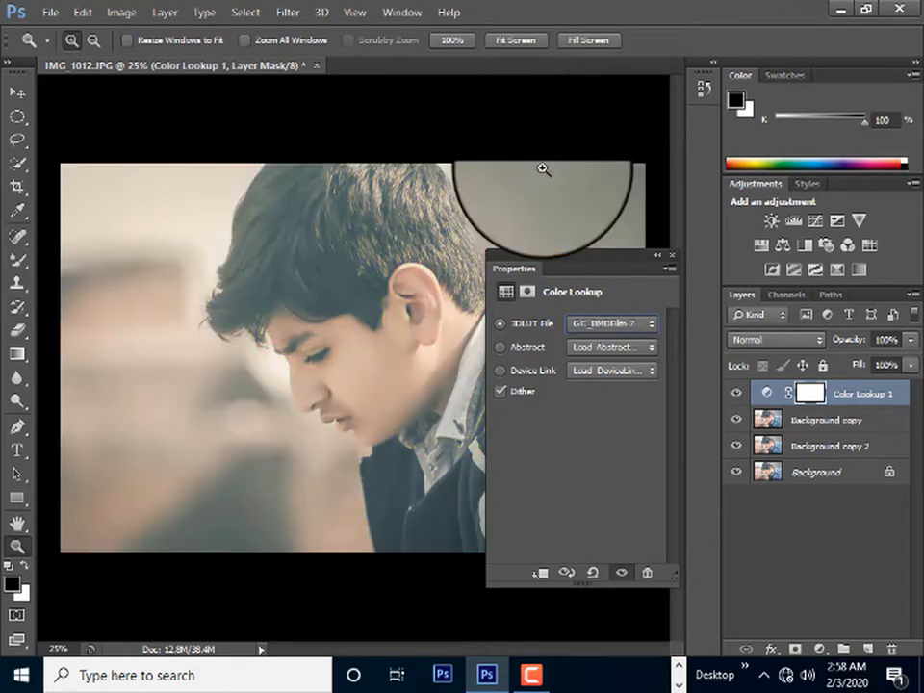
key("Down")
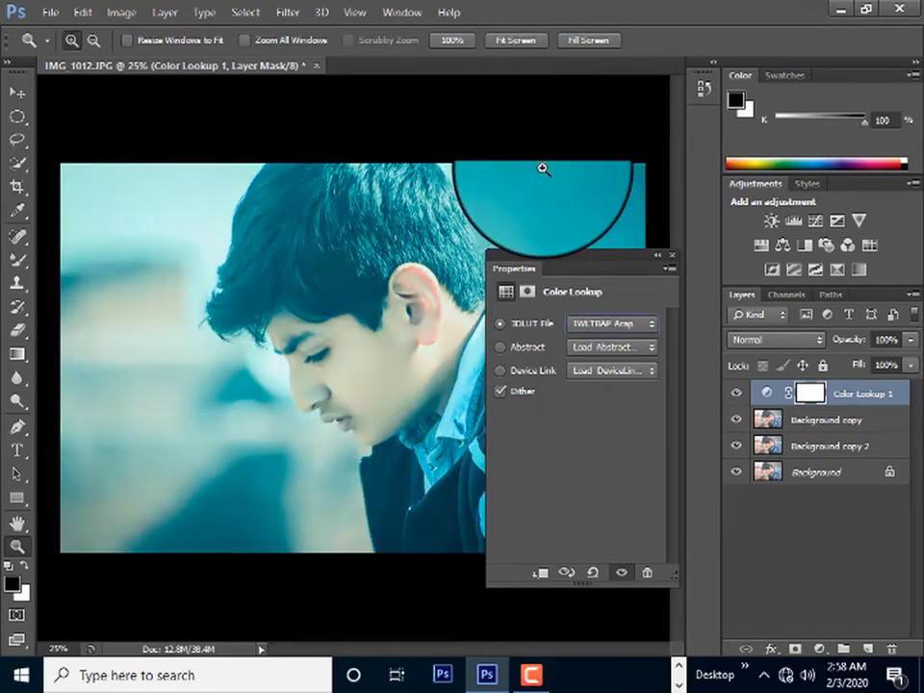
key("Down")
key("Down")
key("Down")
key("Down")
key("Down")
key("Down")
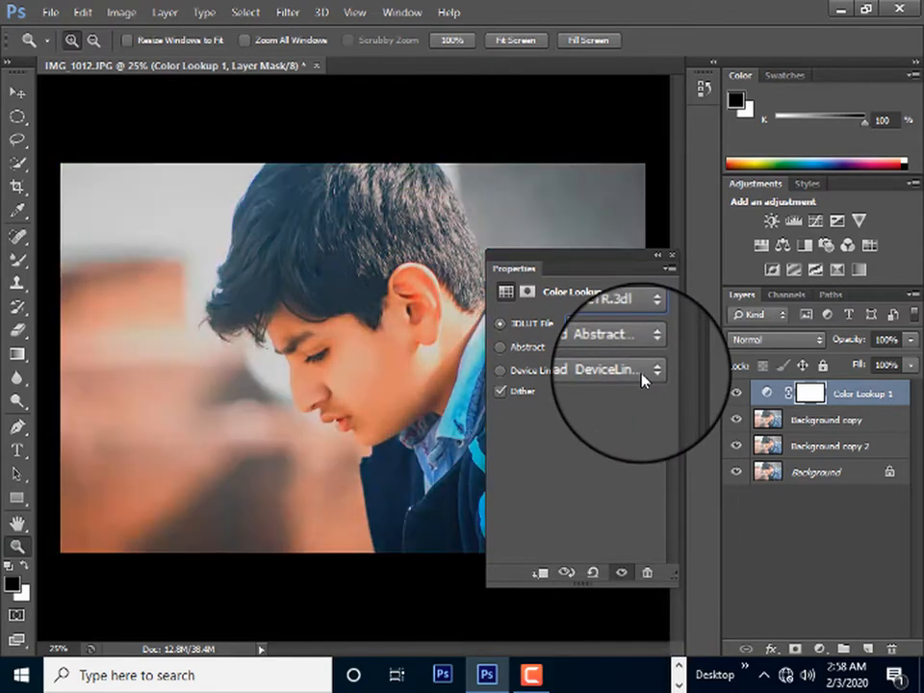
key("Down")
key("Down")
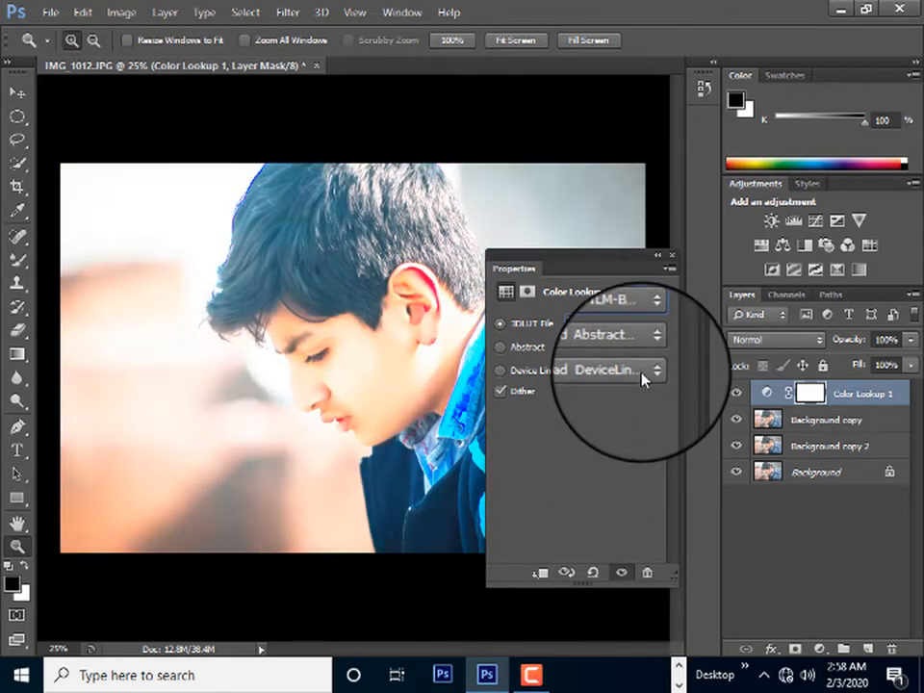
key("Down")
key("Down")
key("Down")
key("Down")
key("Down")
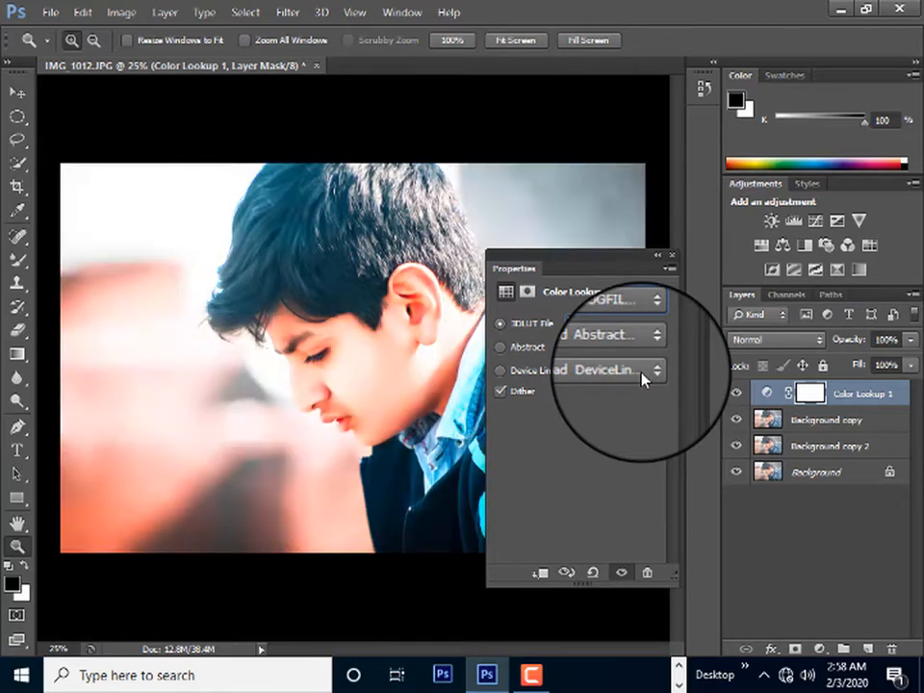
key("Down")
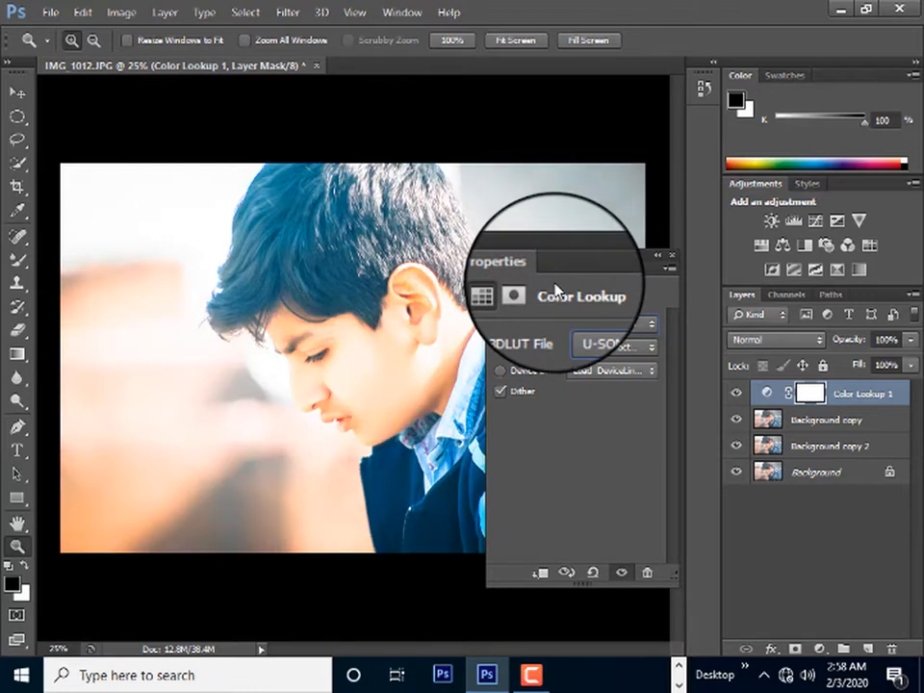
key("Down")
key("Down")
key("Down")
key("Down")
key("Up")
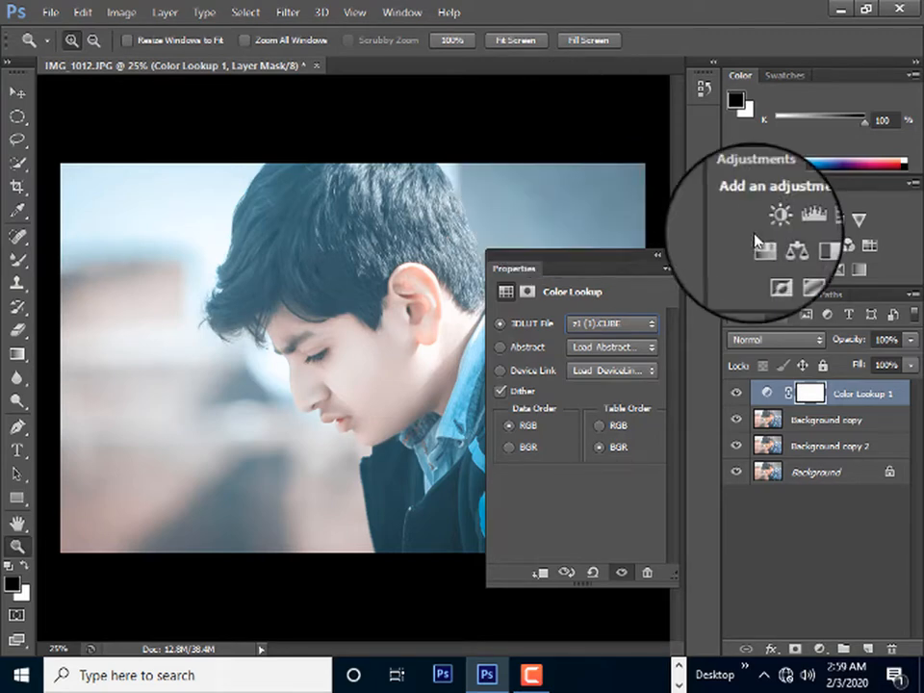
left_click(671, 255)
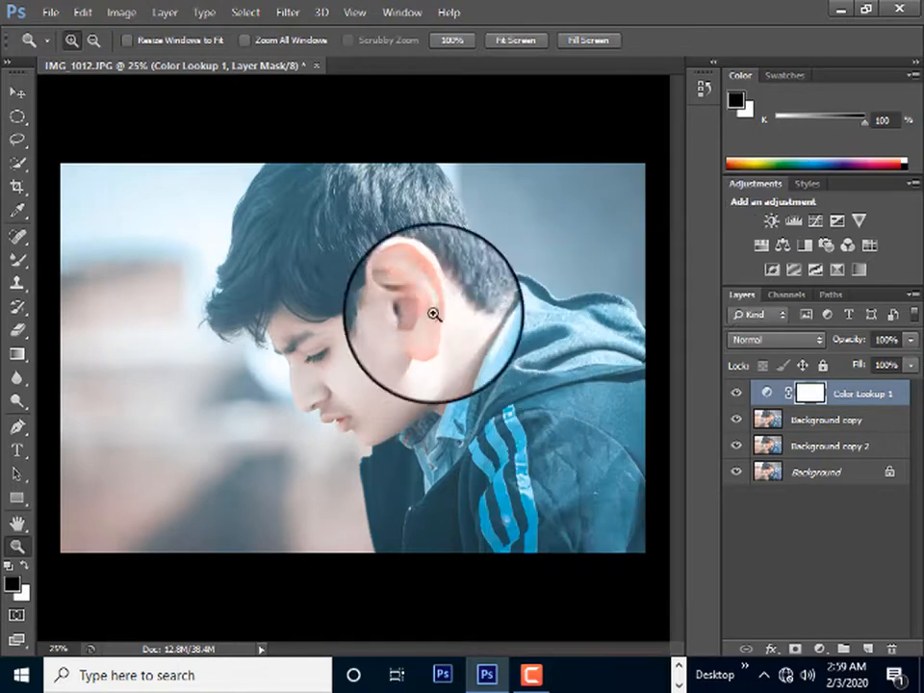
- Add a Photo Filter adjustment above the Color Lookup layer, compare its warming, cooling and color filters, and choose Yellow
left_click(826, 244)
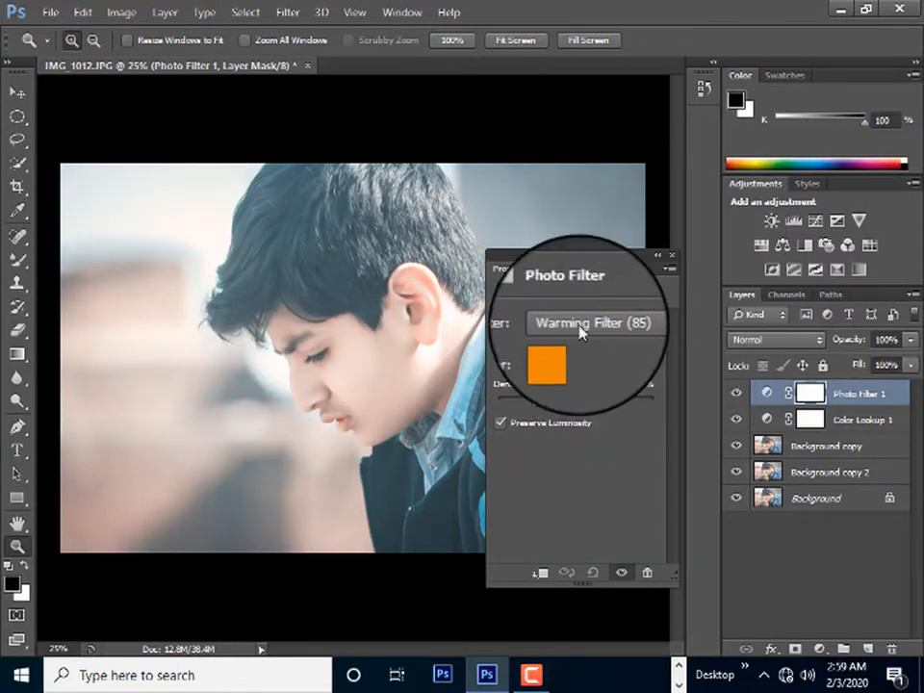
left_click(583, 325)
left_click(582, 341)
key("Down")
key("Down")
key("Down")
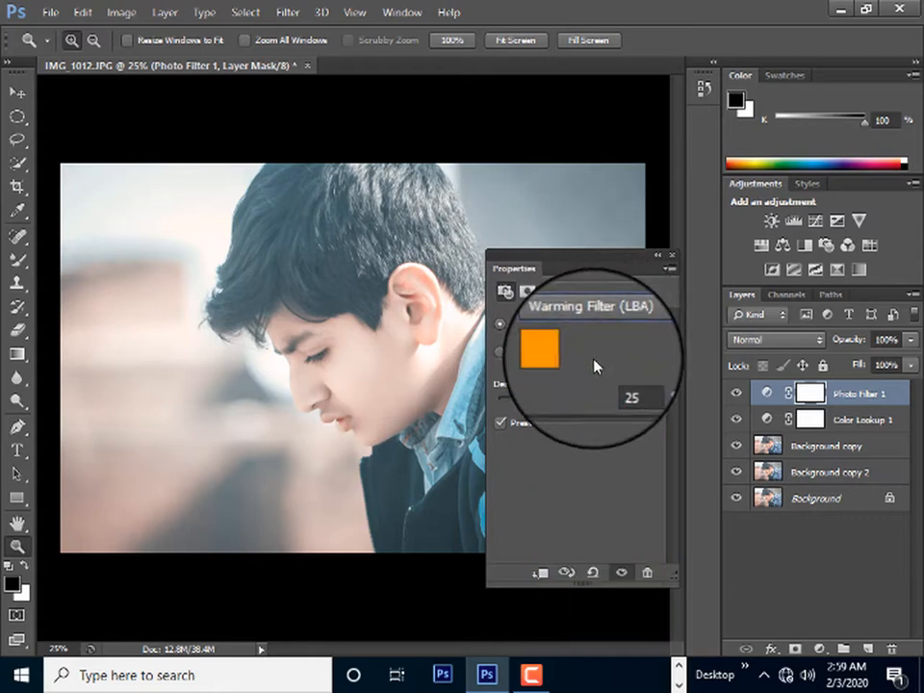
key("Up")
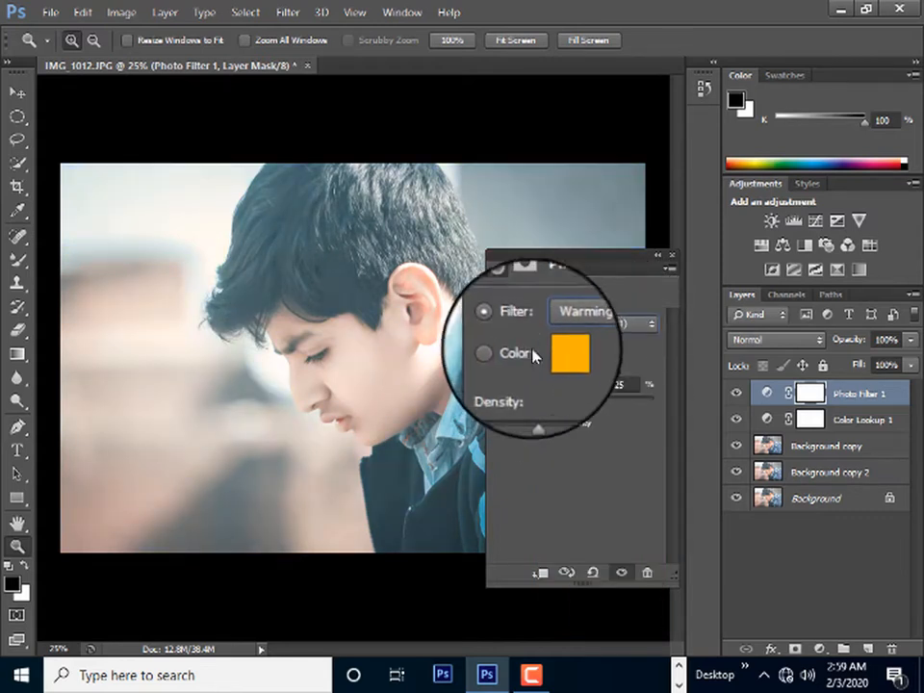
key("Down")
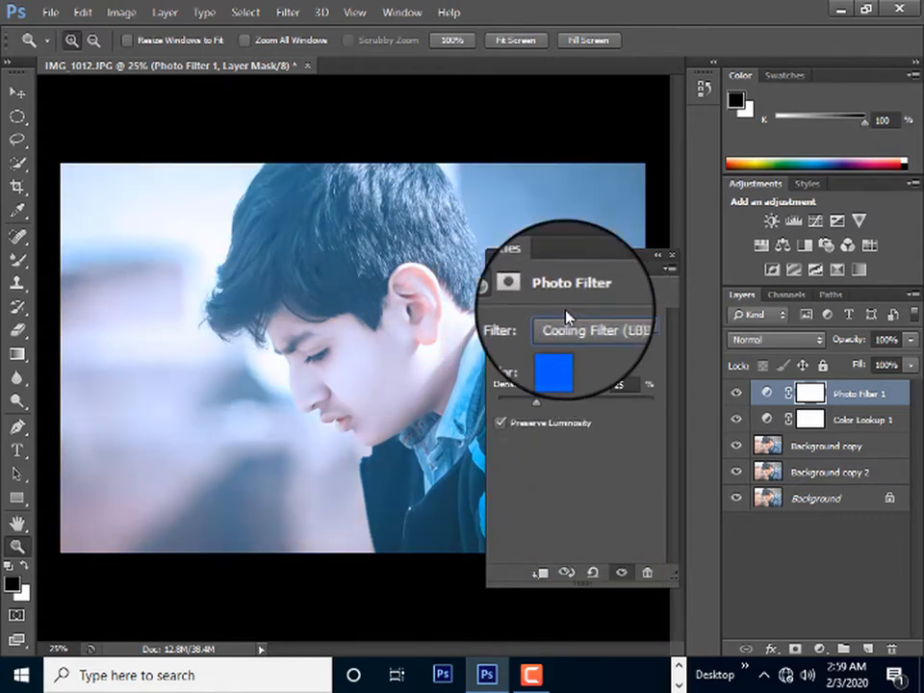
key("Up")
key("Up")
key("Up")
key("Down")
key("Down")
key("Down")
key("Down")
key("Down")
key("Down")
key("Down")
key("Down")
key("Down")
key("Up")
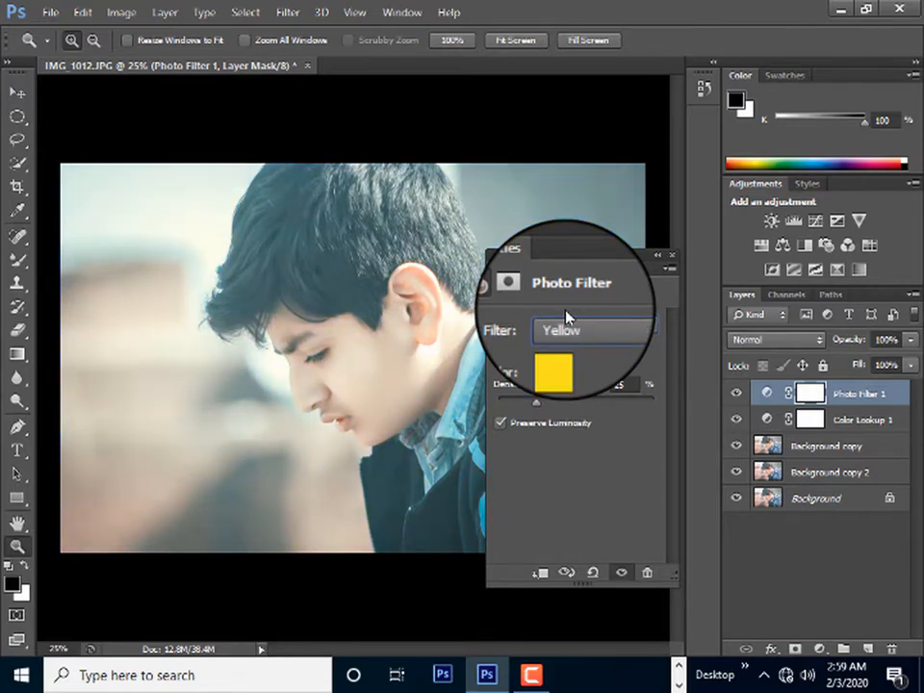
left_click(658, 258)
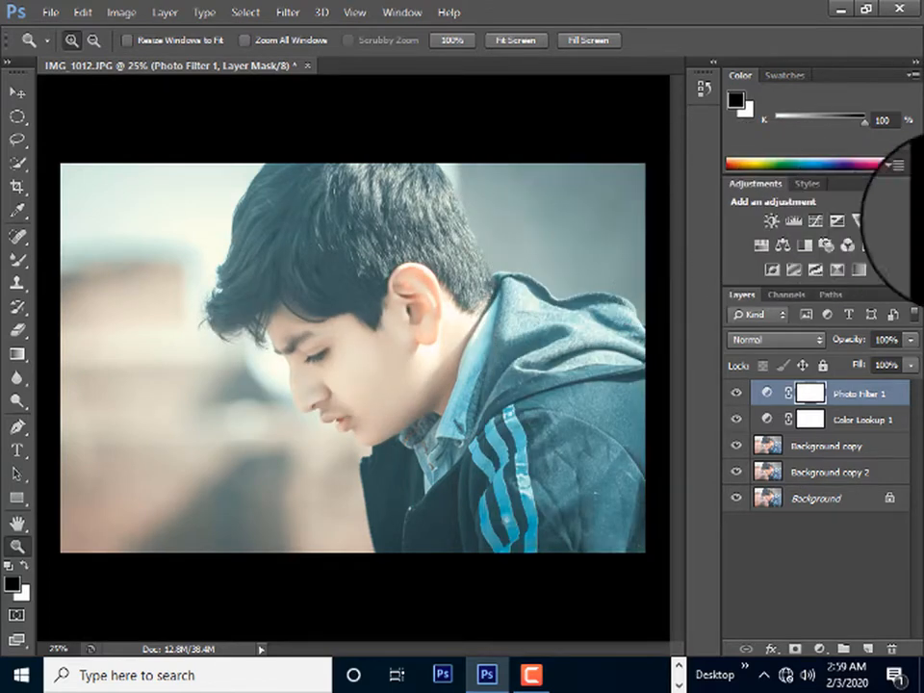
- Try a lower fill on the Photo Filter layer, return it to 100%, and briefly inspect the portrait up close
left_click(911, 366)
left_click_drag(865, 389, 874, 389)
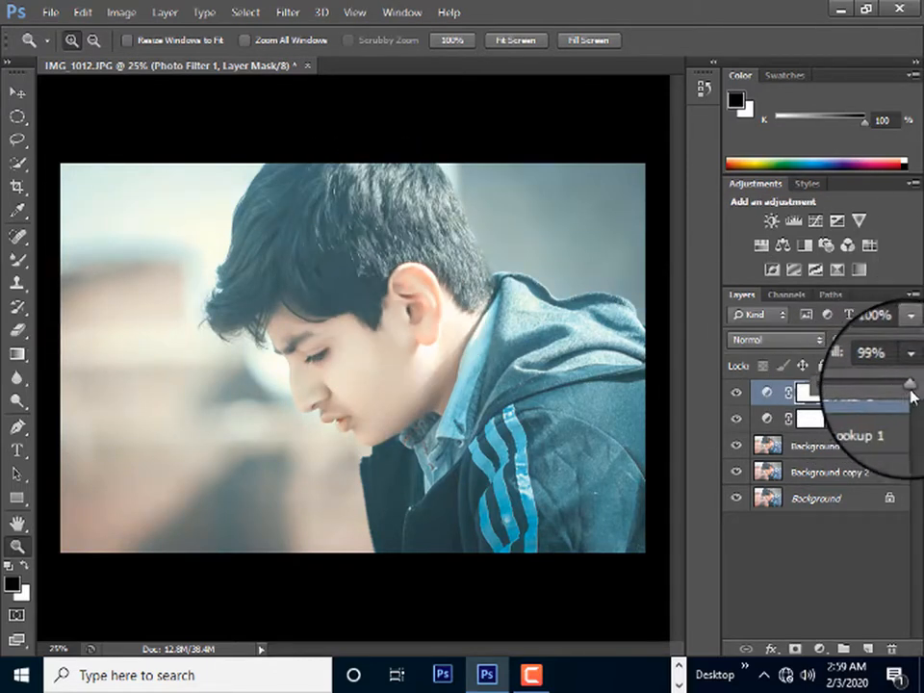
mouse_move(911, 395)
left_mouse_down()
mouse_move(862, 392)
mouse_move(905, 380)
left_mouse_up()
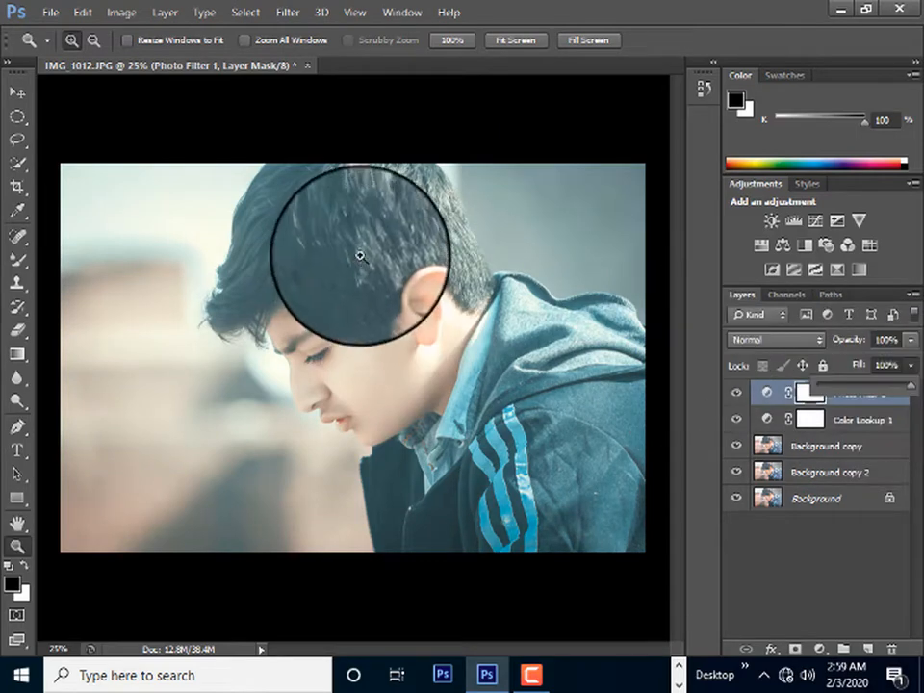
left_click(268, 334)
right_click(299, 247)
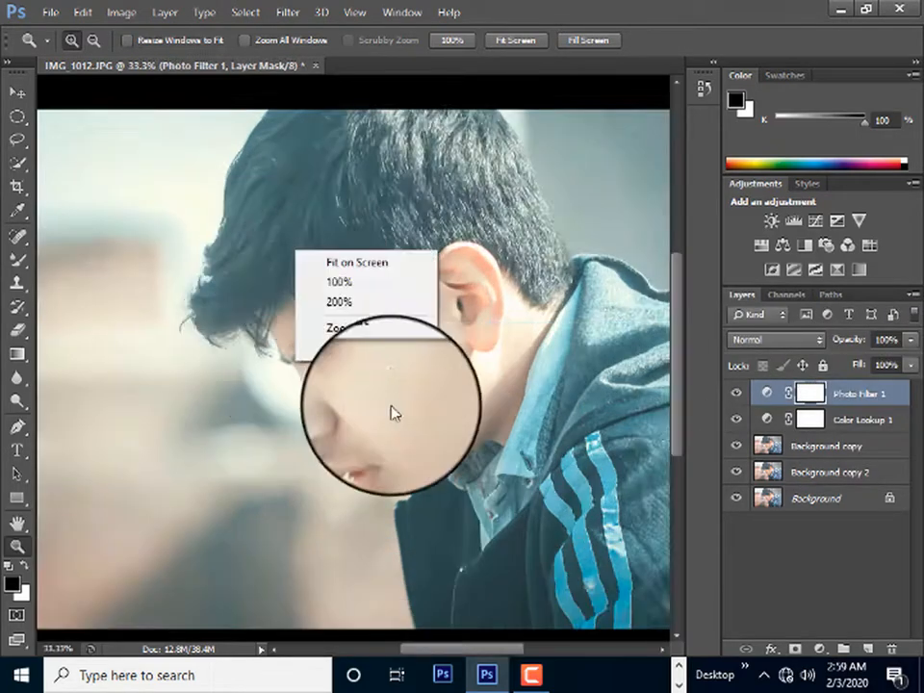
left_click(388, 351)
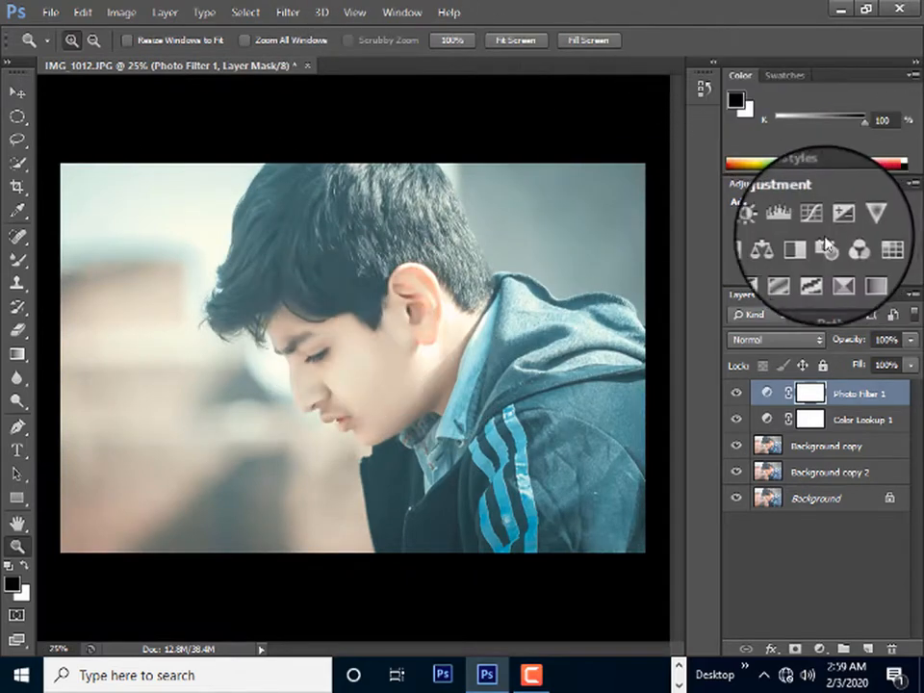
- Add a Selective Color adjustment above the Photo Filter layer and set Black to +14% for the Blacks
left_click(858, 270)
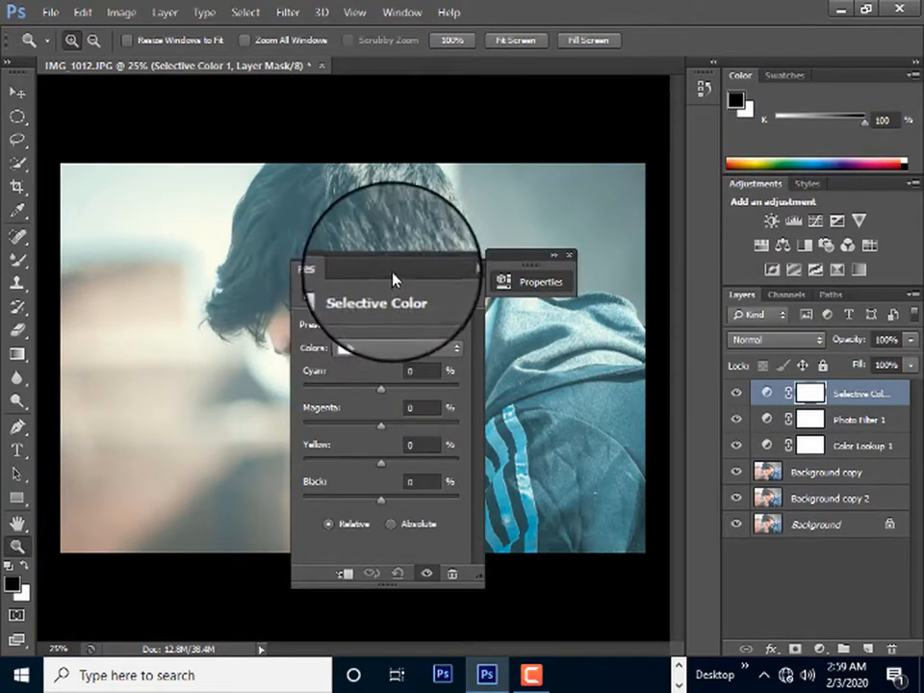
left_click_drag(392, 273, 606, 279)
left_click(607, 364)
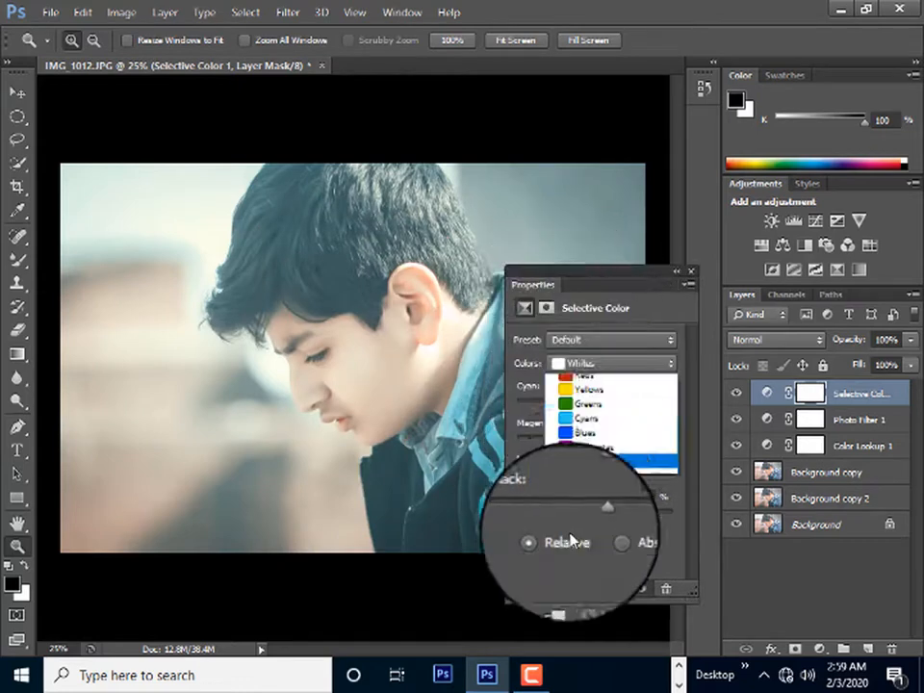
left_click(597, 476)
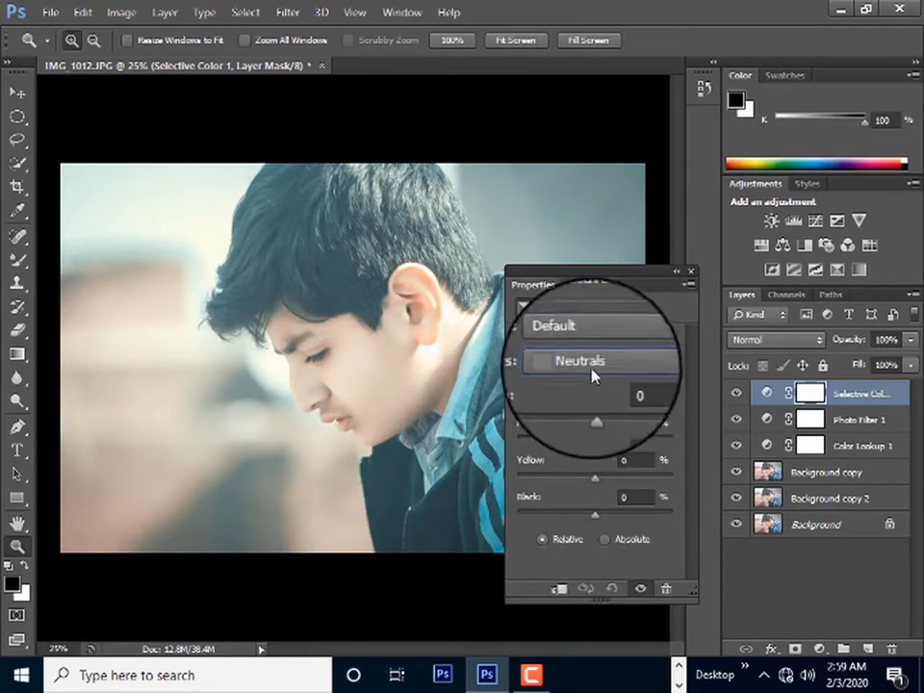
left_click(607, 364)
left_click(599, 496)
mouse_move(603, 517)
left_mouse_down()
mouse_move(642, 518)
mouse_move(640, 501)
mouse_move(613, 507)
mouse_move(599, 530)
left_mouse_up()
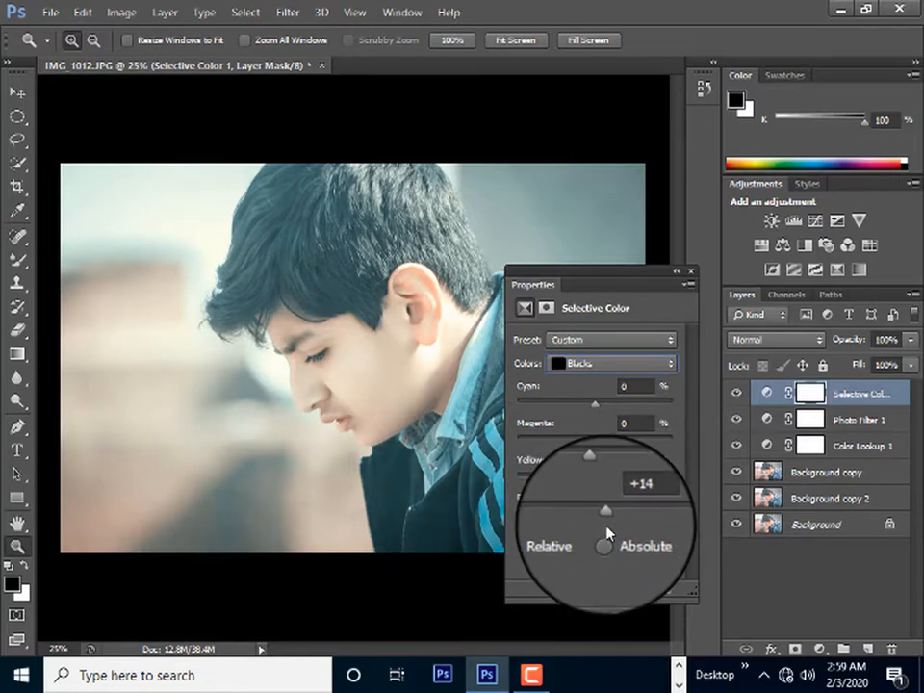
- Set the Yellows in the Selective Color adjustment to Cyan -21%, Magenta +5% and Yellow -74%
left_click(597, 363)
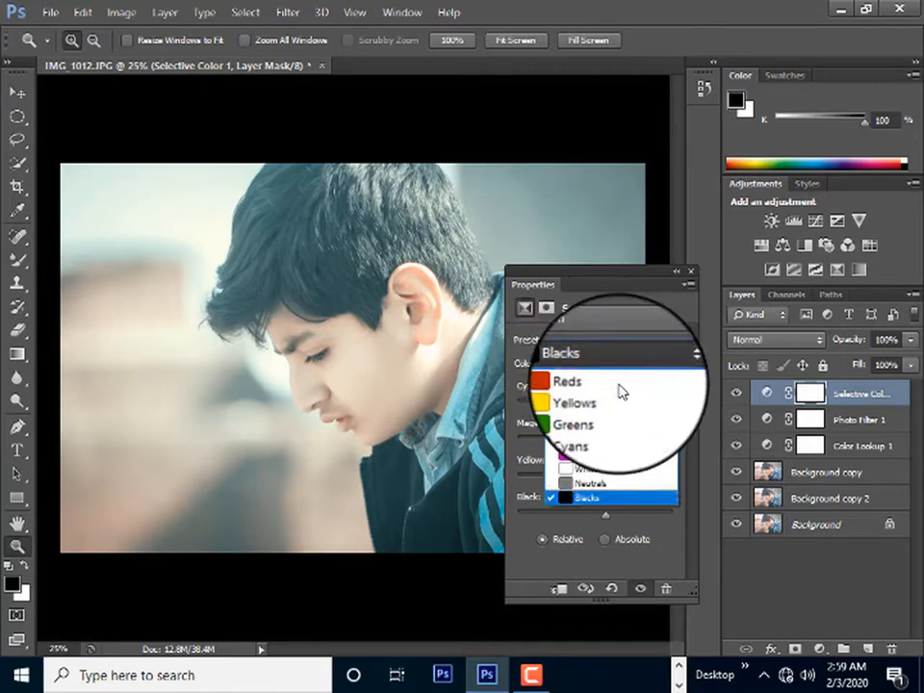
left_click(597, 410)
left_click(598, 363)
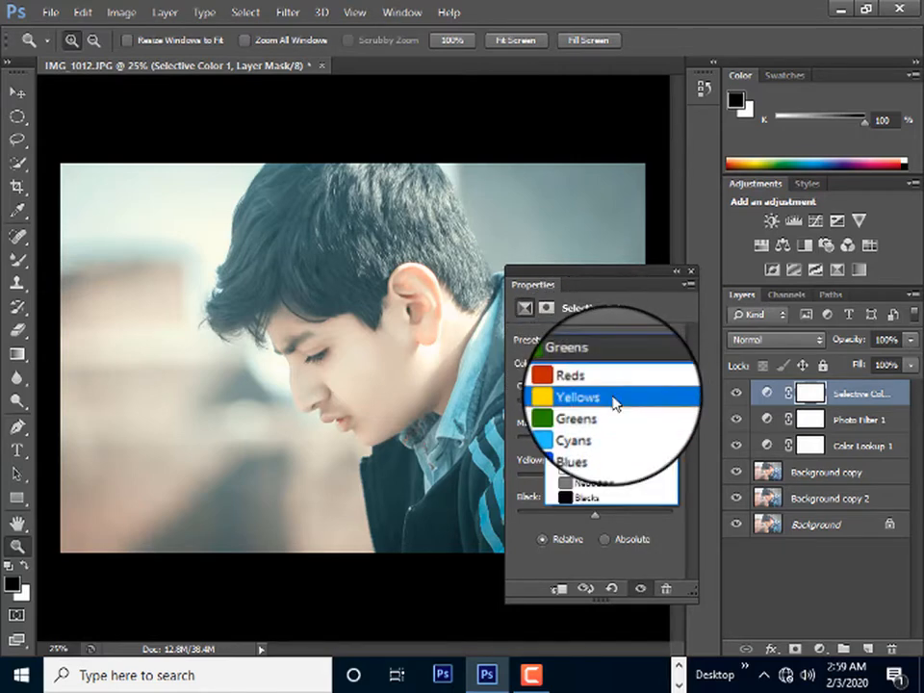
left_click(614, 398)
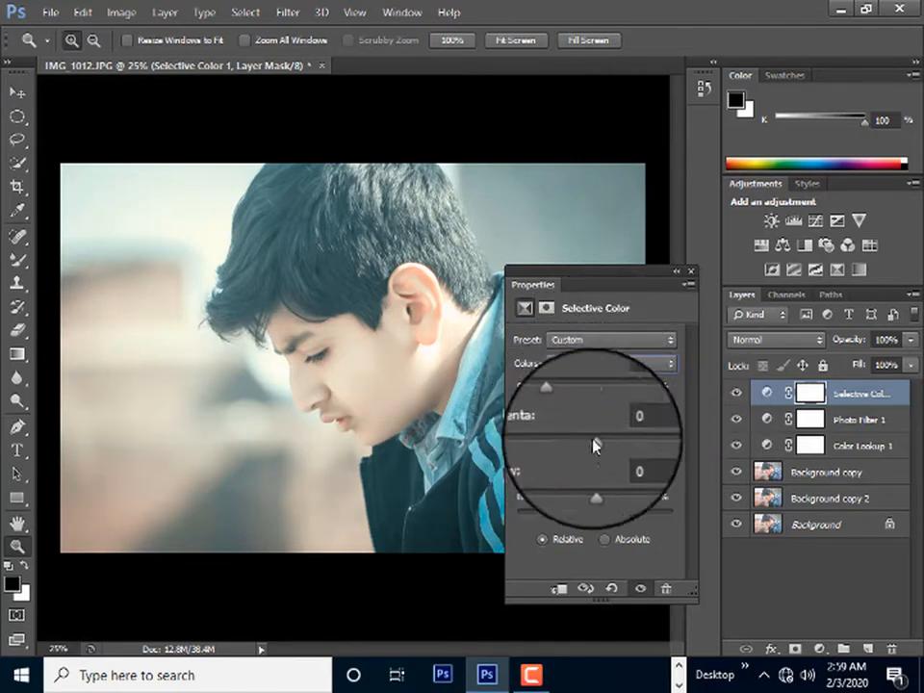
left_click_drag(596, 444, 654, 450)
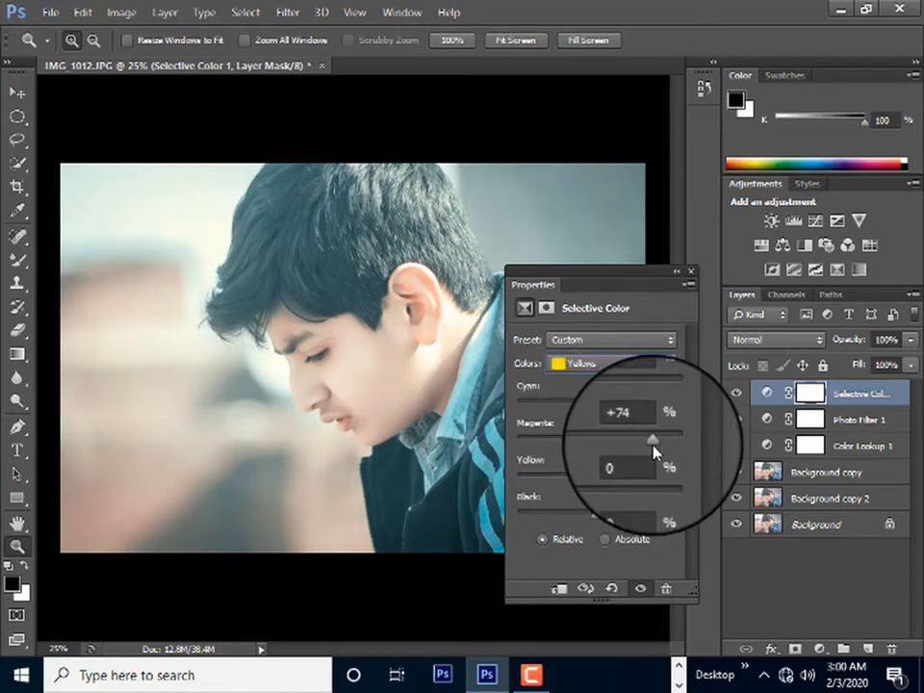
left_click_drag(597, 478, 538, 604)
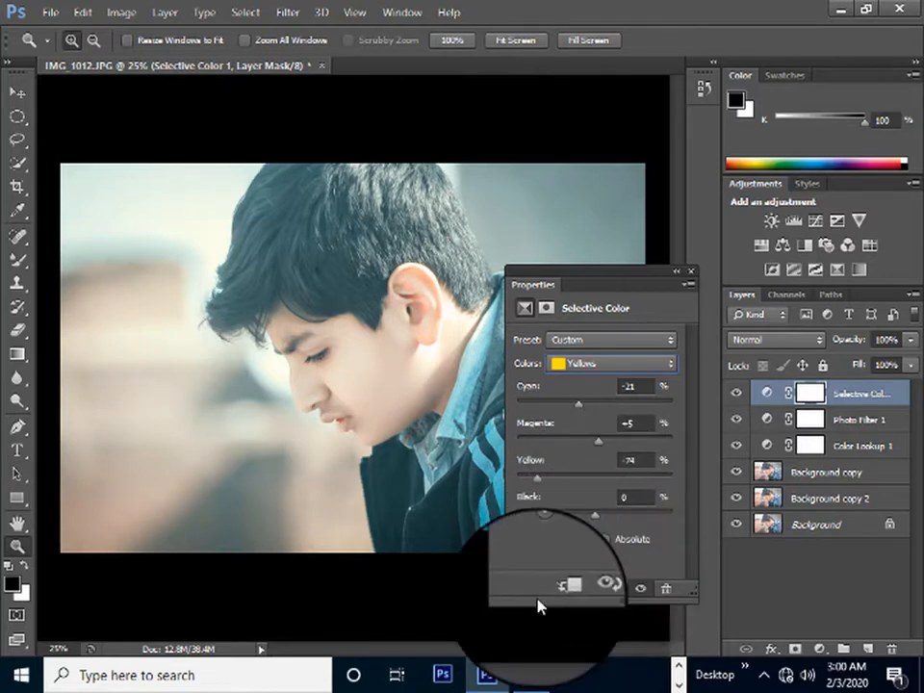
- Set the Reds in the Selective Color adjustment to Cyan -13%, Magenta +26%, Yellow +28% and Black +44%
left_click(598, 366)
left_click(585, 376)
left_click_drag(595, 406, 631, 539)
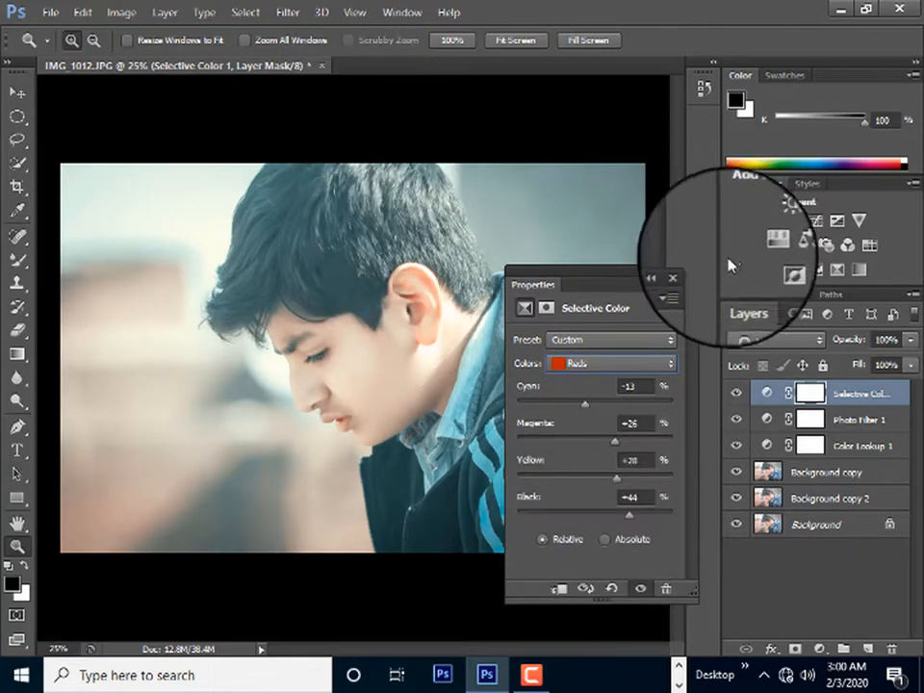
left_click(692, 270)
- Add a Curves adjustment and darken the RGB curve with a shadow point at output 68 and a highlight point at input 193, output 173
left_click(817, 220)
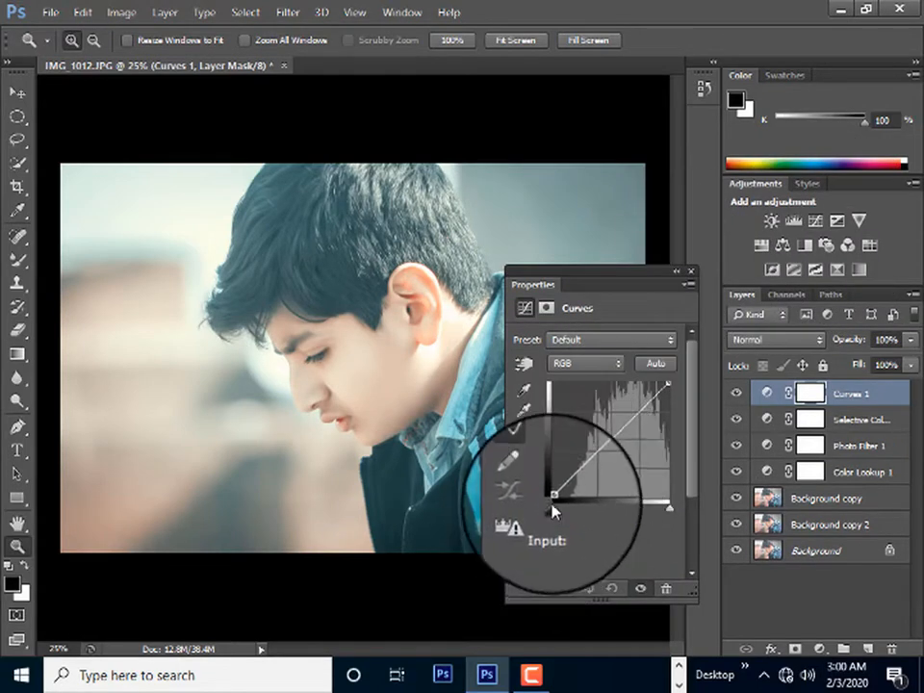
left_click_drag(553, 498, 557, 556)
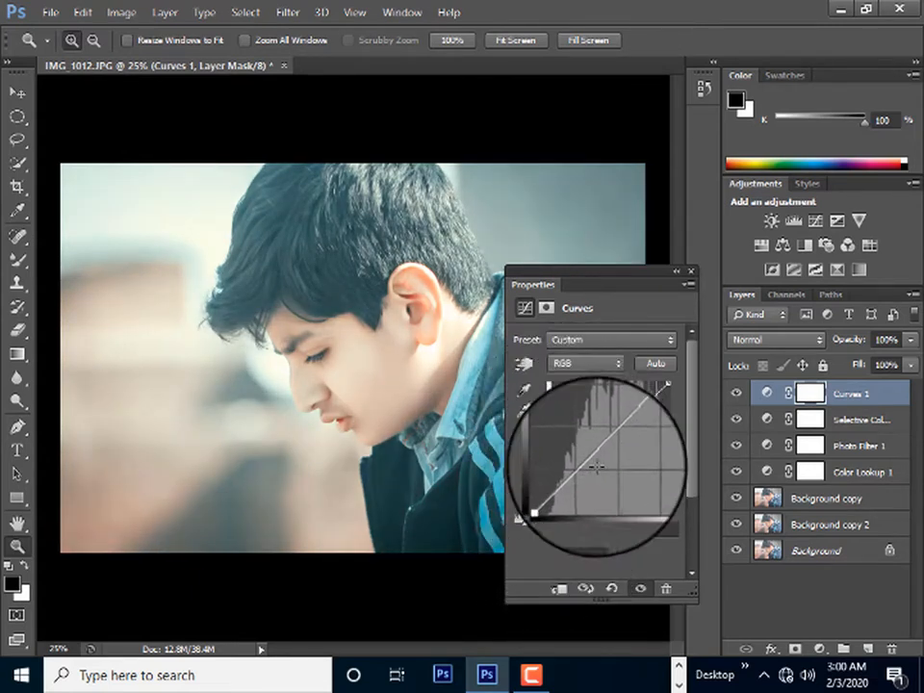
mouse_move(595, 458)
left_mouse_down()
mouse_move(596, 483)
mouse_move(592, 470)
left_mouse_up()
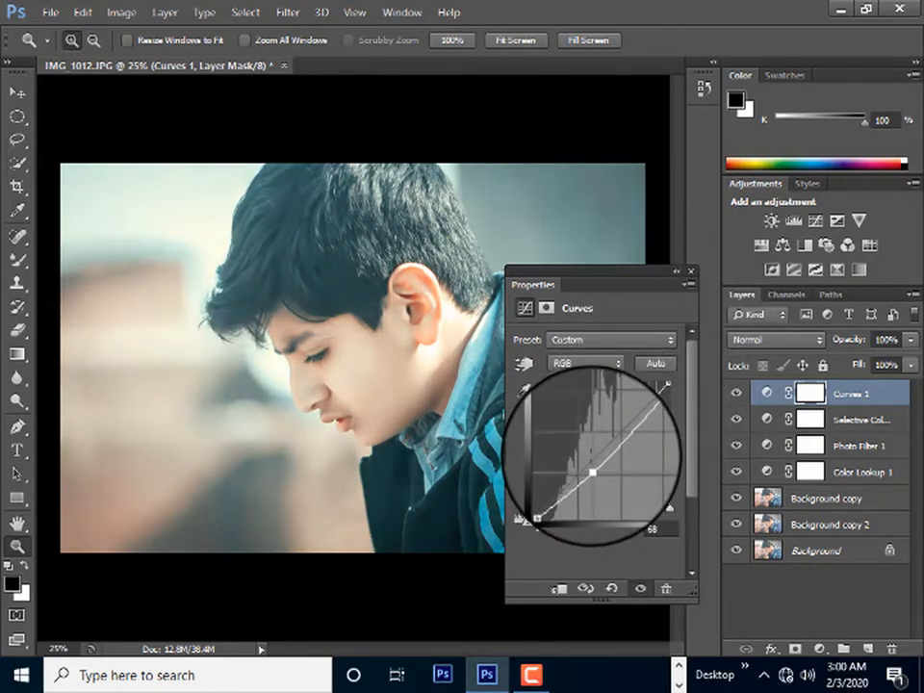
mouse_move(635, 418)
left_mouse_down()
mouse_move(632, 411)
mouse_move(632, 421)
left_mouse_up()
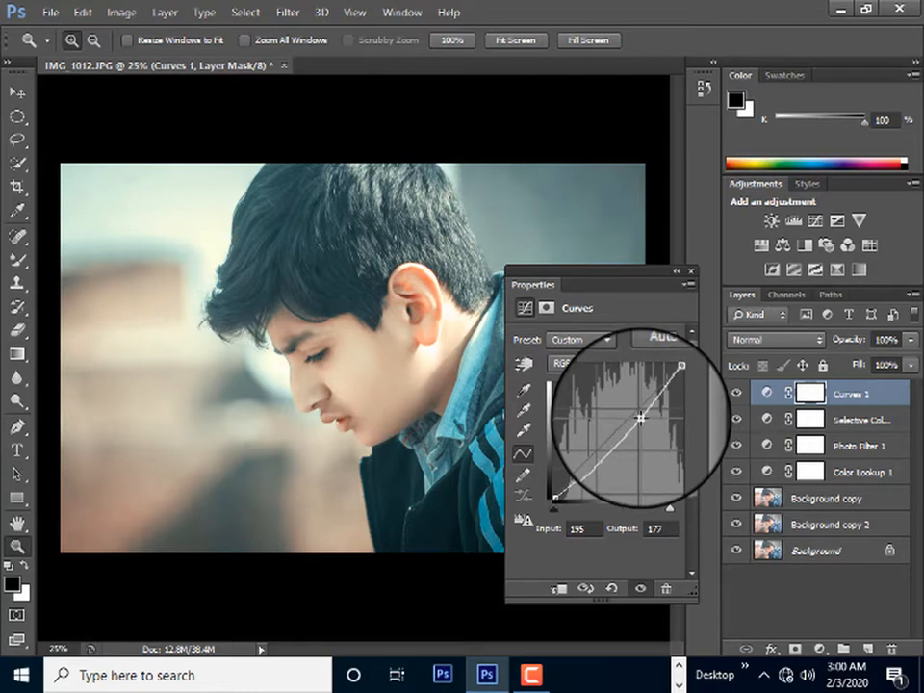
left_click_drag(641, 417, 640, 419)
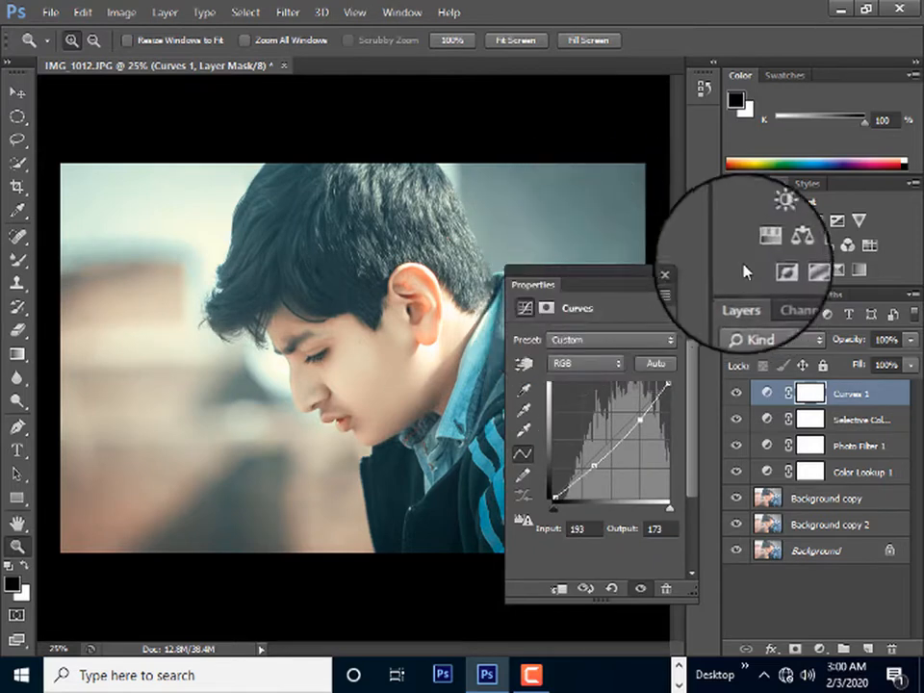
- Add a second Selective Color adjustment above the Curves layer and set Cyan to +37% for the Whites
left_click(692, 274)
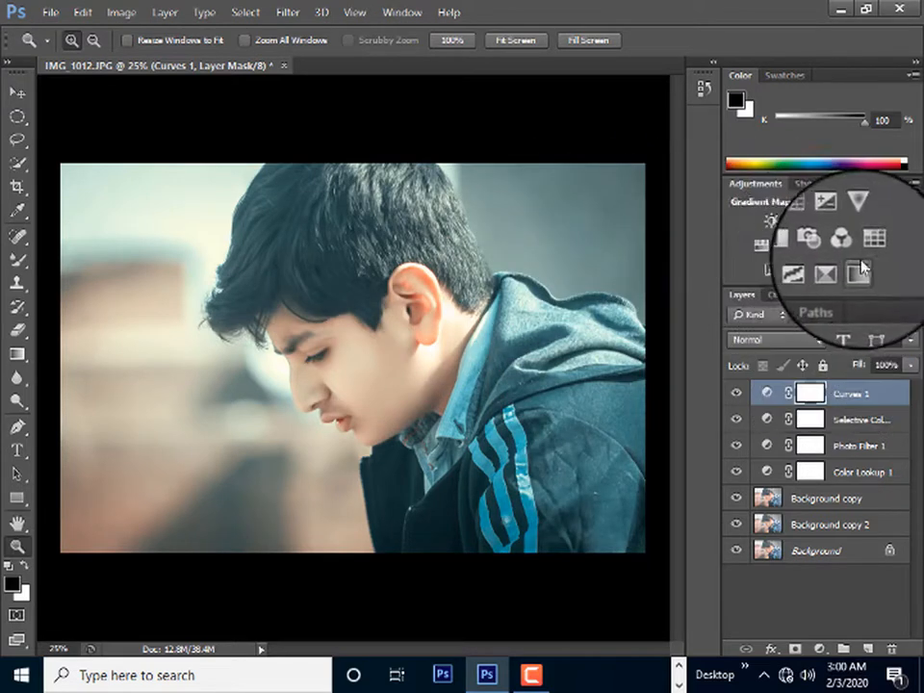
left_click(830, 273)
left_click(597, 364)
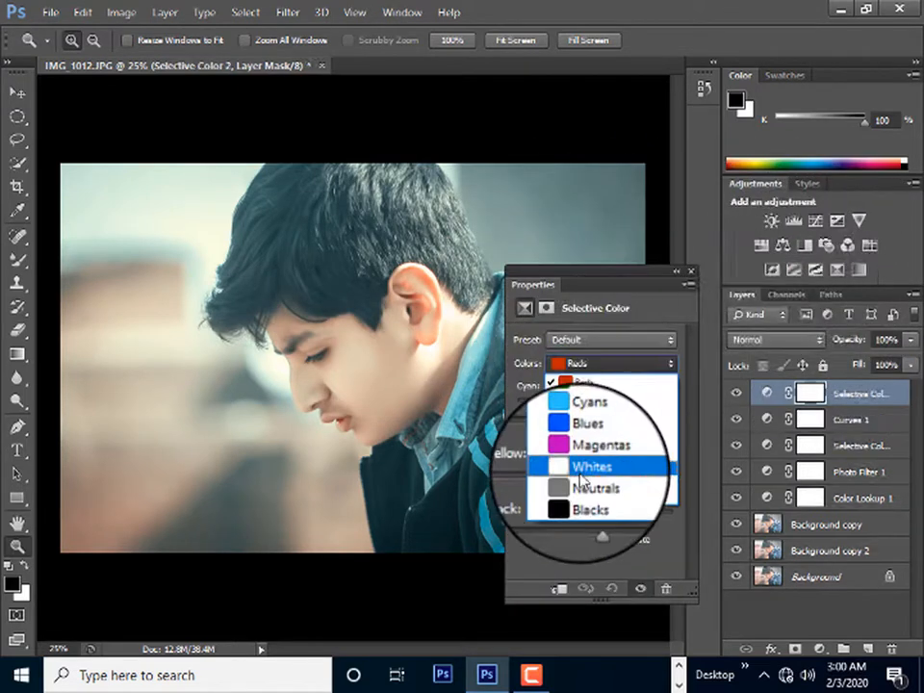
left_click(588, 462)
left_click_drag(598, 403, 623, 403)
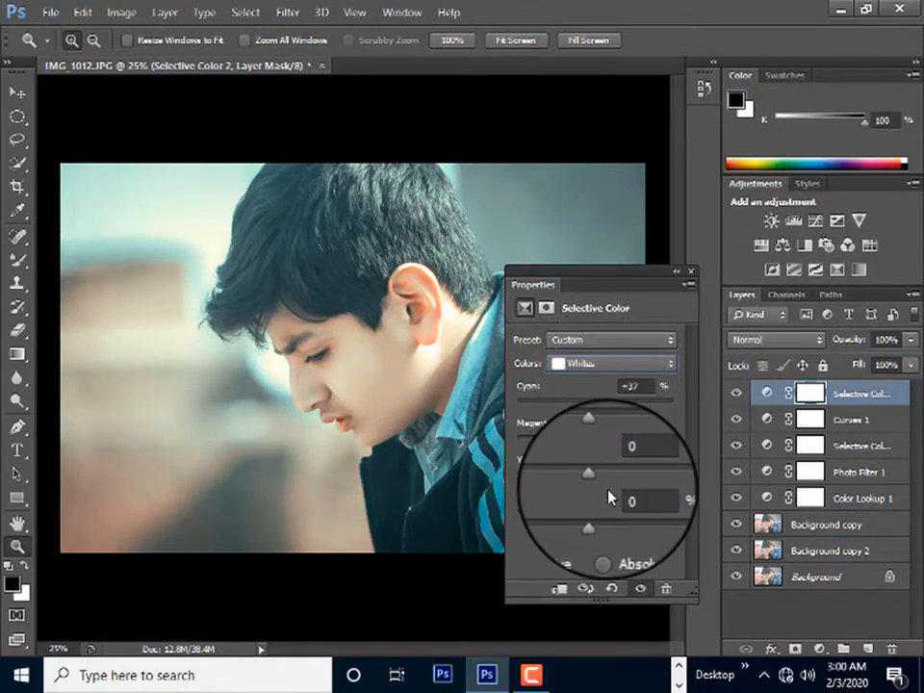
mouse_move(599, 480)
left_mouse_down()
mouse_move(619, 505)
mouse_move(547, 492)
mouse_move(634, 506)
mouse_move(594, 494)
left_mouse_up()
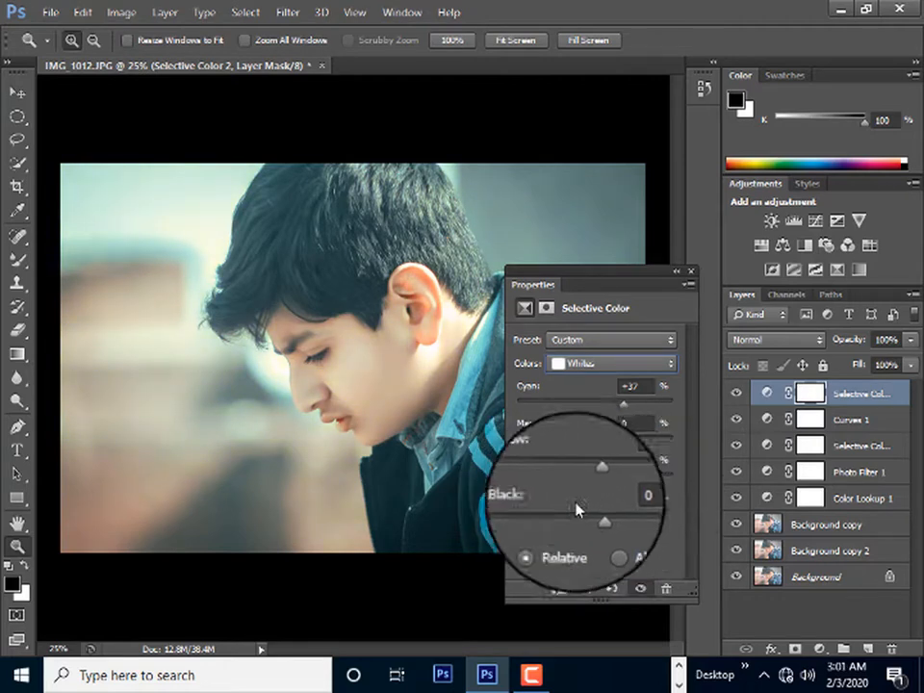
left_click(691, 271)
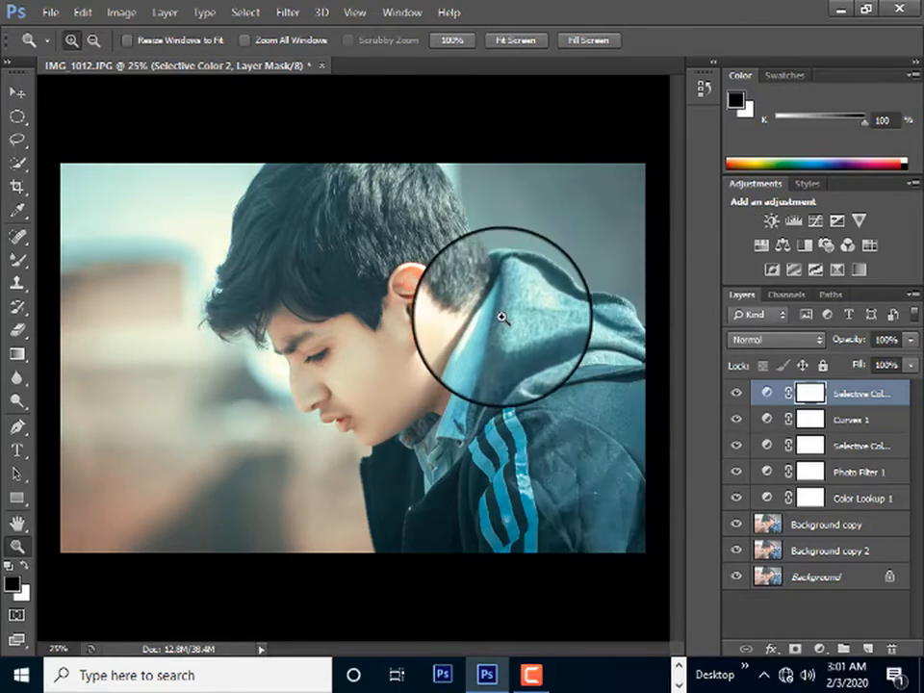
- Save the image as JPEG IMG_1012.jpg on Local Disk (G:) at Maximum quality, replacing the existing file
key("ctrl+shift+s")
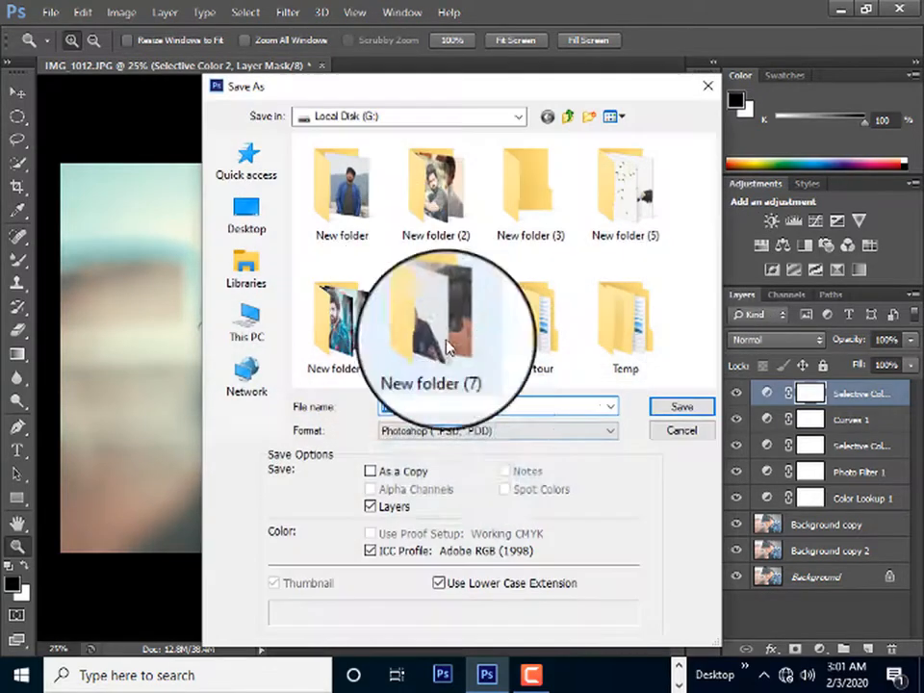
left_click(510, 430)
left_click(518, 275)
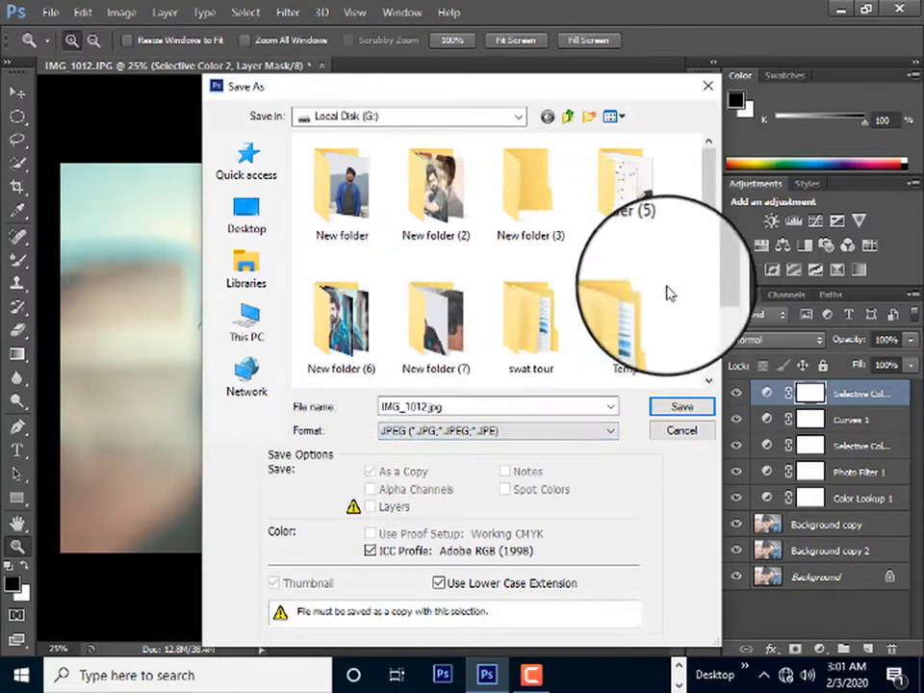
left_click(687, 408)
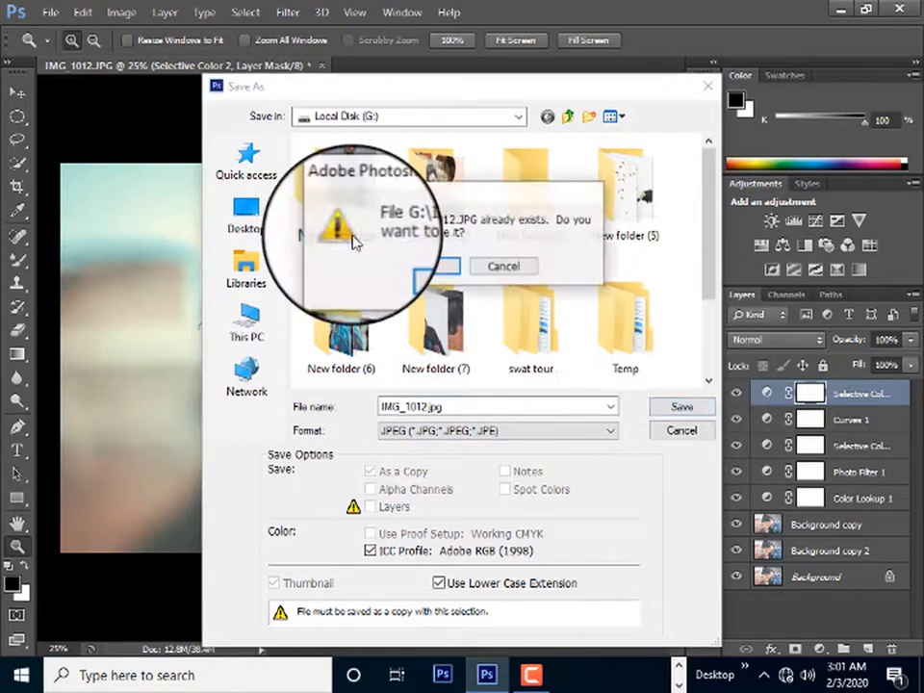
left_click(431, 275)
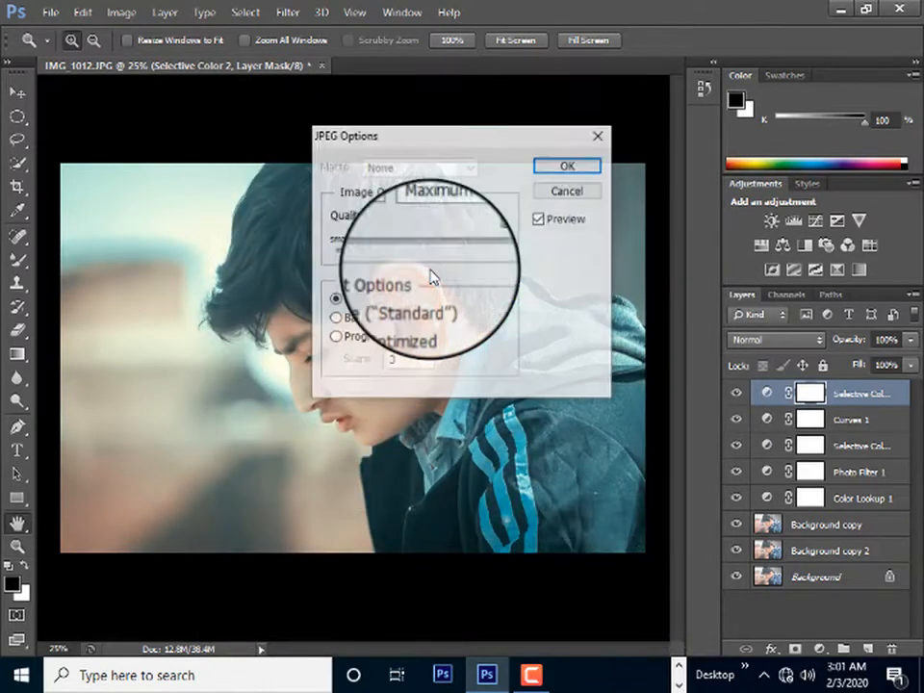
left_click(568, 168)
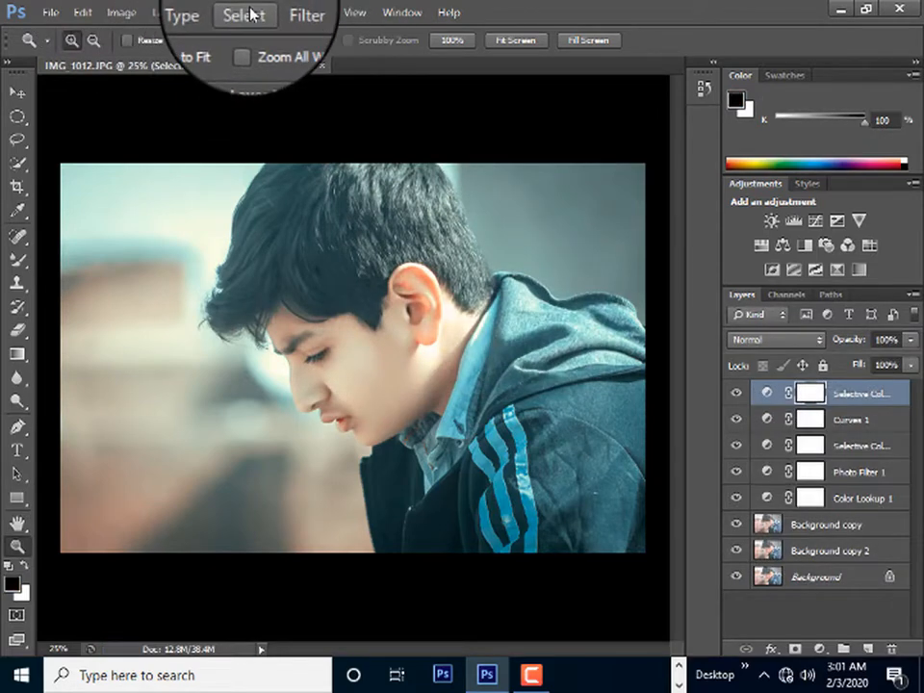
- Close the document without saving its changes and open IMG_1012 from Local Disk (G:) in Camera Raw
left_click(322, 66)
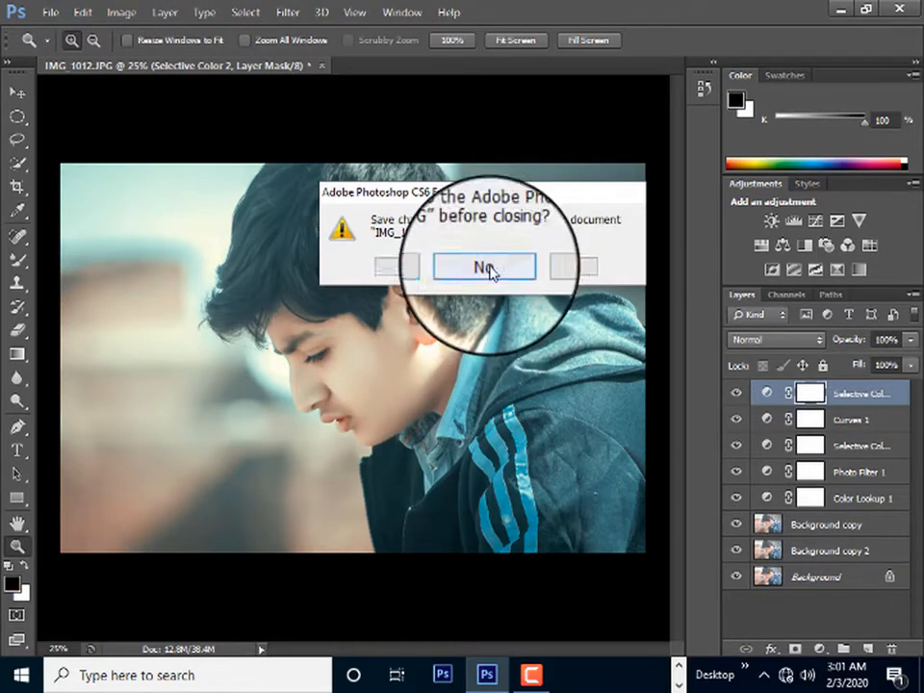
left_click(491, 270)
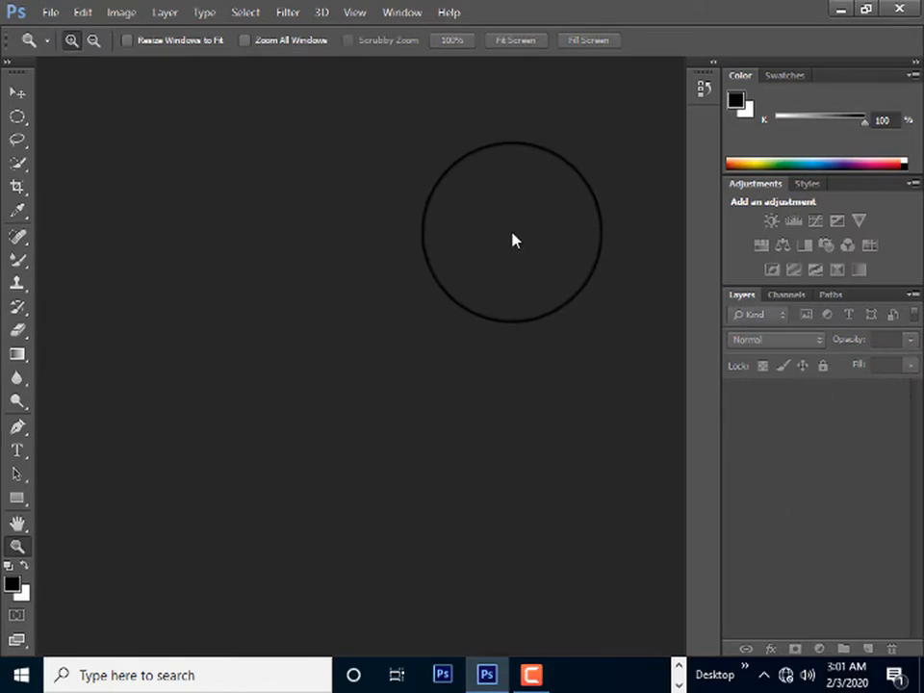
key("ctrl+o")
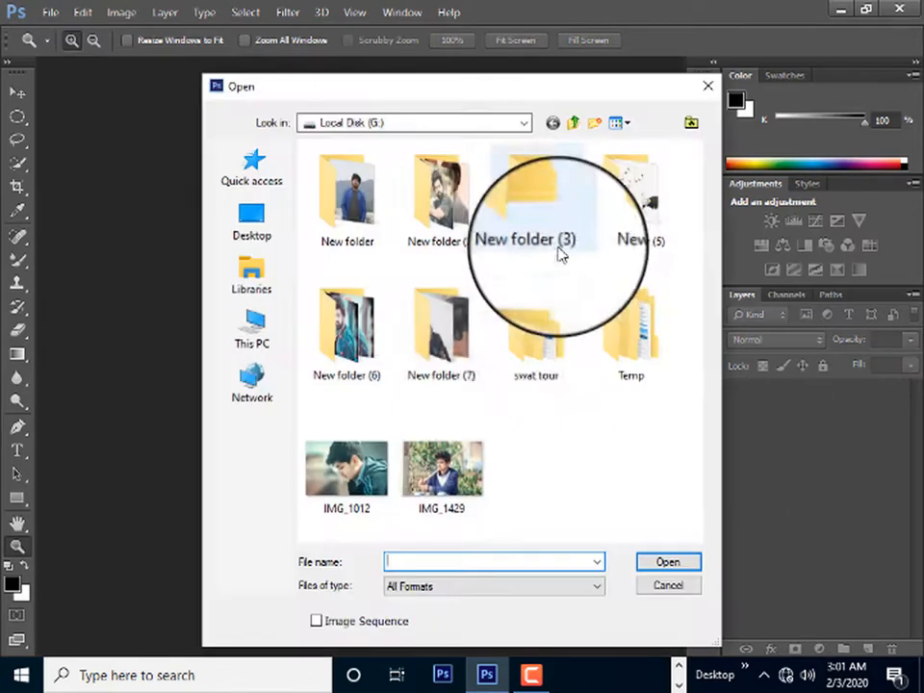
double_click(361, 491)
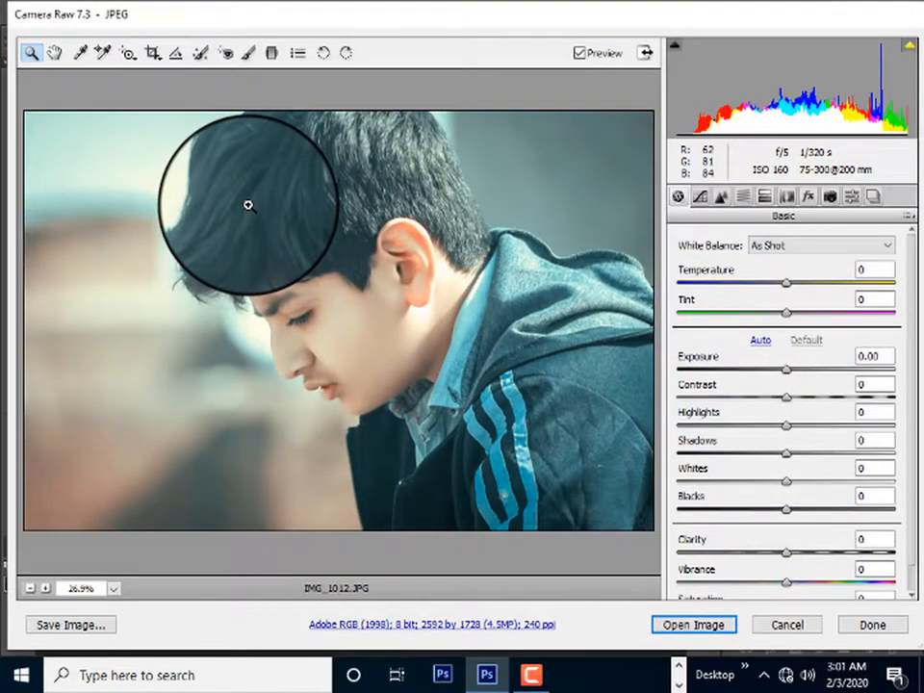
- Set Exposure to +0.40, Shadows to -2, Whites to +11 and Blacks to -33 in Camera Raw
left_click_drag(270, 168, 291, 159)
right_click(292, 179)
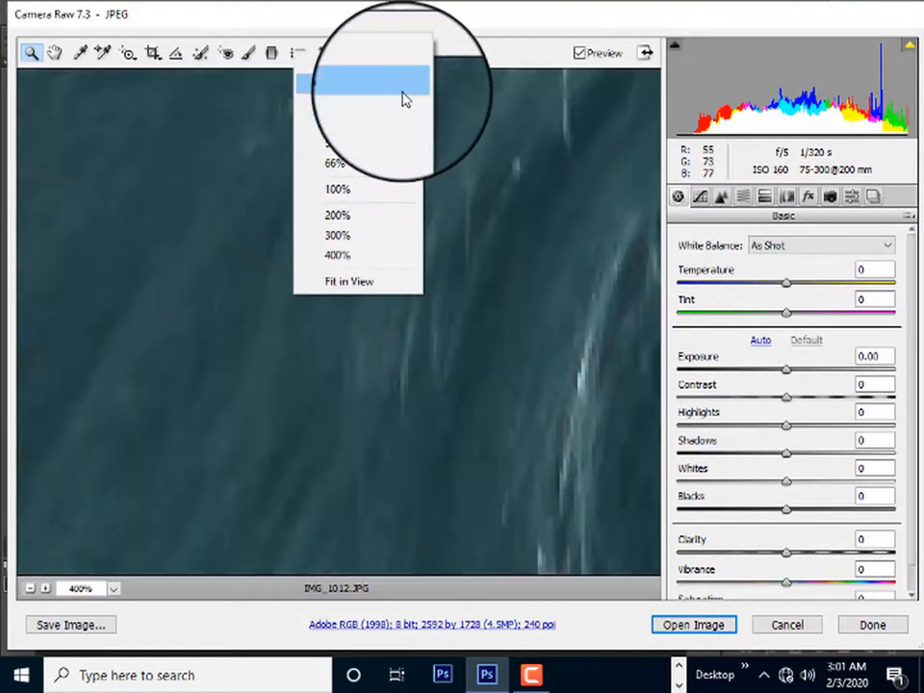
left_click(404, 97)
left_click(365, 274)
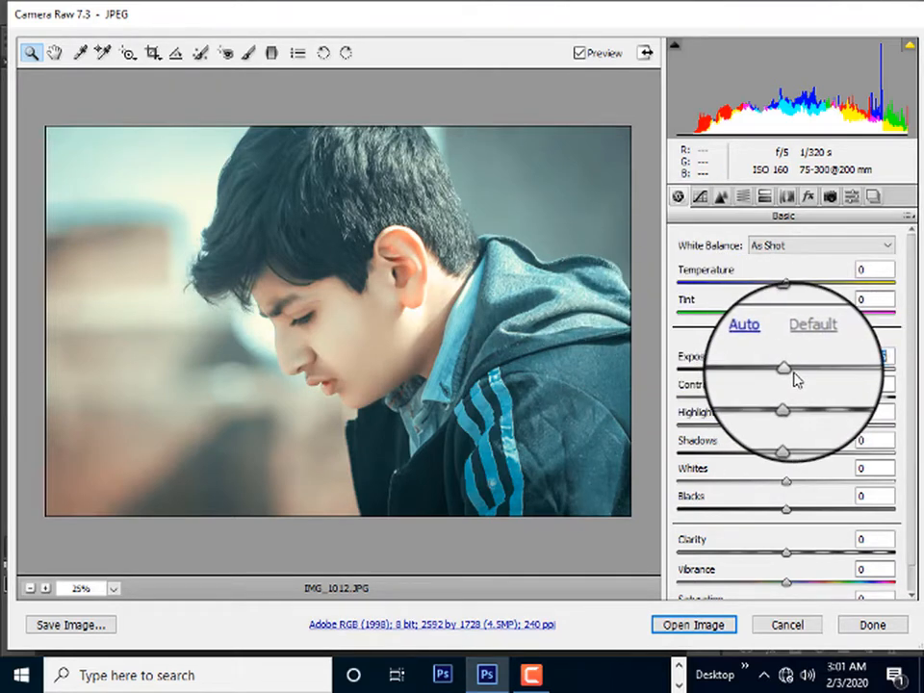
left_click_drag(795, 380, 804, 379)
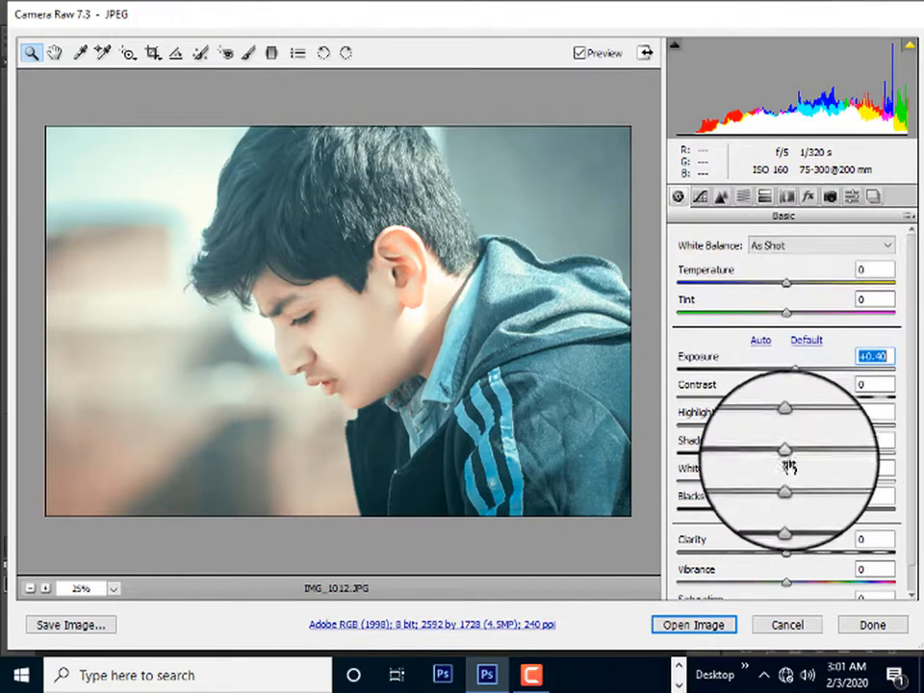
left_click_drag(796, 462, 758, 540)
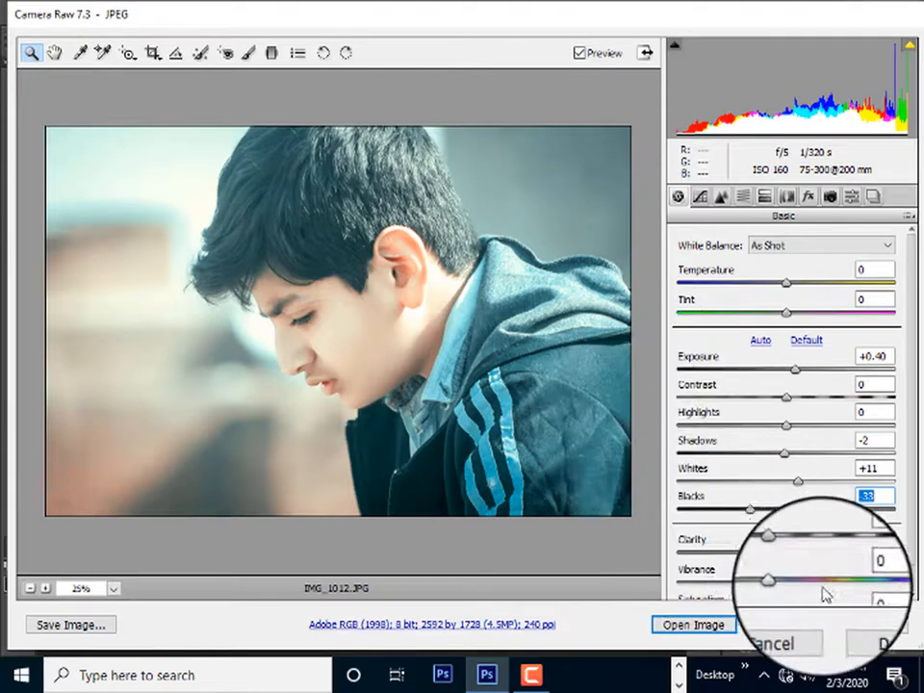
- Set Vibrance to +11, Clarity to +8, Shadows to +6 and Highlights to +13 in Camera Raw
mouse_move(795, 591)
left_mouse_down()
mouse_move(827, 583)
mouse_move(805, 591)
left_mouse_up()
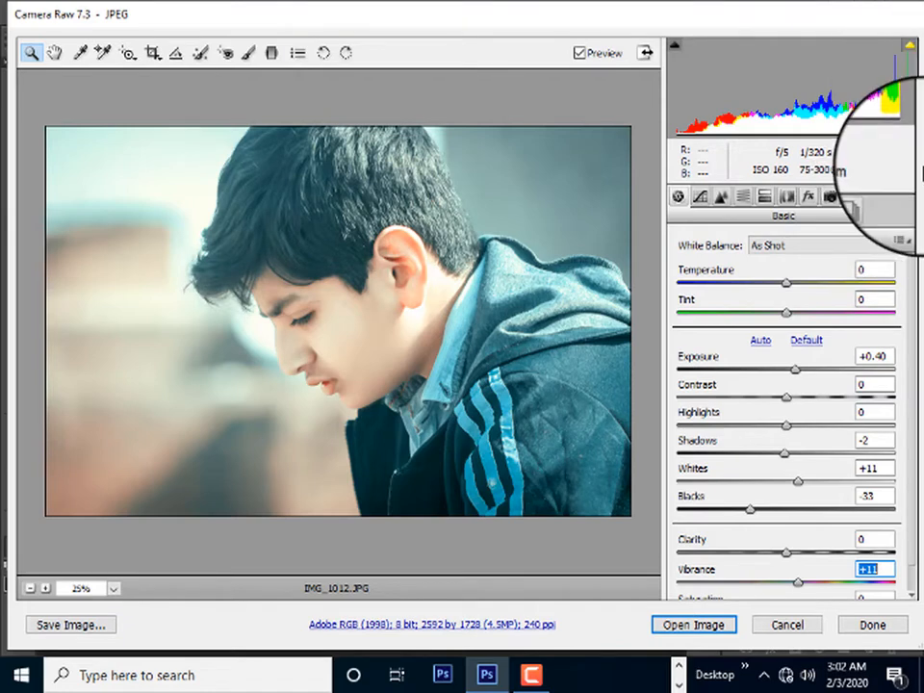
scroll(860, 464, "down", 1)
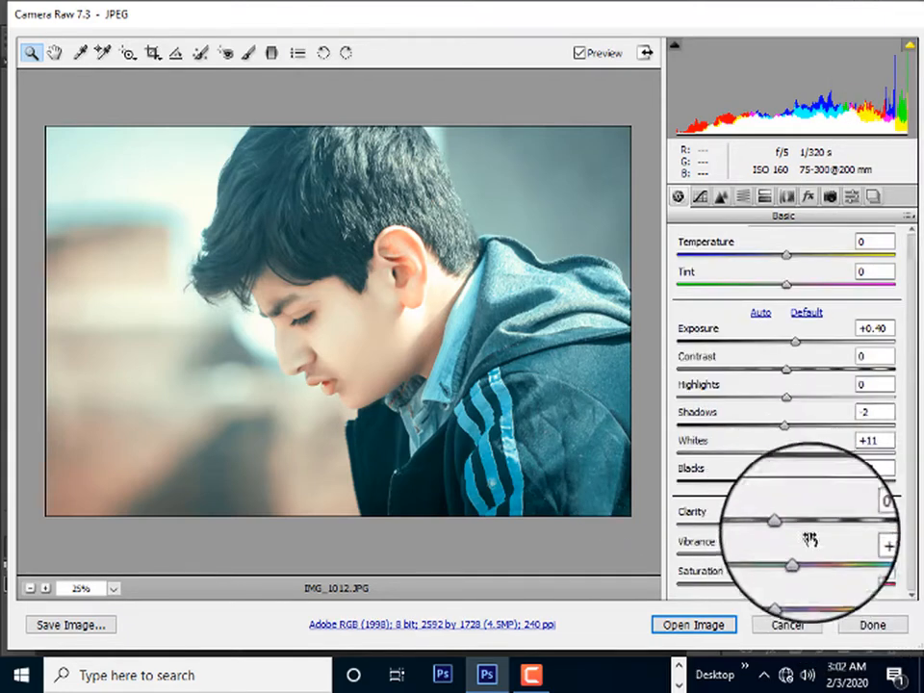
left_click_drag(790, 526, 811, 530)
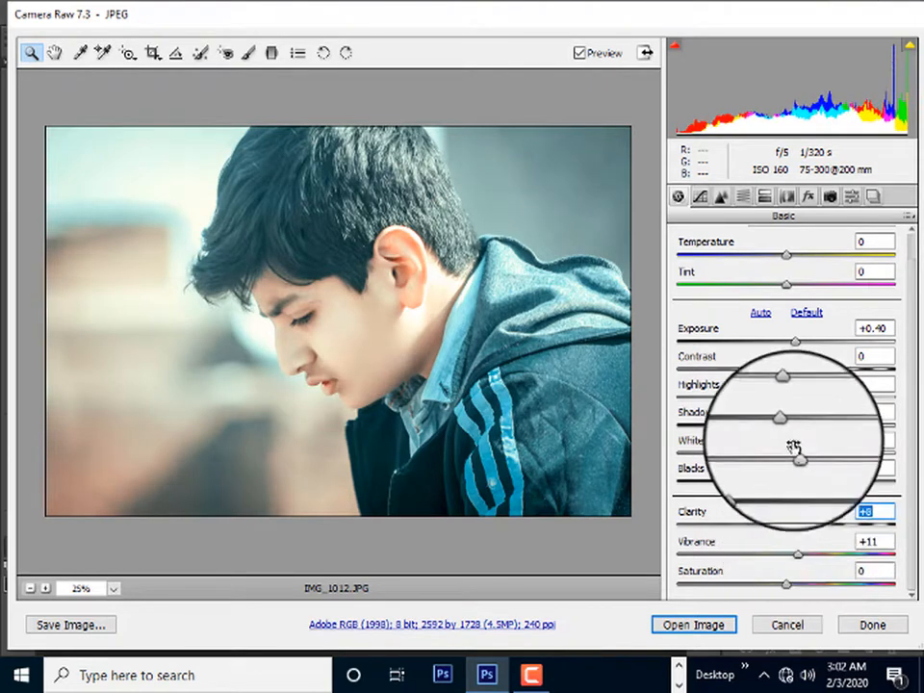
left_click_drag(797, 430, 836, 406)
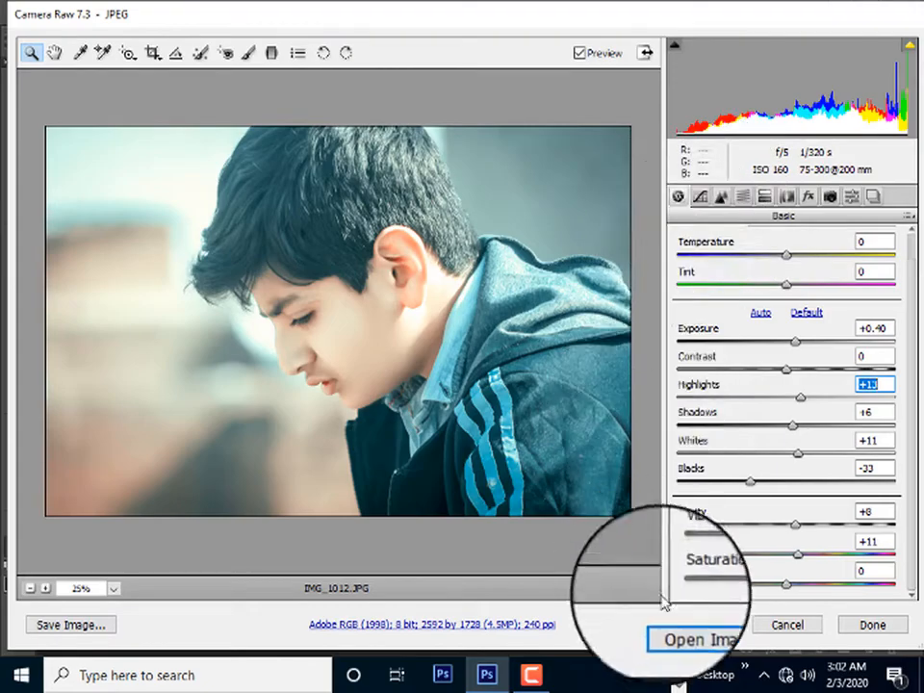
- Open the Camera Raw image in Photoshop using its embedded color profile
left_click(702, 625)
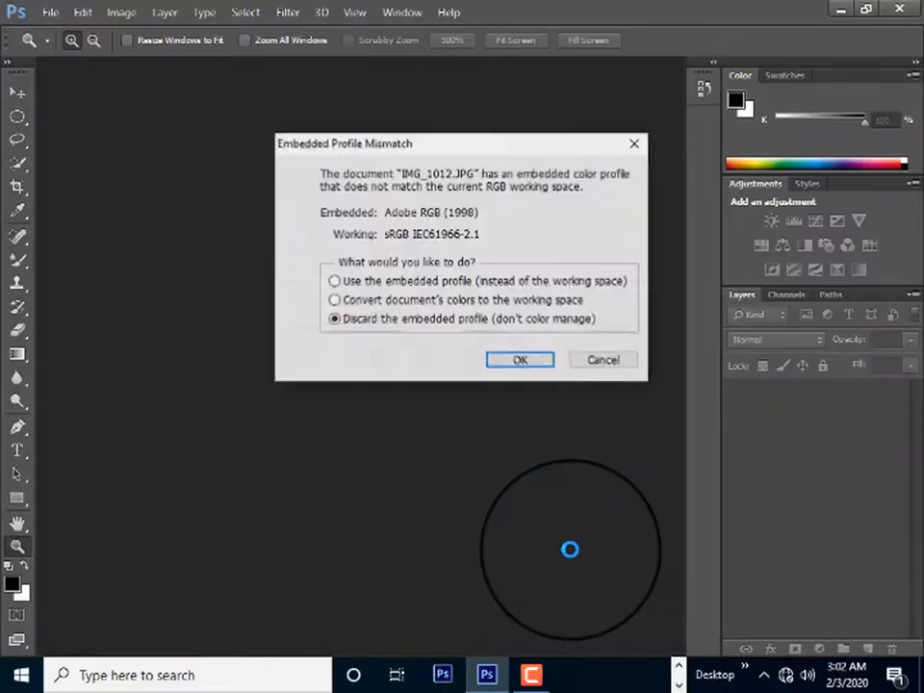
left_click(390, 282)
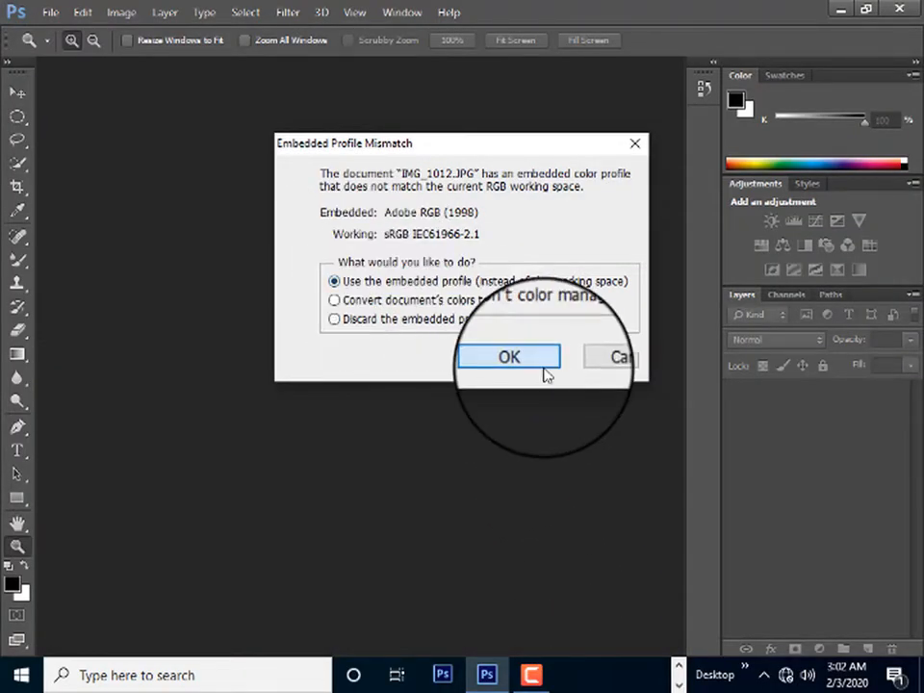
left_click(543, 369)
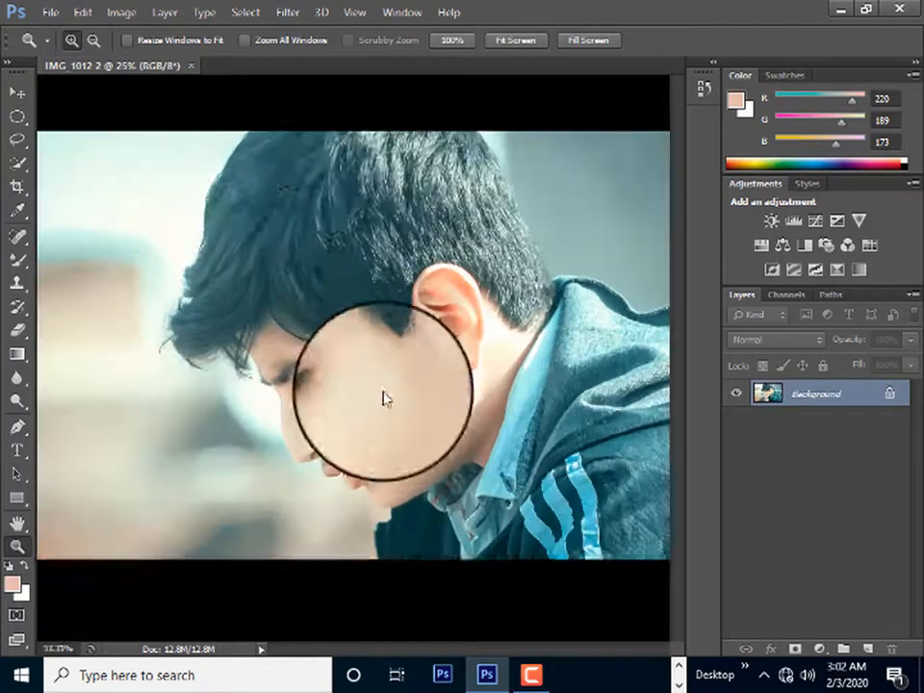
- Draw a rectangular marquee selection just inside the edges of the whole photo, leaving a thin even margin
right_click(271, 135)
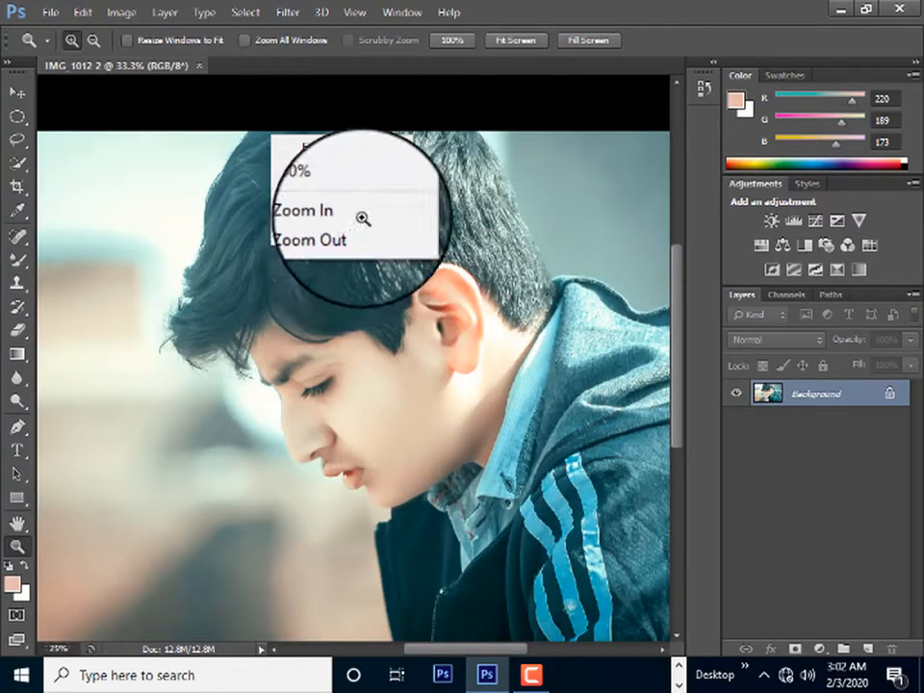
left_click(361, 233)
right_click(359, 229)
left_click(406, 327)
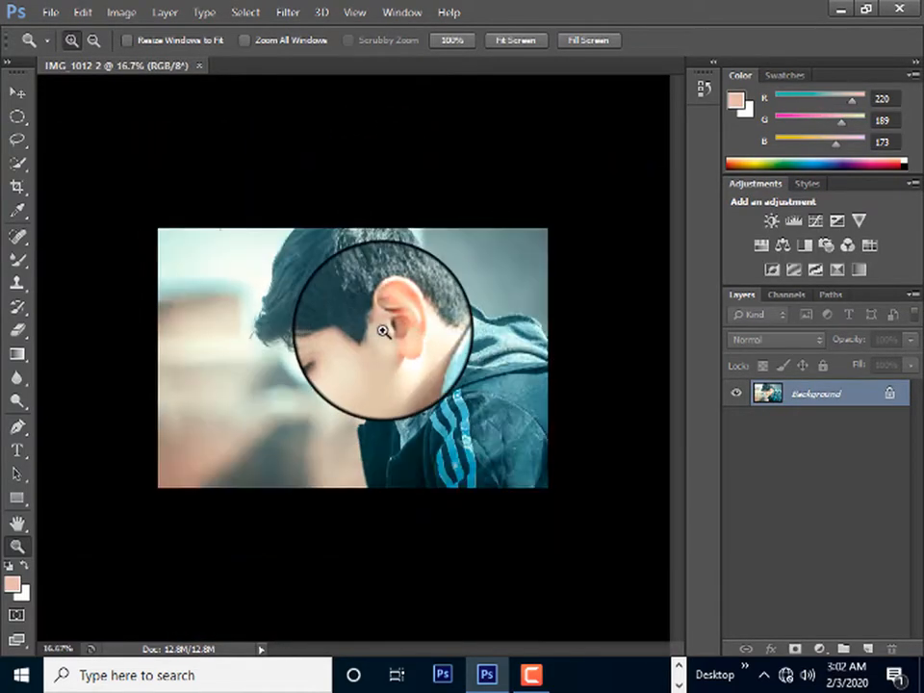
left_click(346, 303)
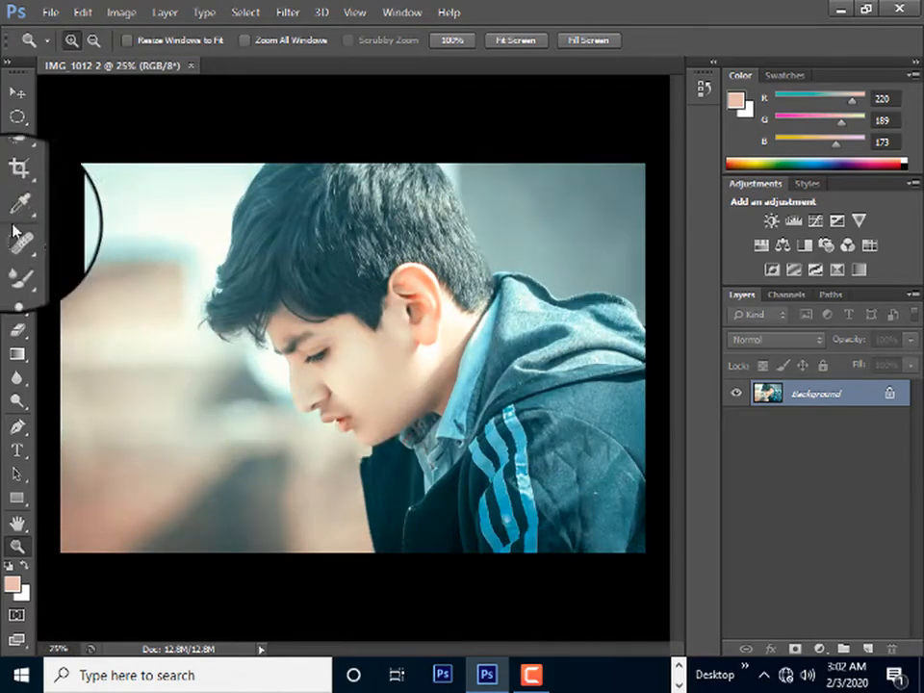
right_click(9, 116)
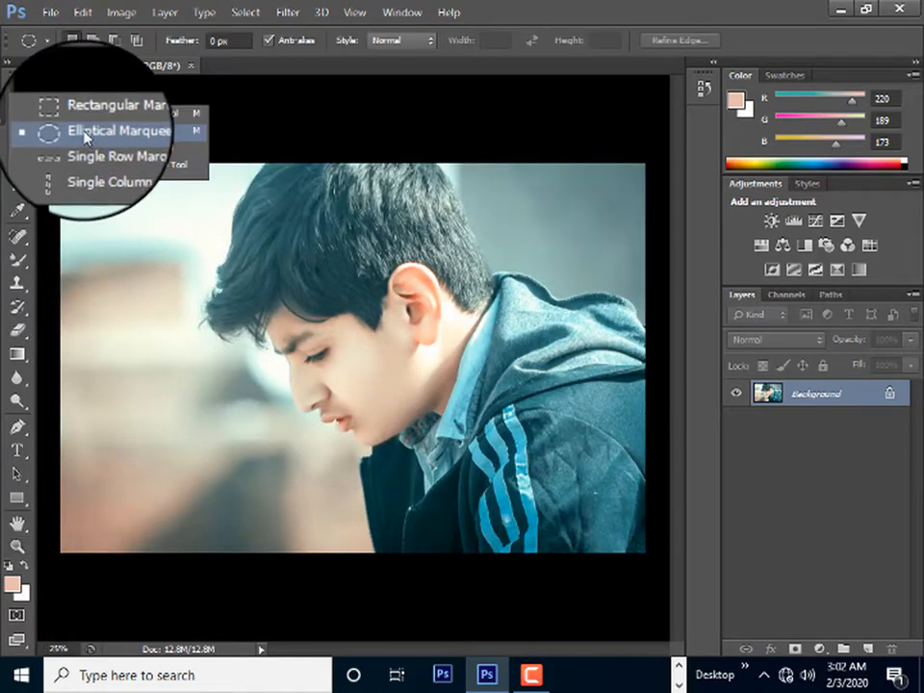
left_click(82, 117)
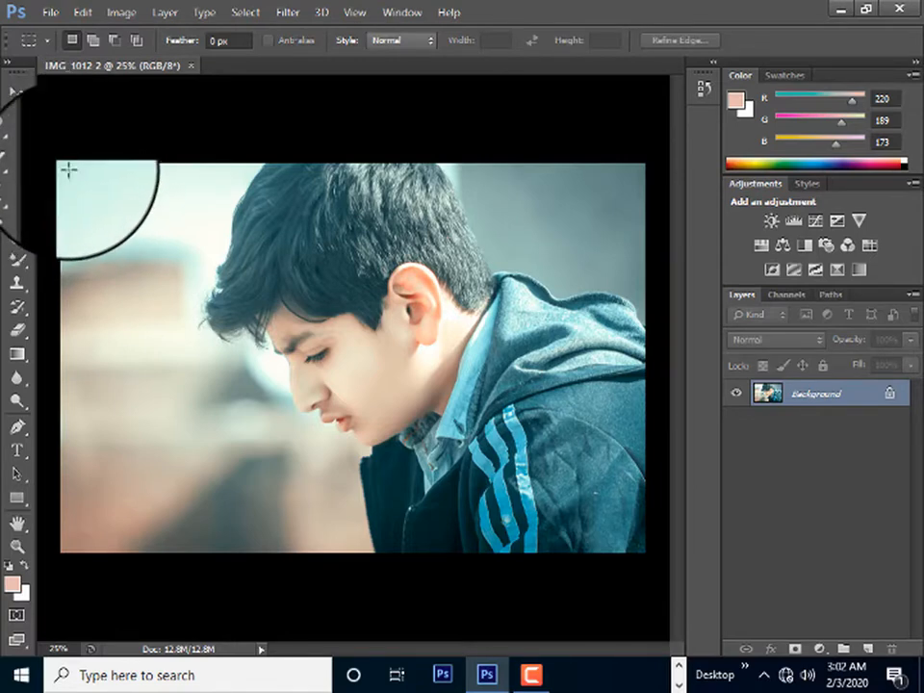
left_click_drag(68, 170, 597, 525)
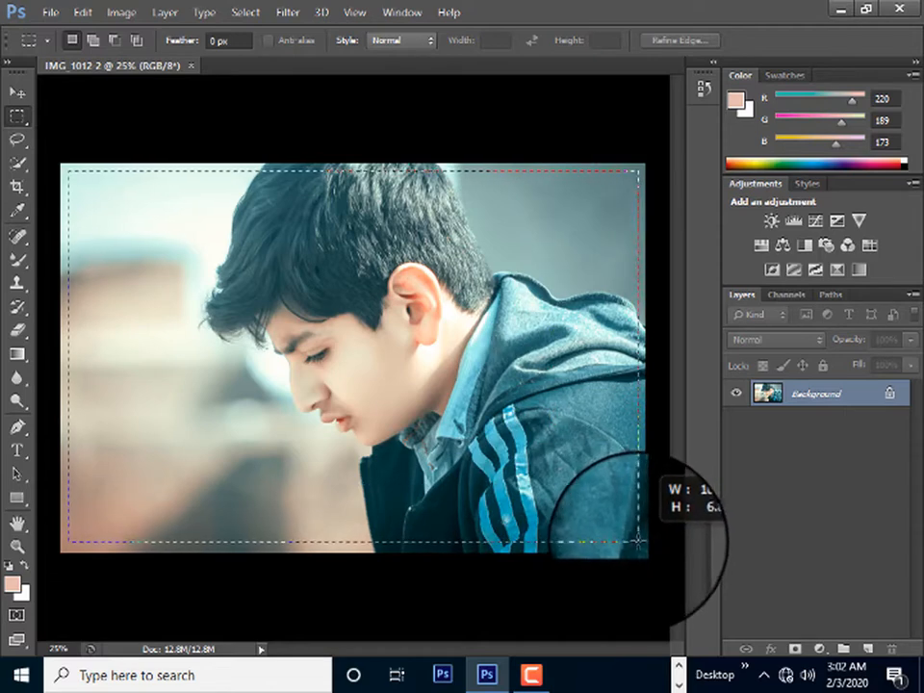
mouse_move(627, 540)
left_mouse_down()
mouse_move(617, 547)
mouse_move(637, 534)
left_mouse_up()
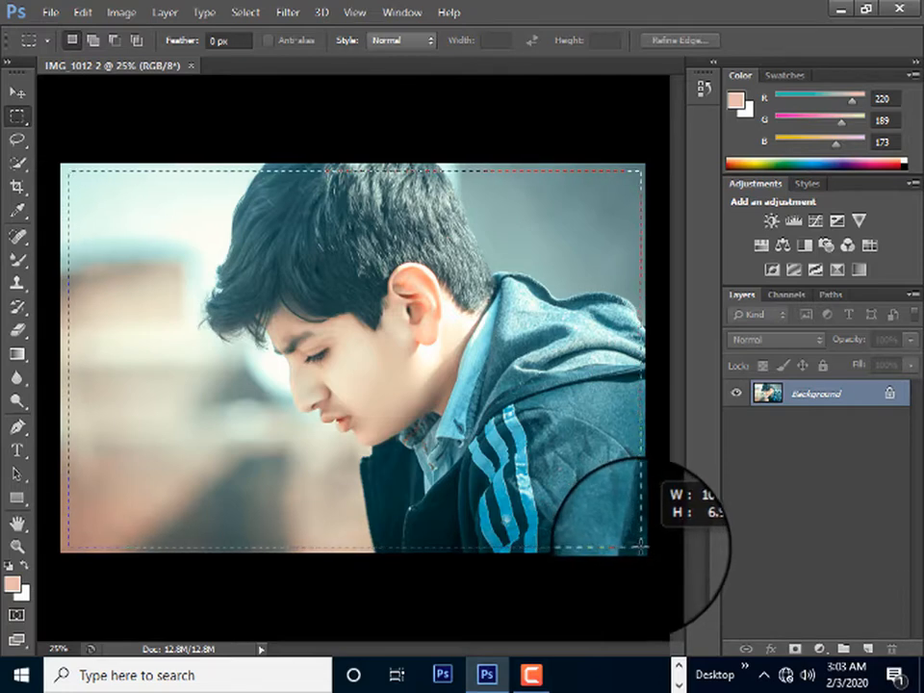
left_click_drag(640, 549, 643, 549)
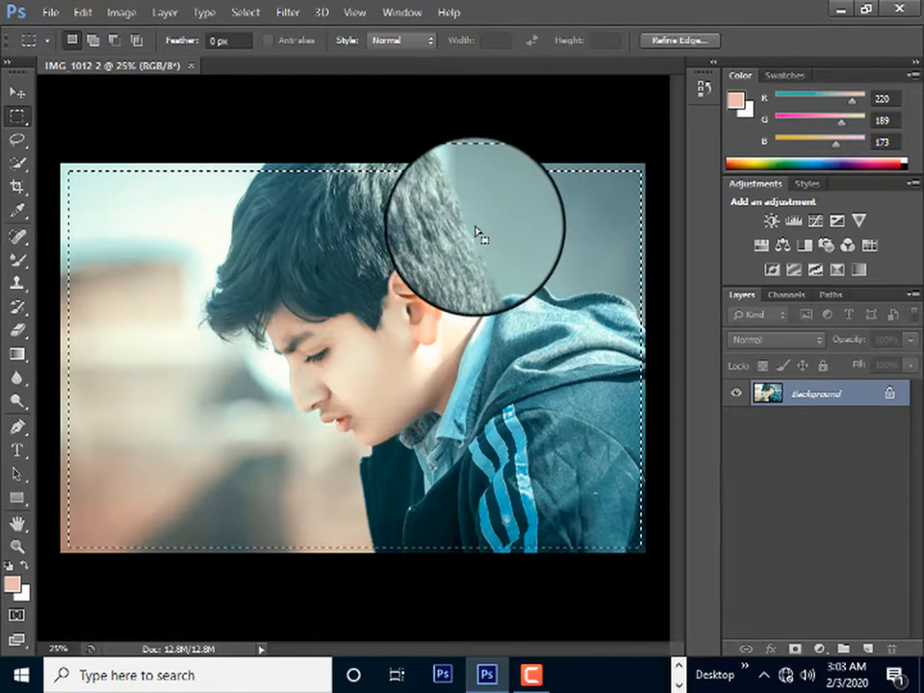
- Invert the selection and fill the outer margin of the photo with white in Normal mode at 100% opacity
right_click(499, 243)
left_click(472, 263)
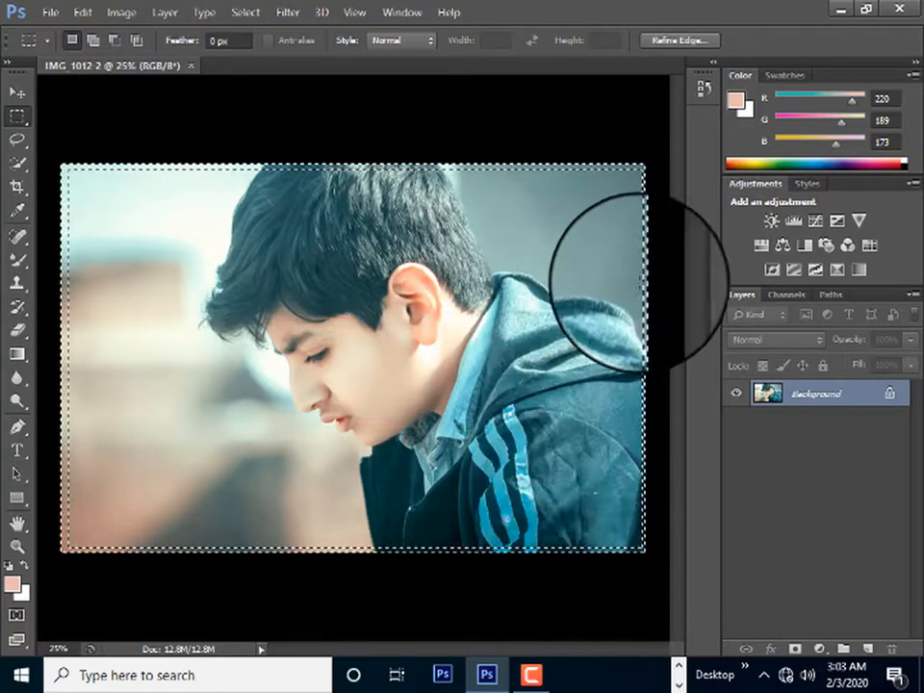
key("shift+F5")
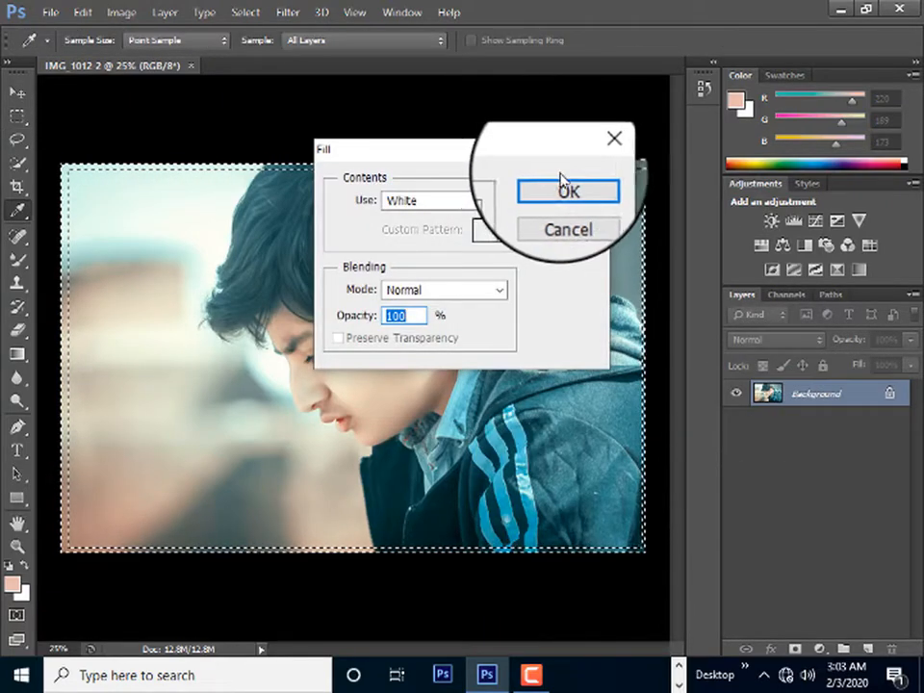
left_click(566, 187)
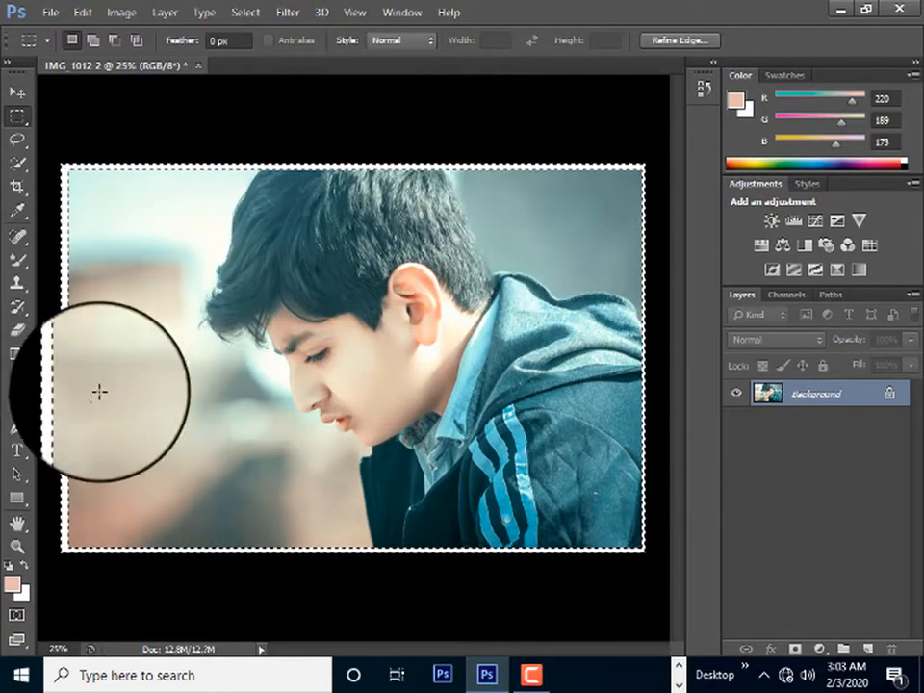
- Deselect the white border area
left_click(17, 527)
left_click(17, 549)
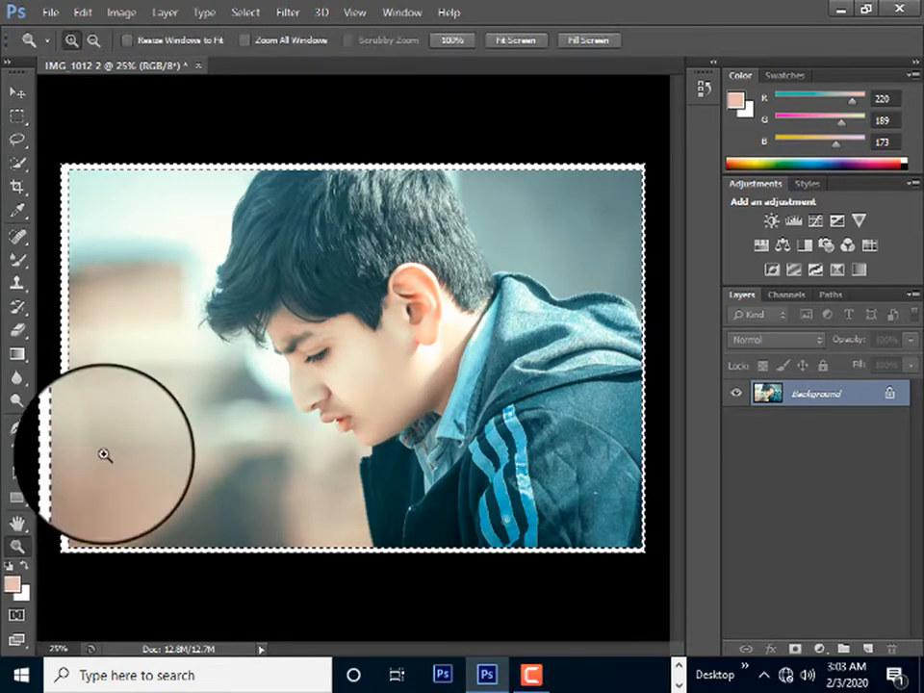
right_click(104, 454)
left_click(186, 555)
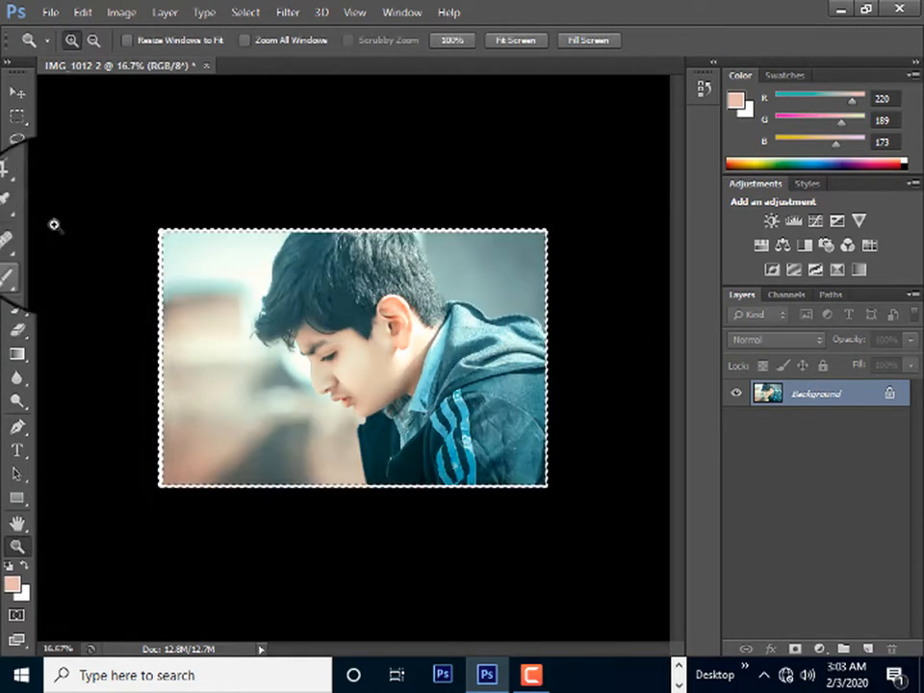
left_click(17, 115)
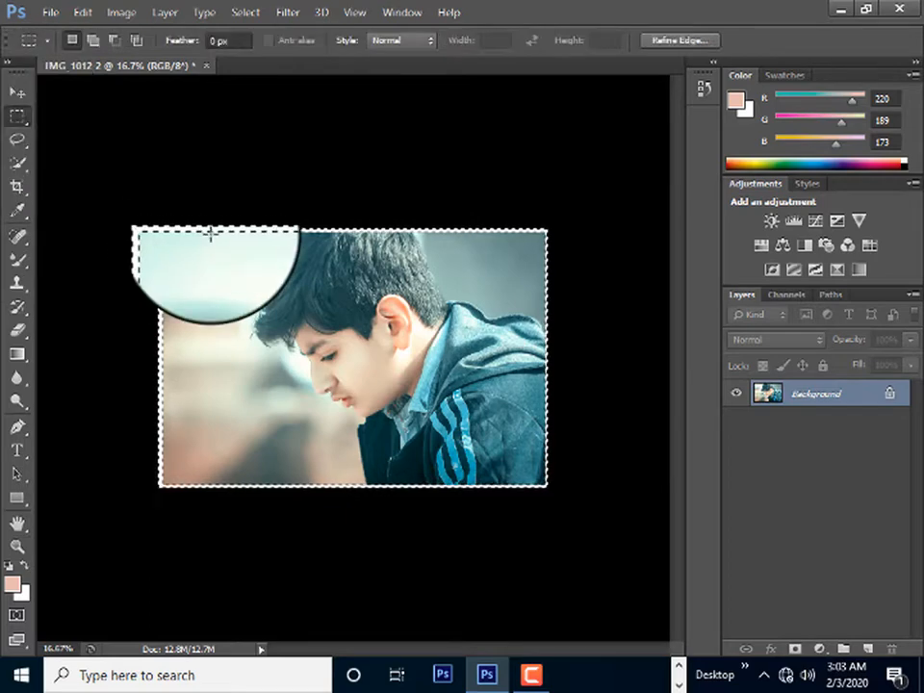
right_click(211, 232)
left_click(275, 272)
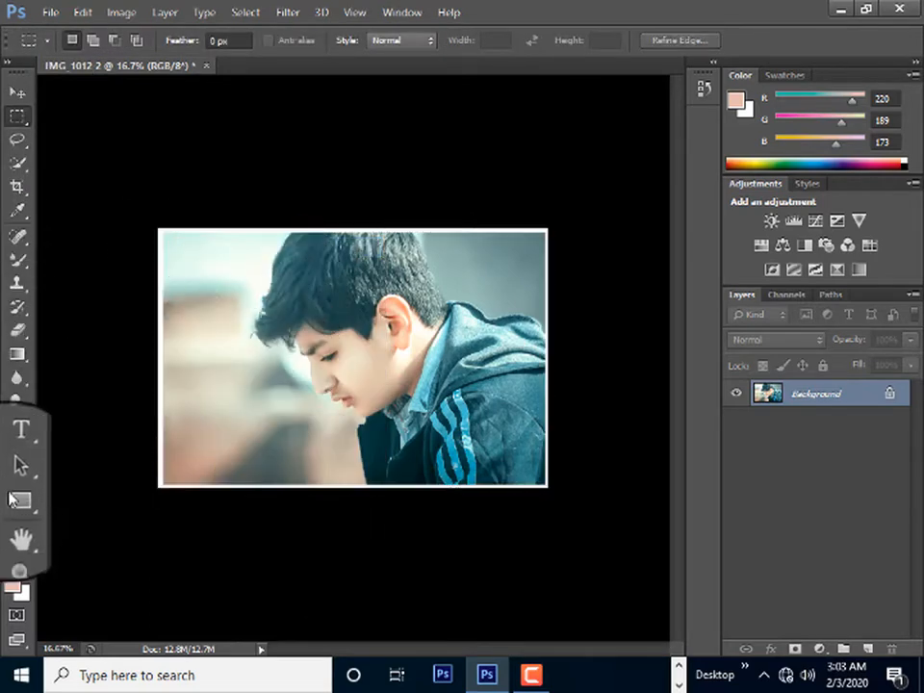
- Draw an elliptical marquee selection over the blurred background in front of the face and shift it slightly upward
left_click(18, 548)
left_click(310, 334)
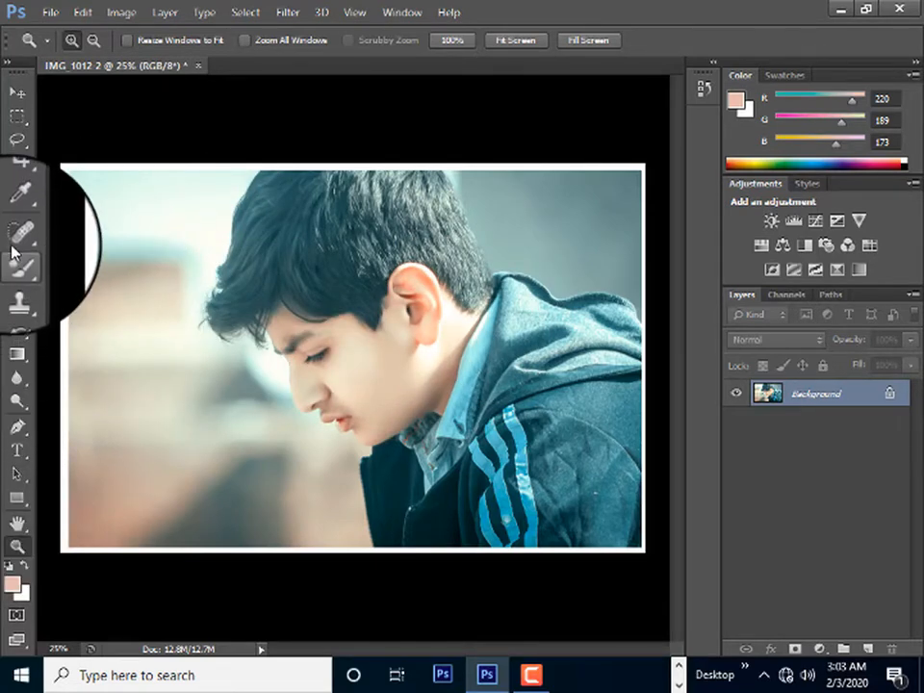
right_click(21, 117)
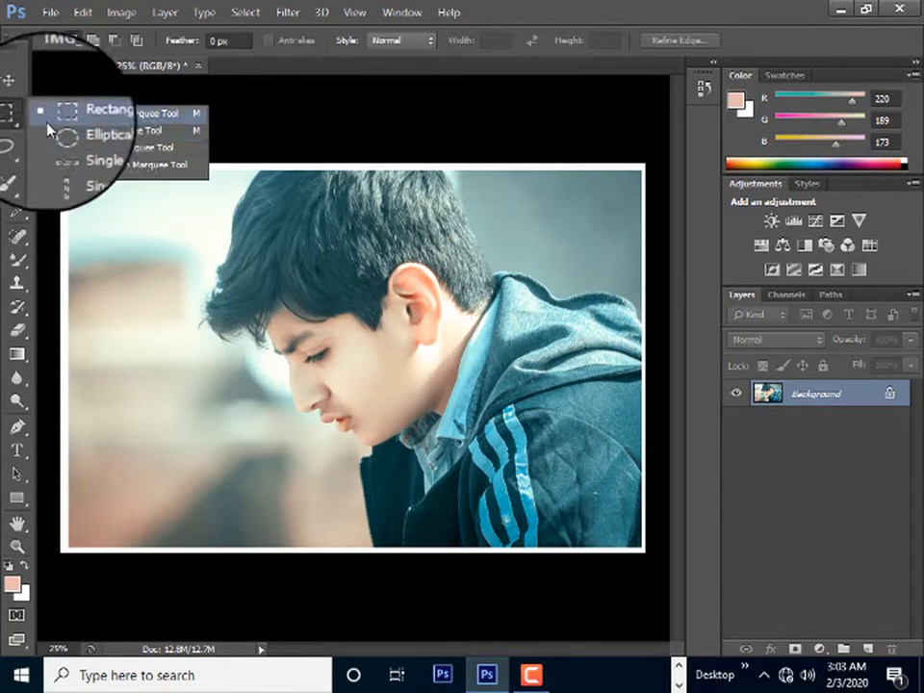
left_click(89, 129)
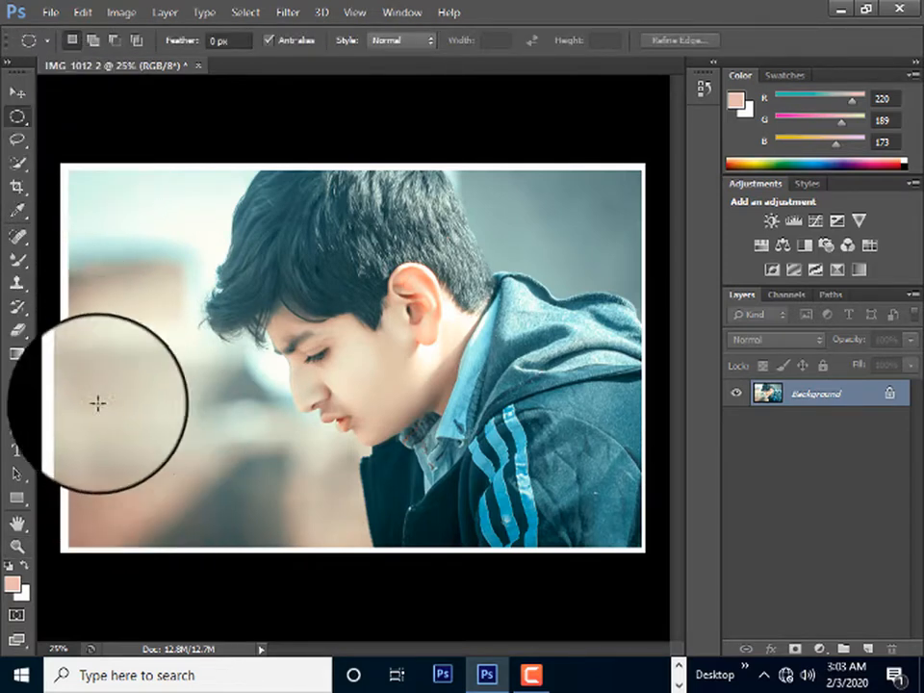
left_click_drag(90, 385, 267, 528)
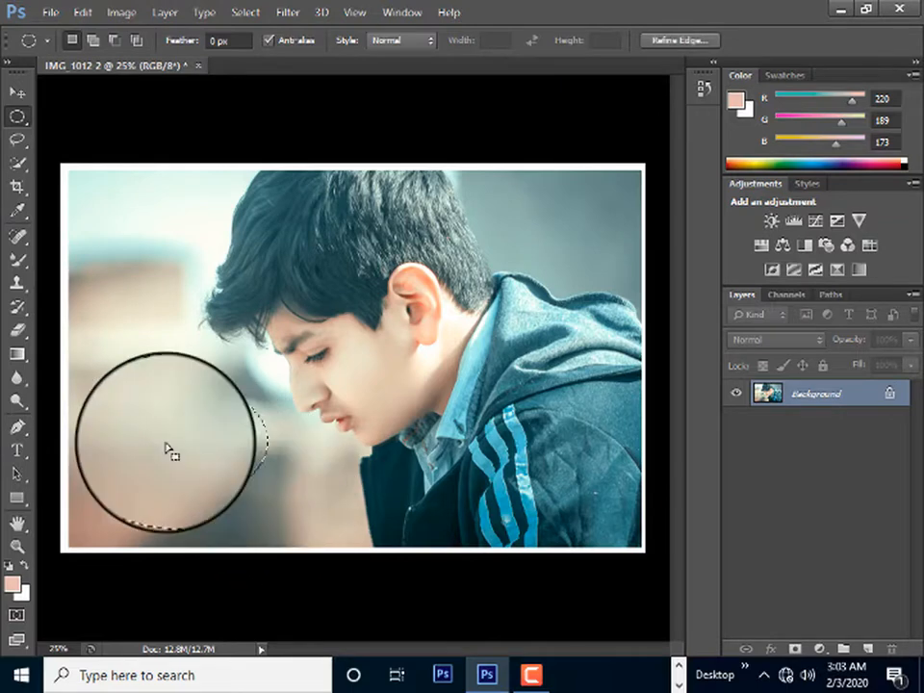
left_click_drag(148, 469, 177, 422)
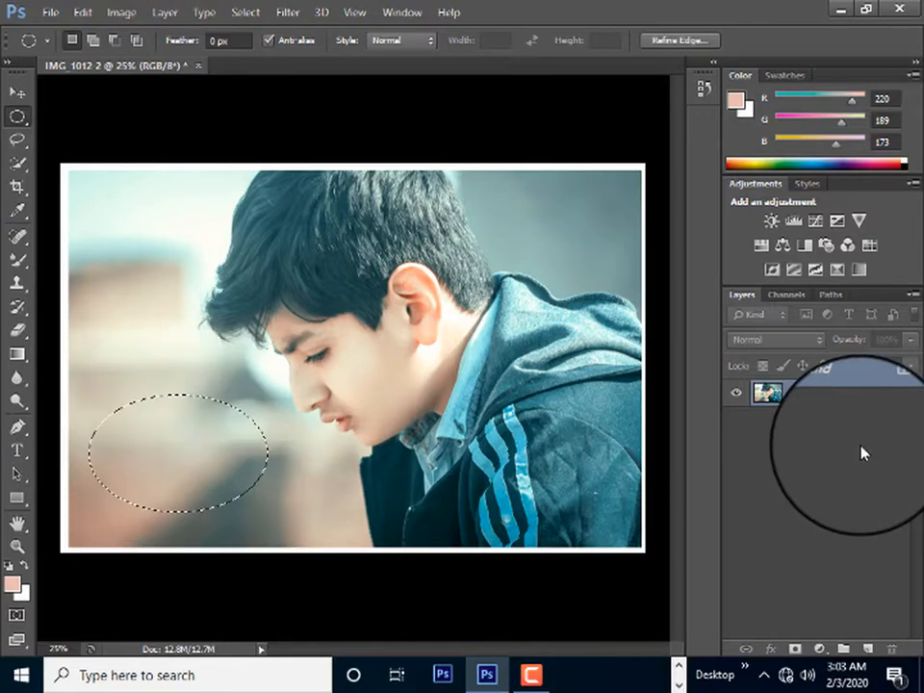
- Add a new layer and set the Brush tool's foreground color to the muted teal #98b0ac
left_click(867, 650)
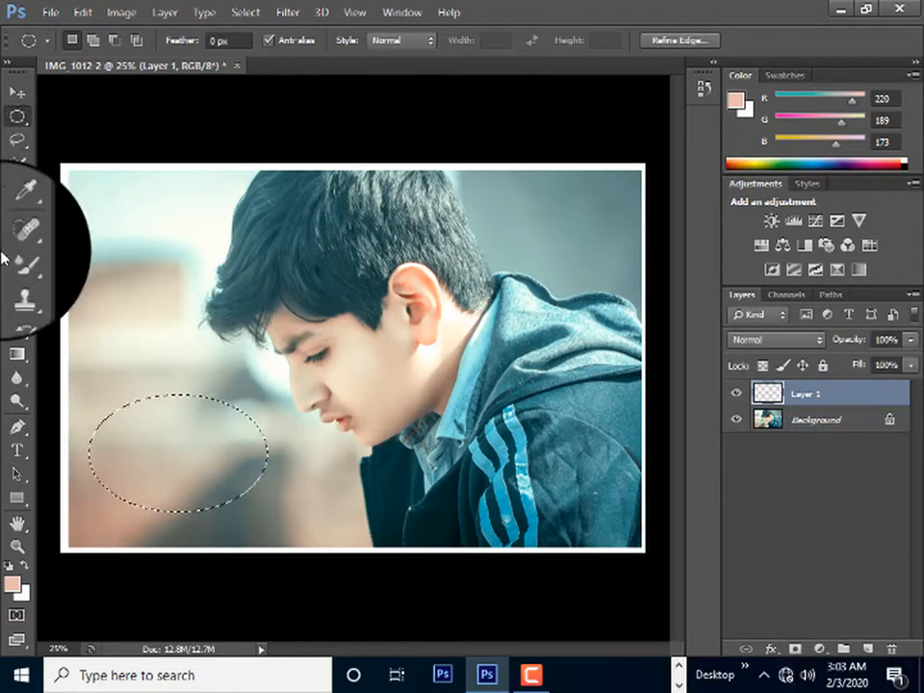
left_click(18, 262)
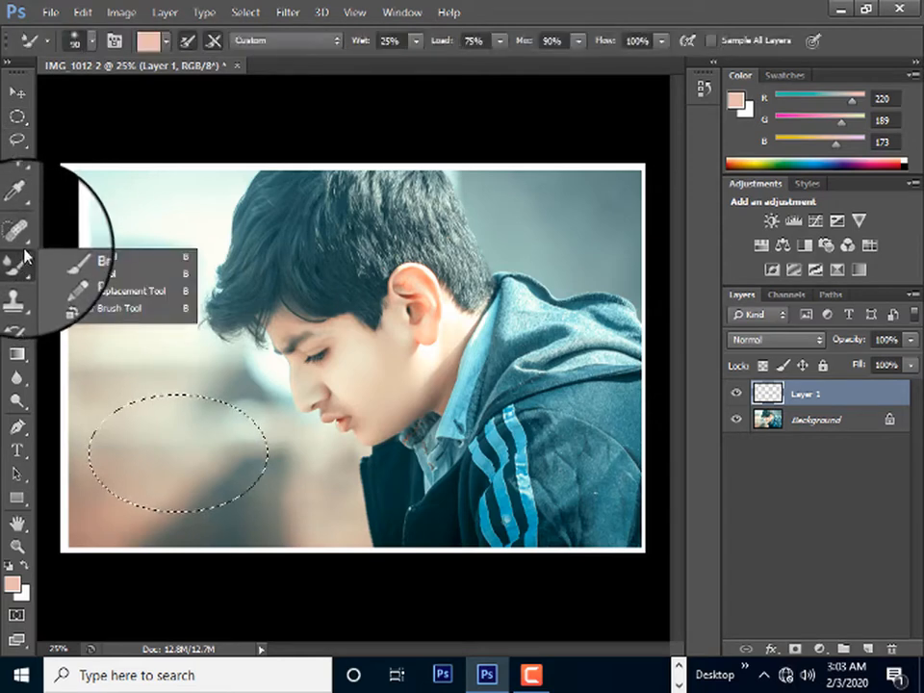
left_click(102, 258)
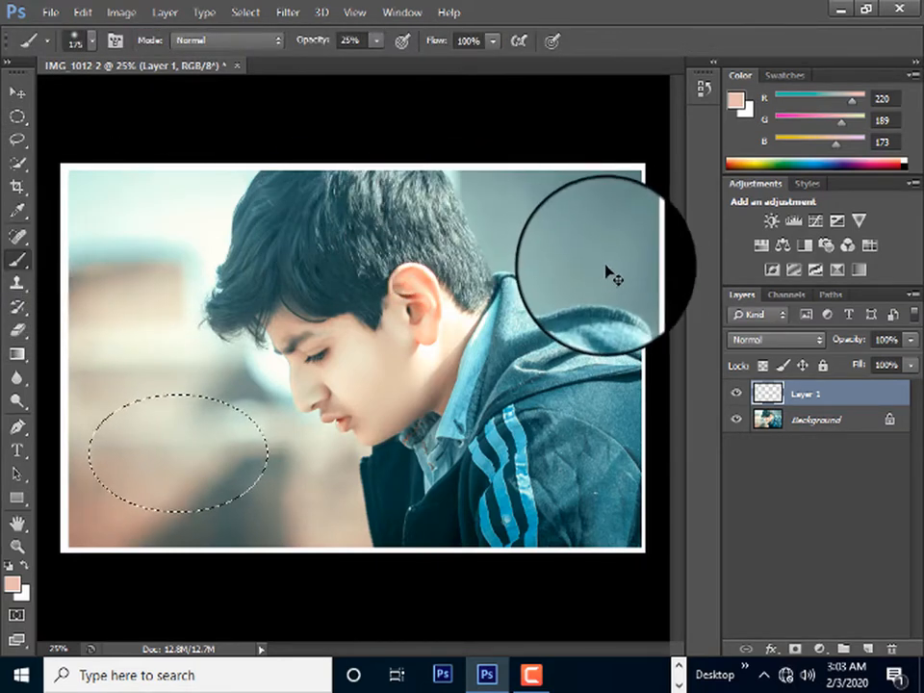
key("i")
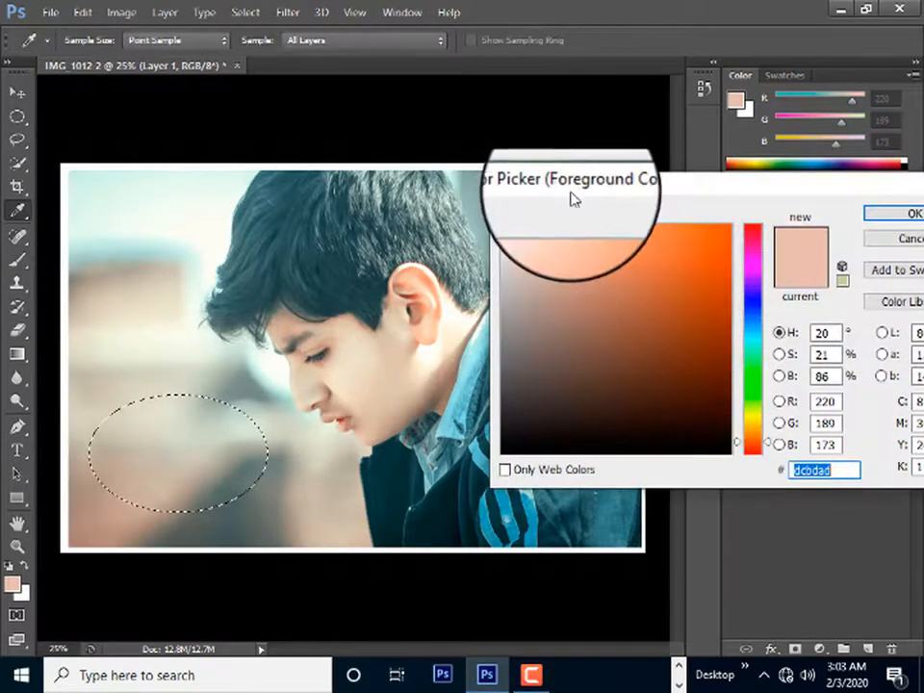
left_click(486, 200)
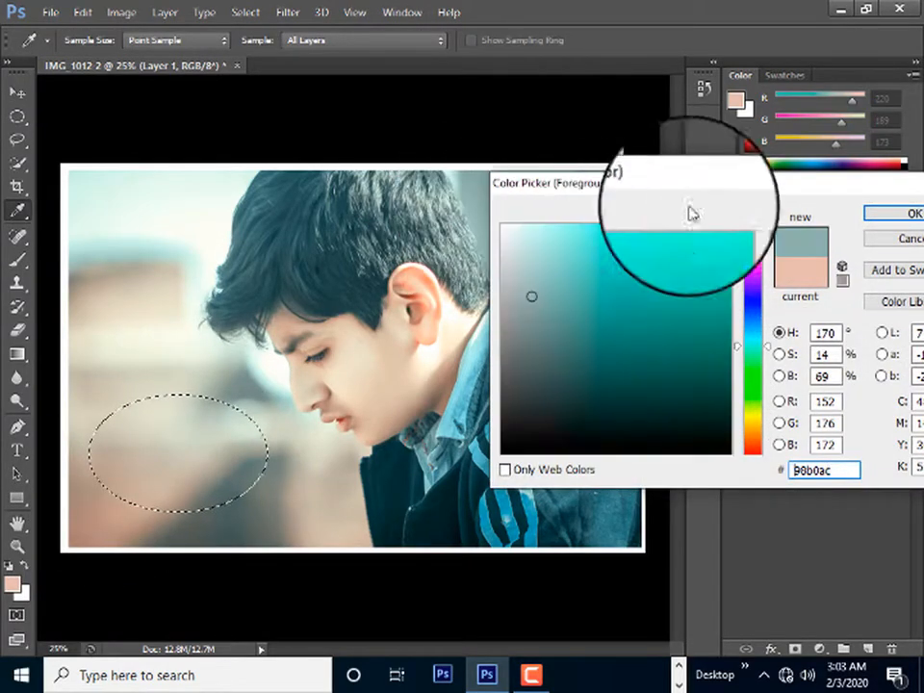
left_click(882, 214)
key("b")
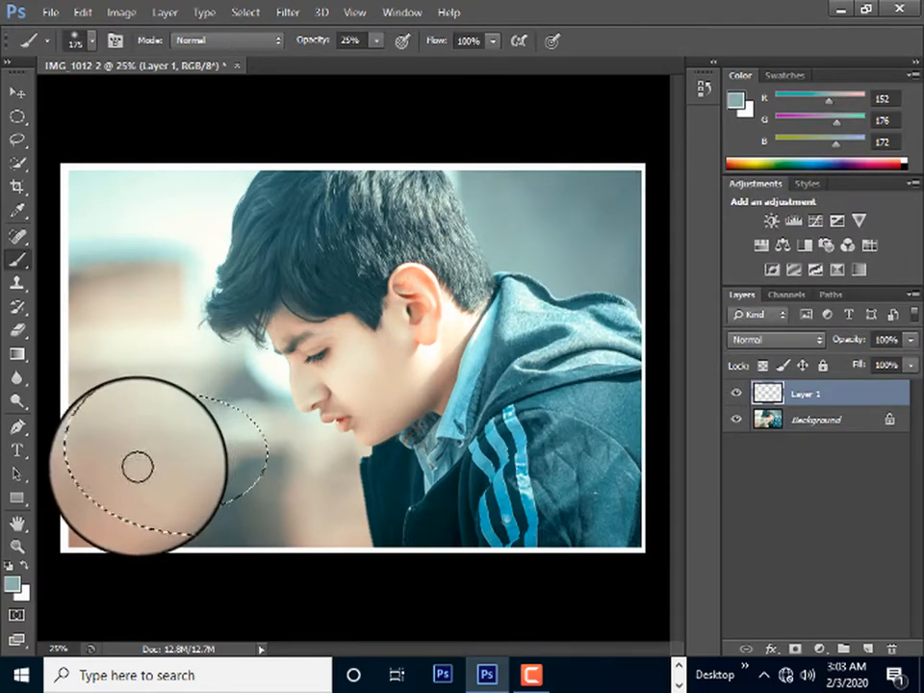
- Enlarge the brush to 600 px, paint the elliptical selection teal at 25% opacity, and deselect it
key("]")
key("]")
key("]")
key("]")
key("]")
left_click(156, 401)
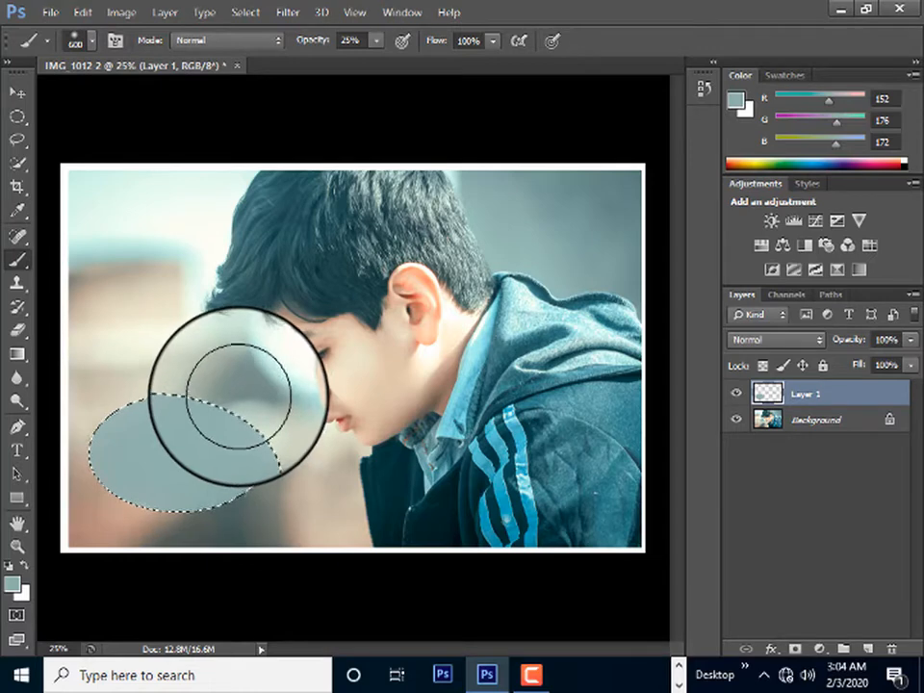
left_click(17, 116)
right_click(142, 230)
left_click(164, 242)
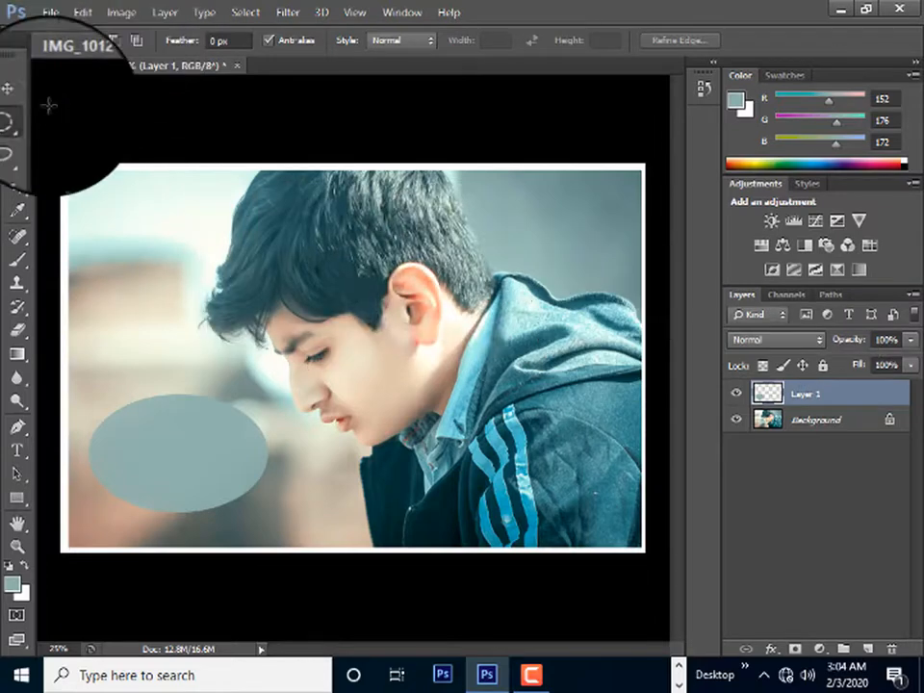
- Scale the teal ellipse to about 94% width and 85% height and move it up beside the photo's left border
left_click(17, 90)
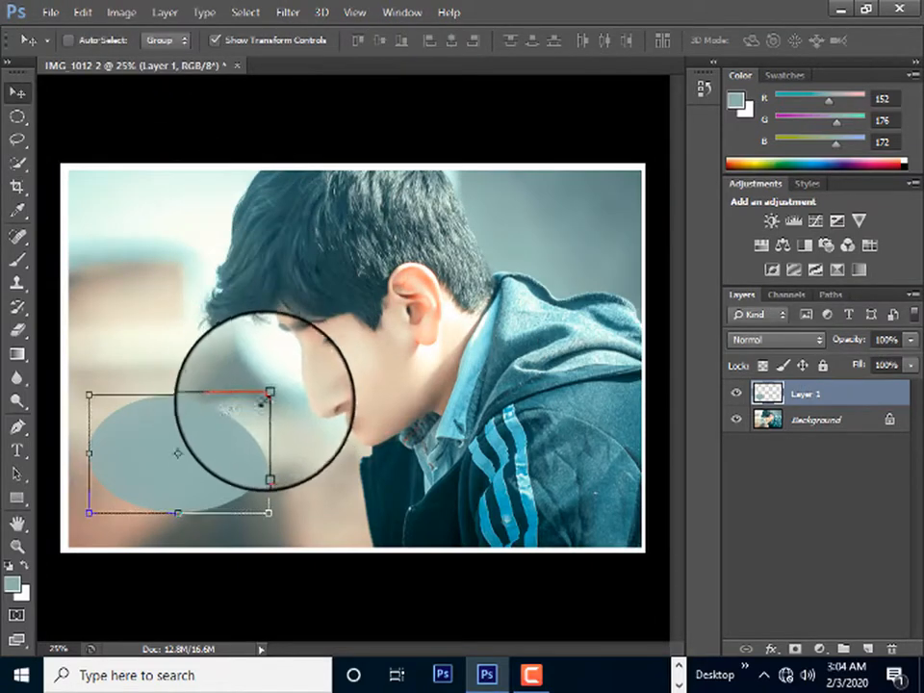
mouse_move(261, 403)
left_mouse_down()
mouse_move(221, 423)
mouse_move(247, 423)
mouse_move(248, 475)
mouse_move(301, 436)
mouse_move(258, 419)
left_mouse_up()
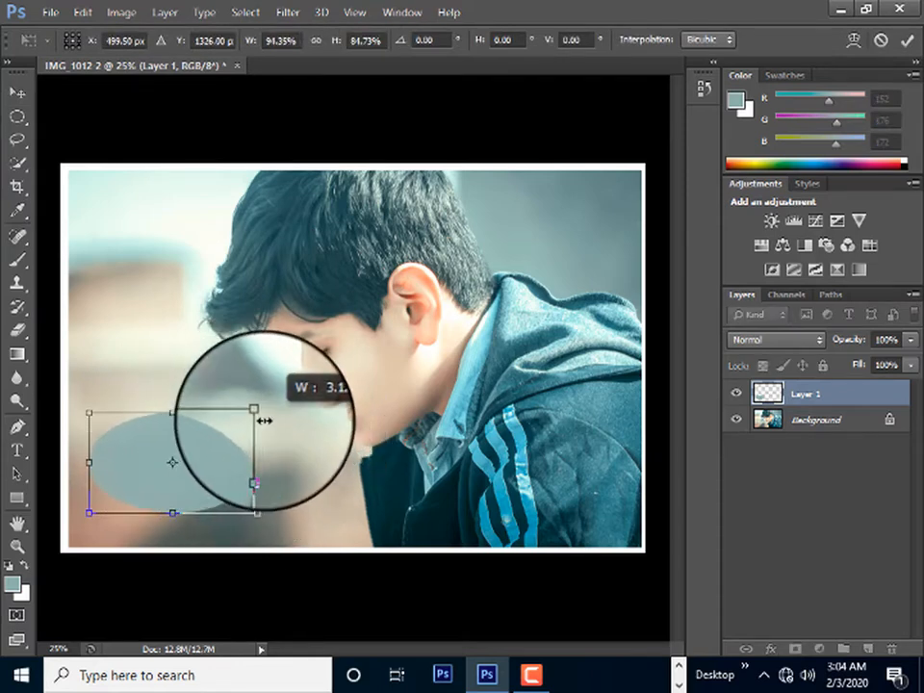
left_click_drag(199, 505, 179, 415)
key("Return")
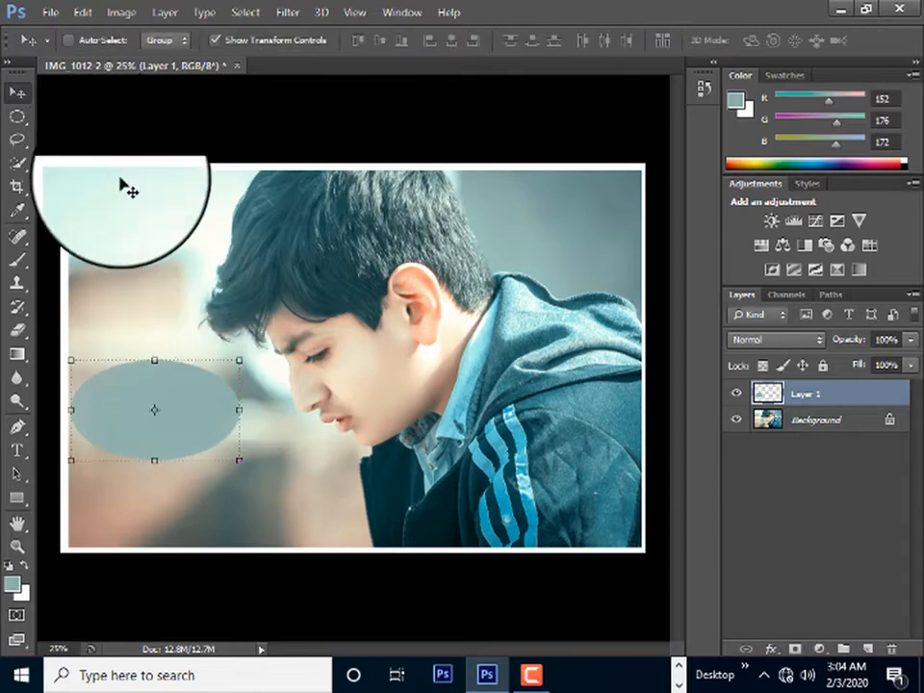
left_click(206, 39)
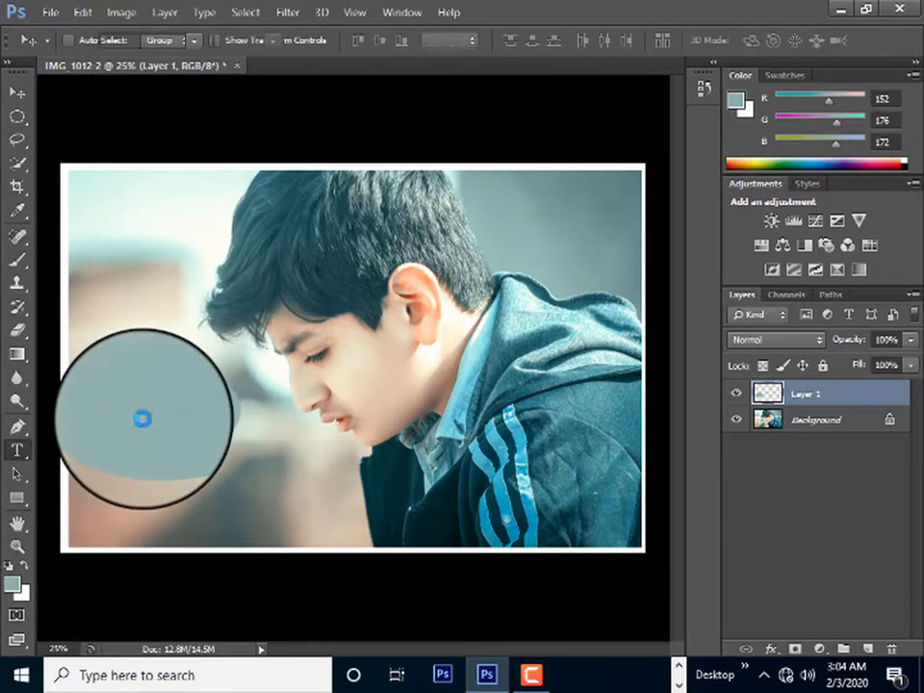
- Create a text box overlapping the ellipse, clear its stray character, and set the text color to a near-white teal tint
left_click_drag(115, 323, 418, 514)
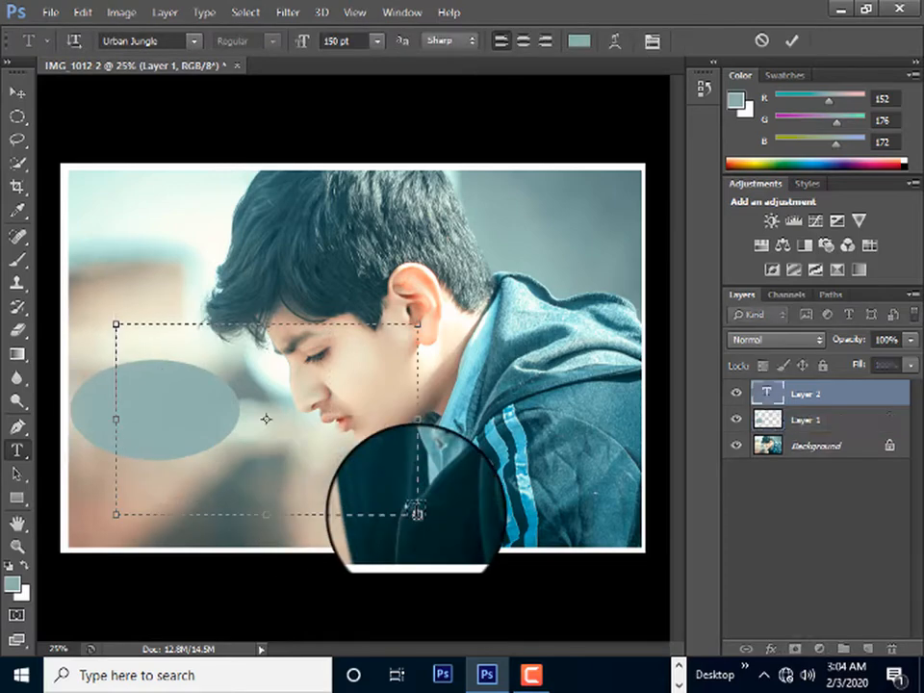
key("BackSpace")
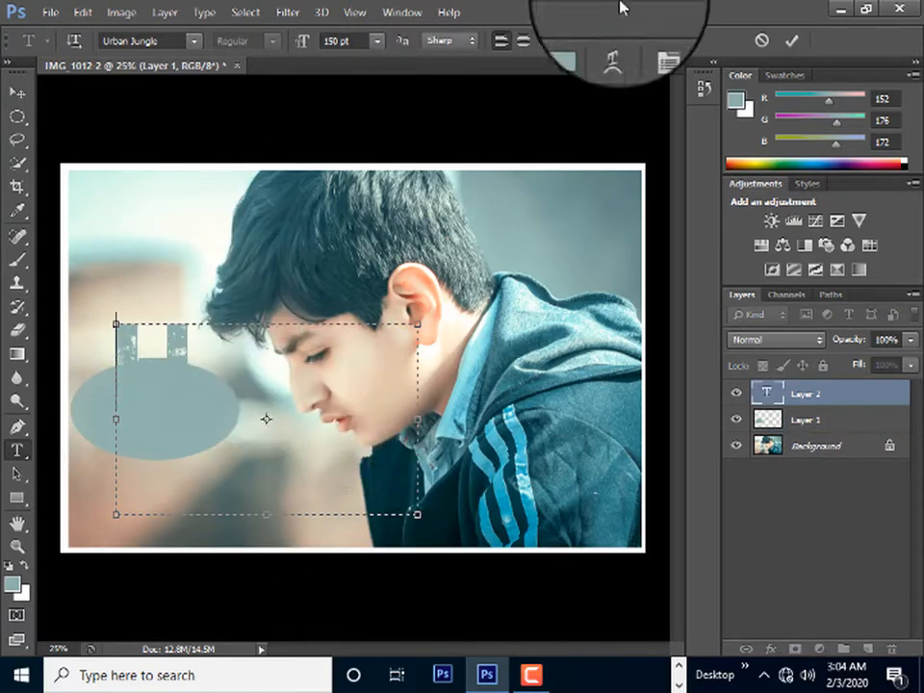
left_click(581, 53)
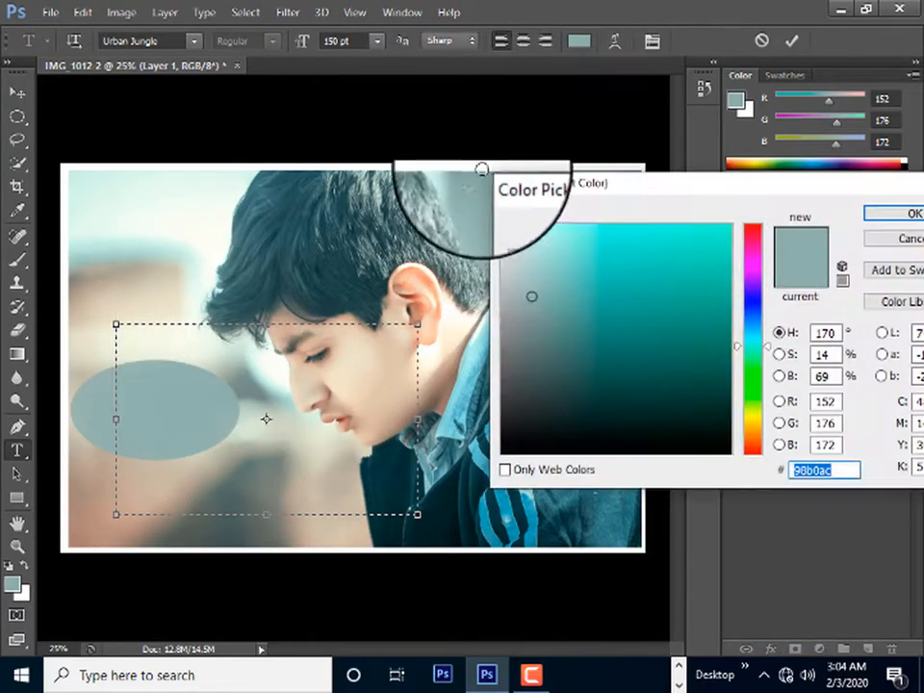
left_click(509, 254)
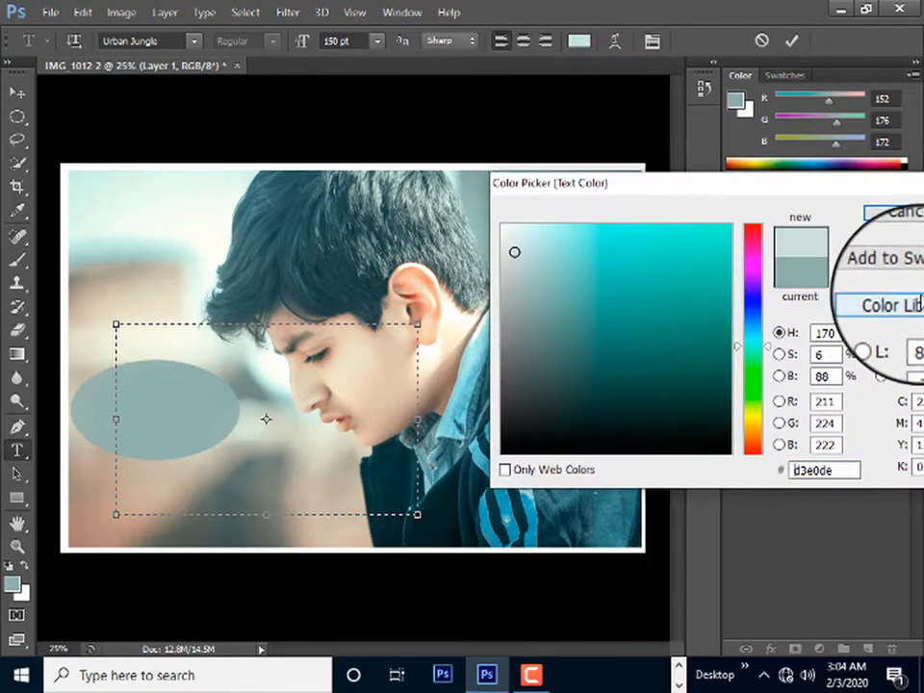
left_click(513, 232)
left_click(882, 214)
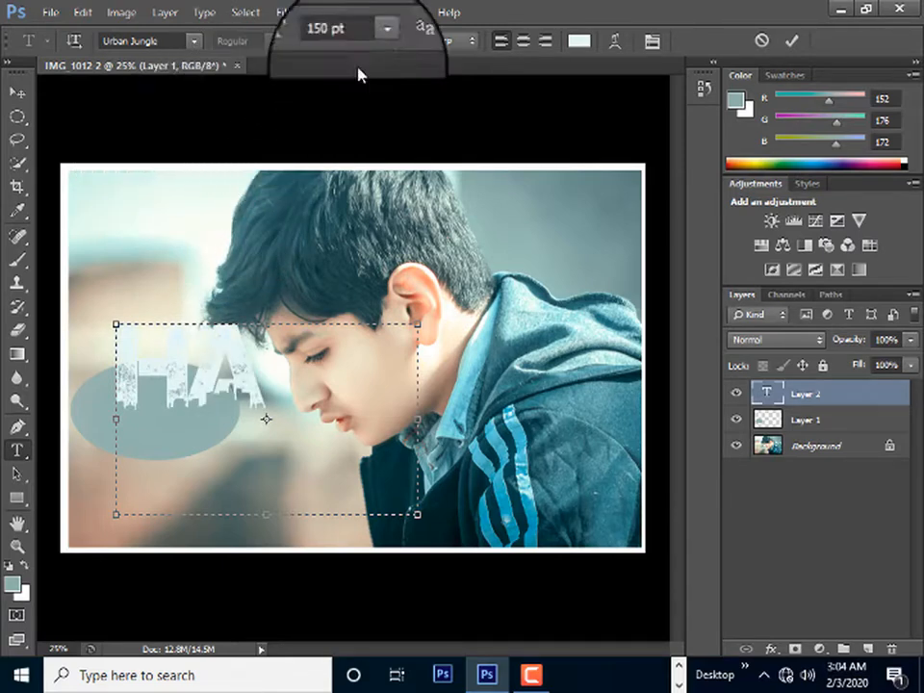
- Set the text size to 60 pt, enter the person's name, and center the text on the teal ellipse
left_click(377, 40)
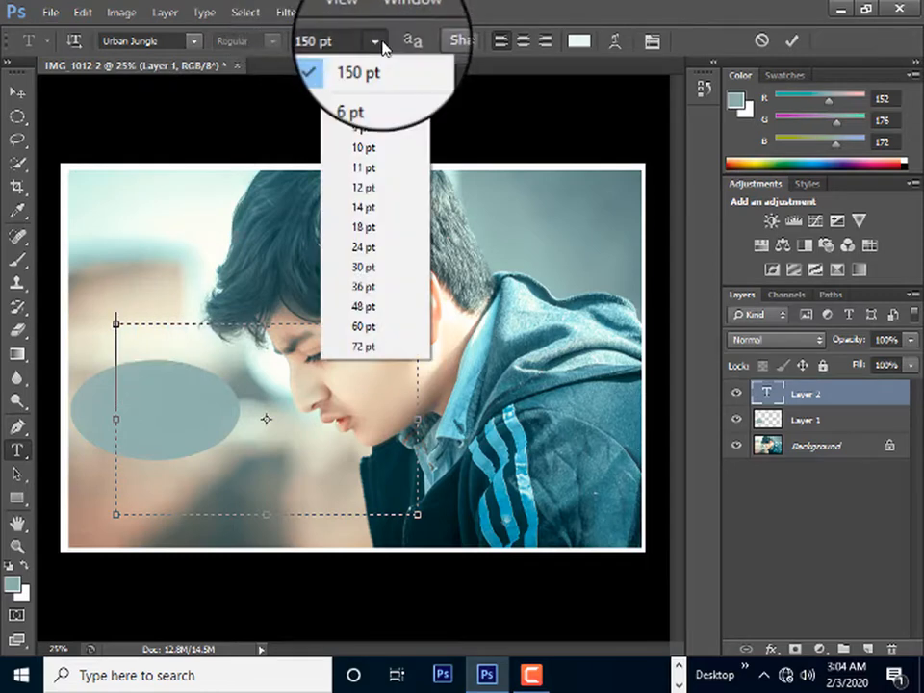
left_click(391, 337)
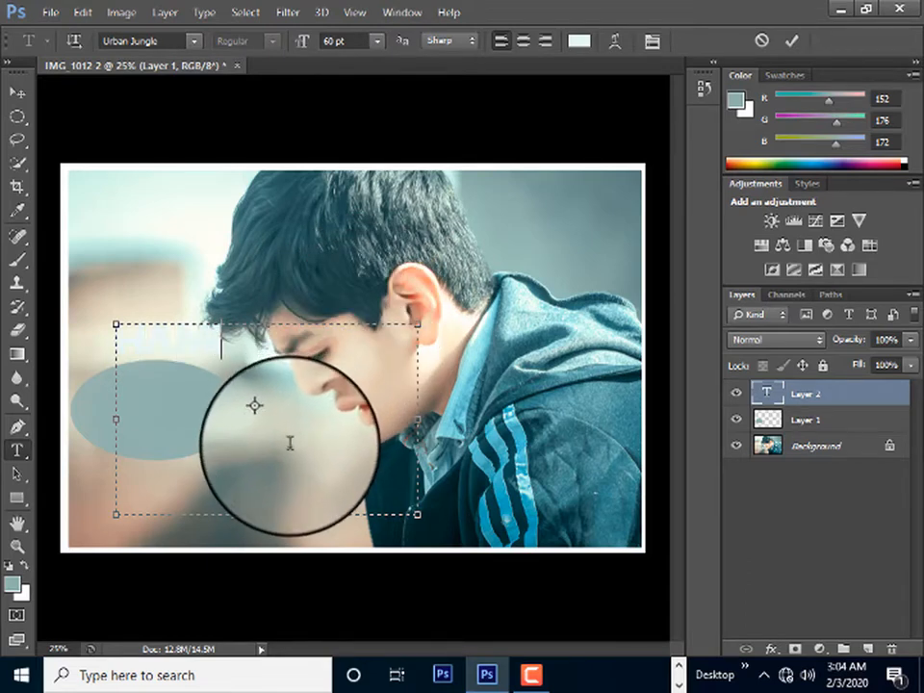
left_click(17, 91)
left_click_drag(197, 339, 178, 409)
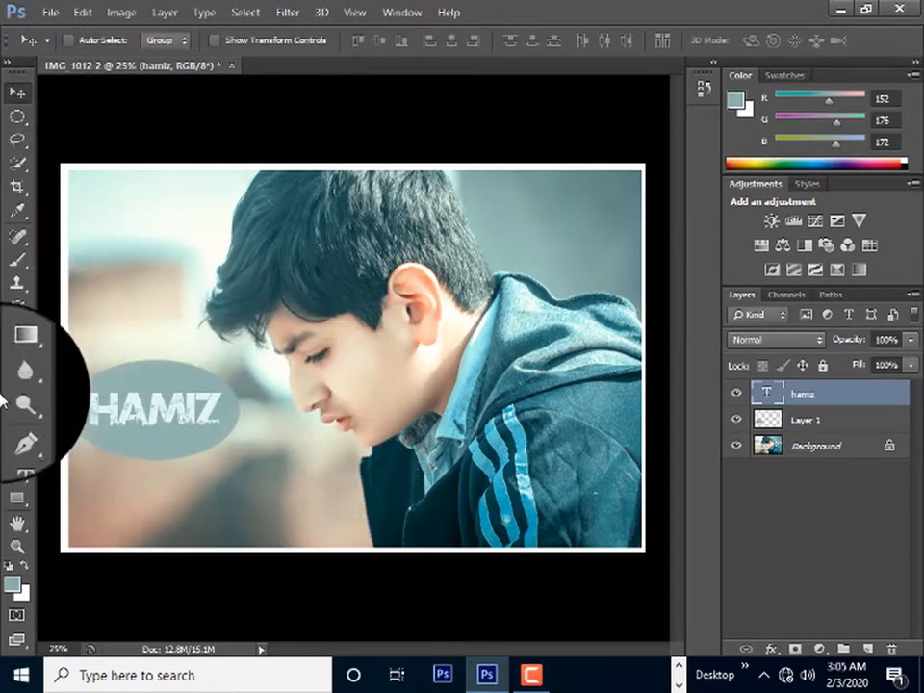
- Choose Verdana as the font for the name text on the ellipse
left_click(16, 555)
right_click(183, 290)
left_click(275, 398)
left_click(300, 344)
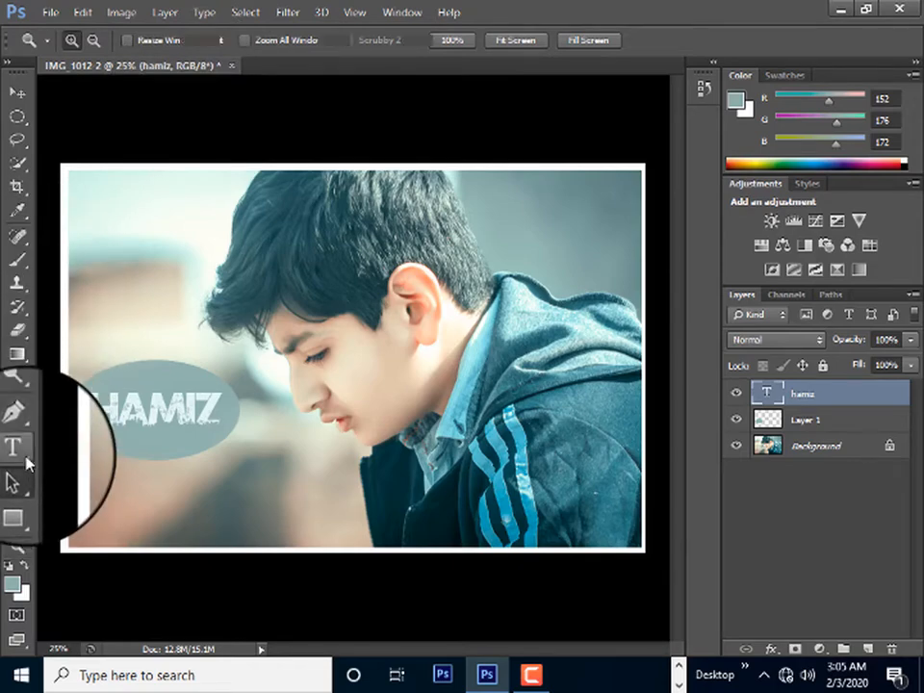
left_click(23, 456)
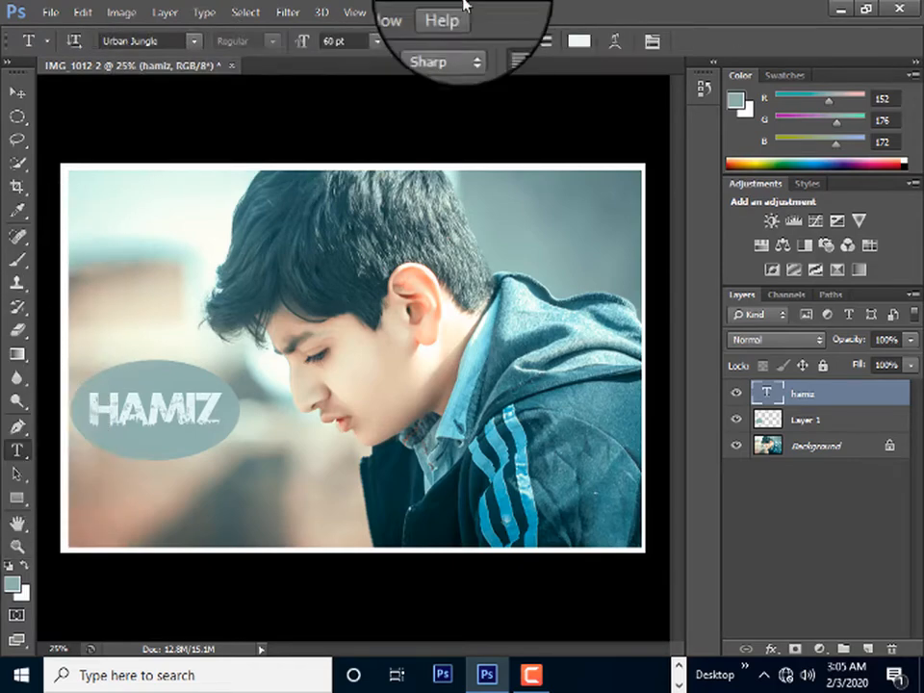
left_click(198, 43)
left_click(289, 76)
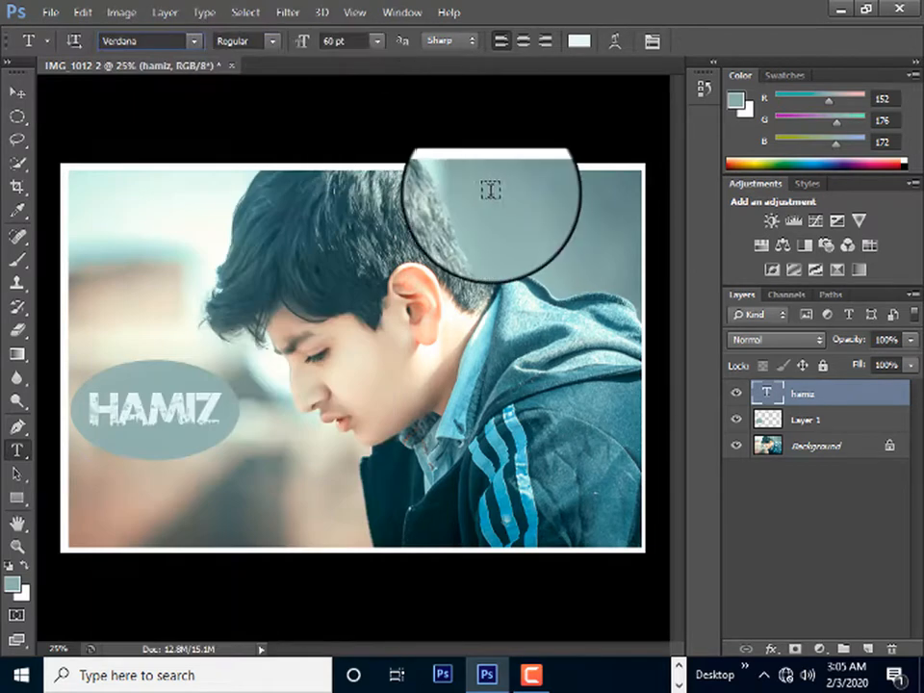
- Try the Wanted M54, Top Secret and Tahoma fonts on the name text
left_click(194, 42)
left_click(289, 91)
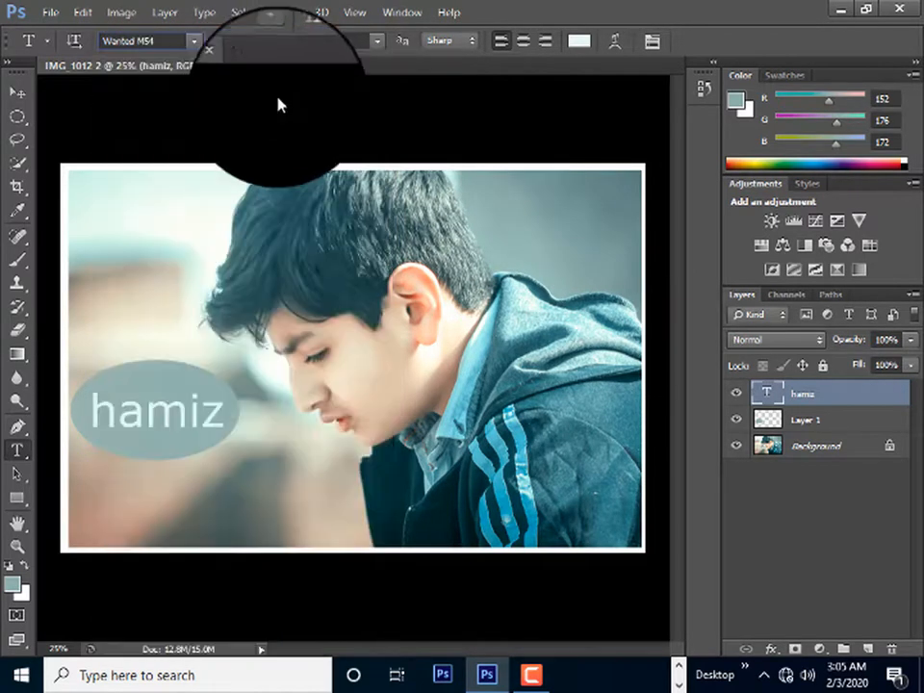
left_click(196, 44)
scroll(244, 192, "up", 4)
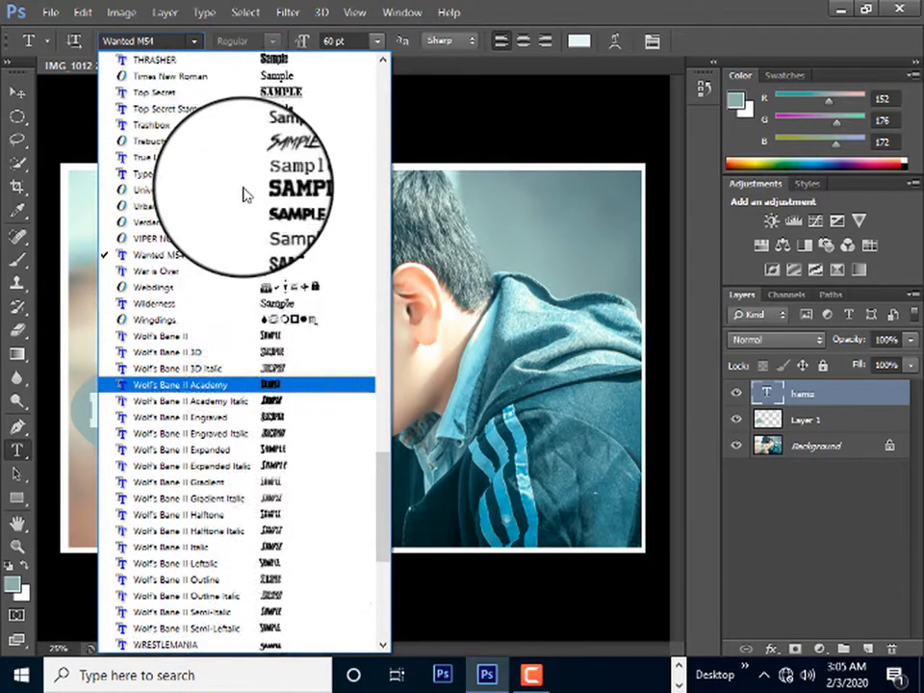
left_click(299, 93)
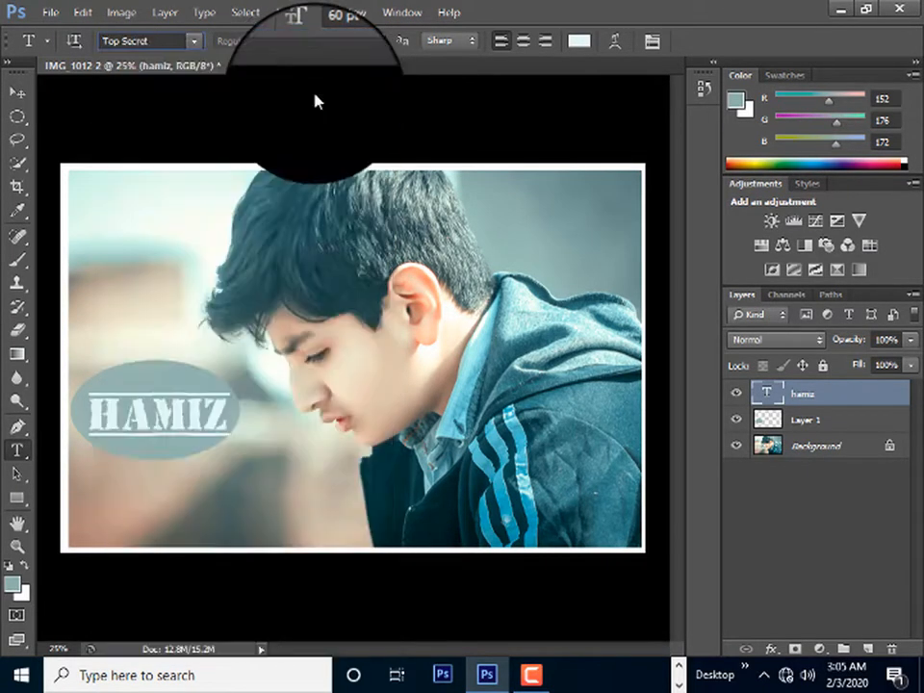
left_click(195, 42)
scroll(267, 174, "up", 1)
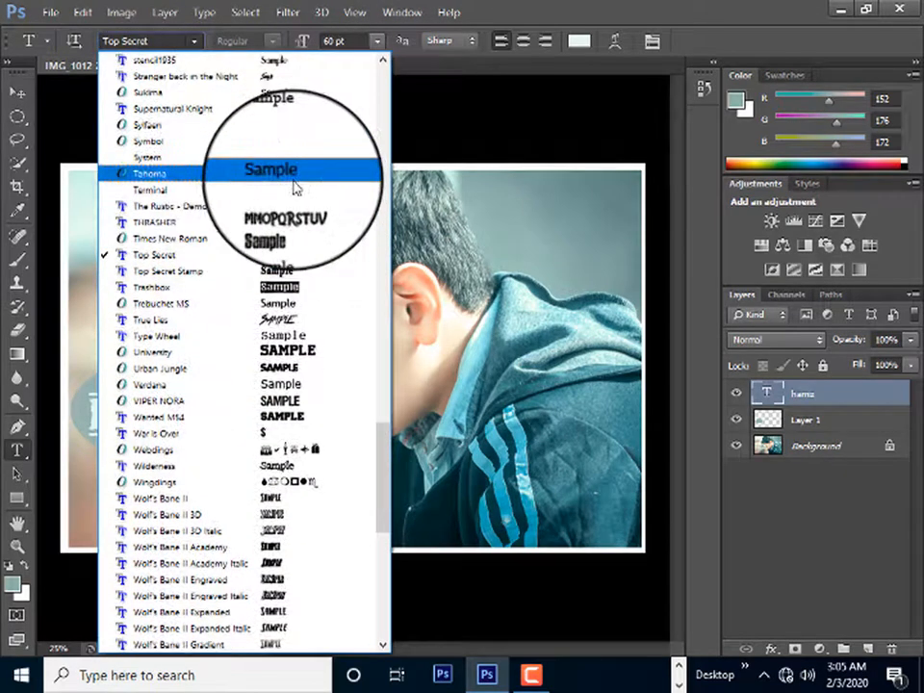
left_click(300, 183)
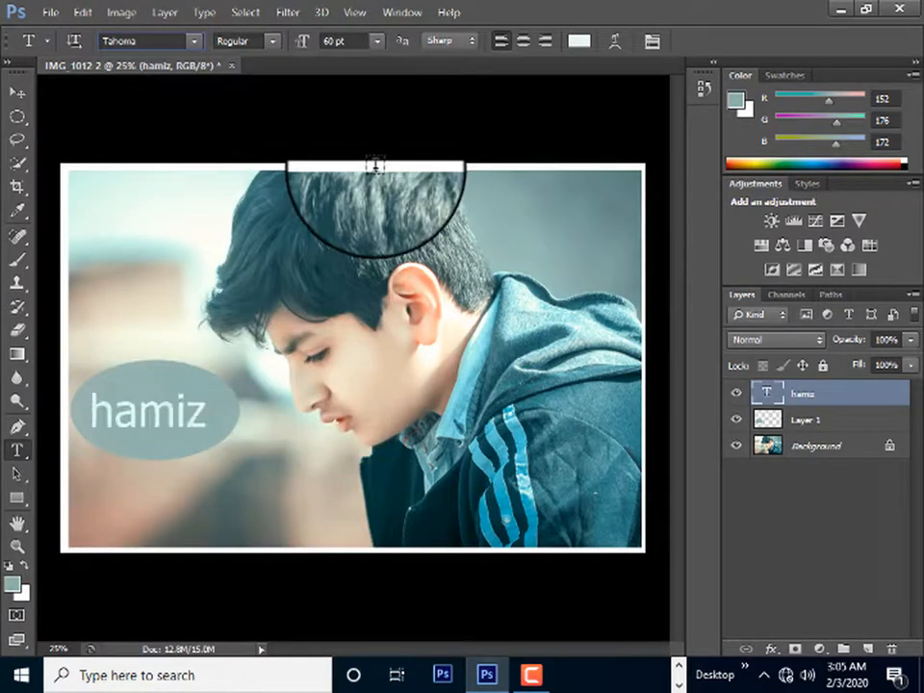
- Set the font of the name text to Trashbox
left_click(197, 42)
scroll(245, 141, "up", 4)
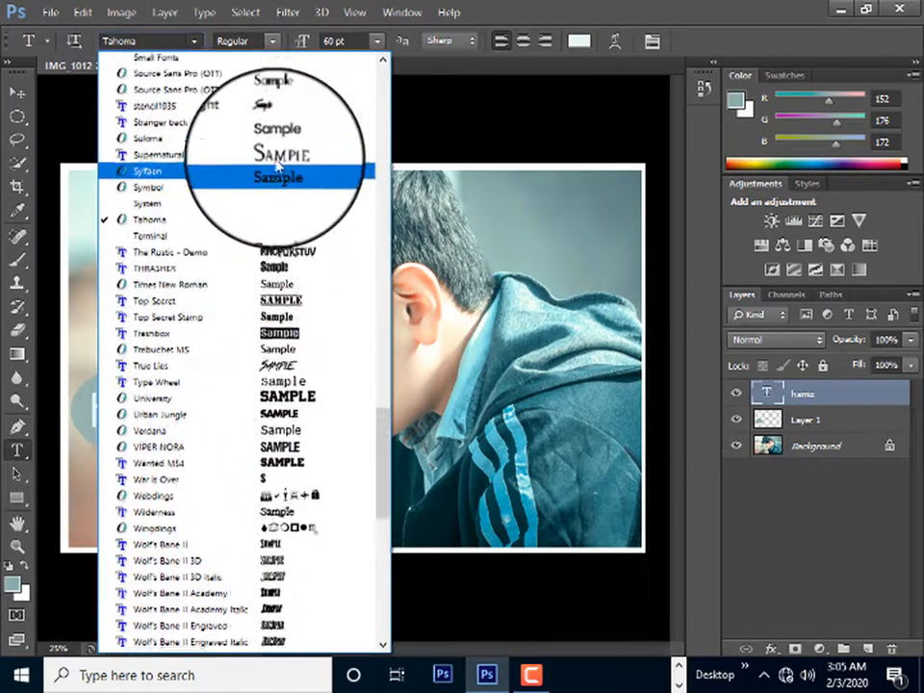
scroll(277, 165, "up", 4)
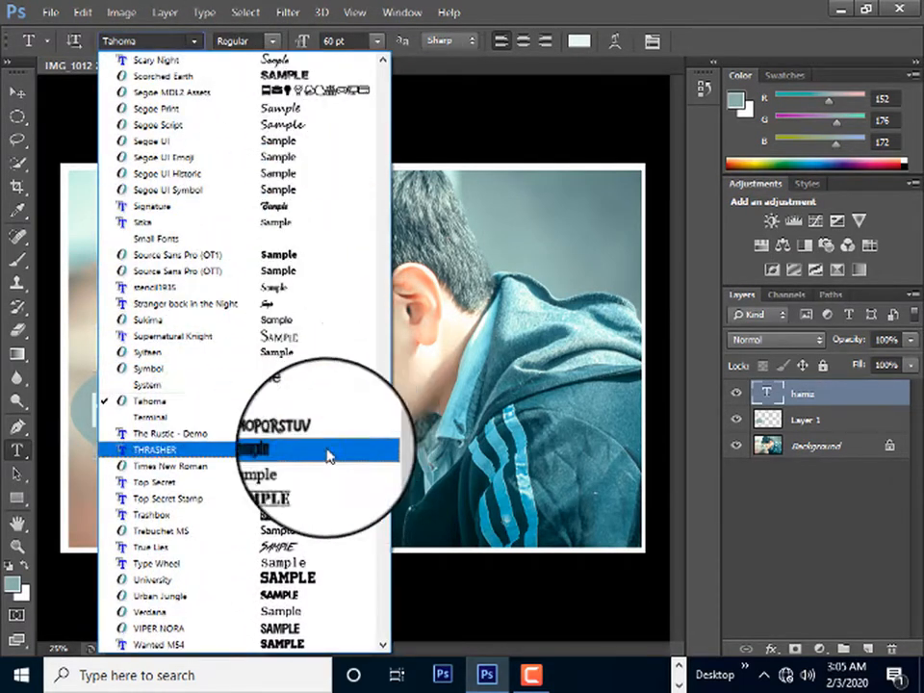
left_click(327, 457)
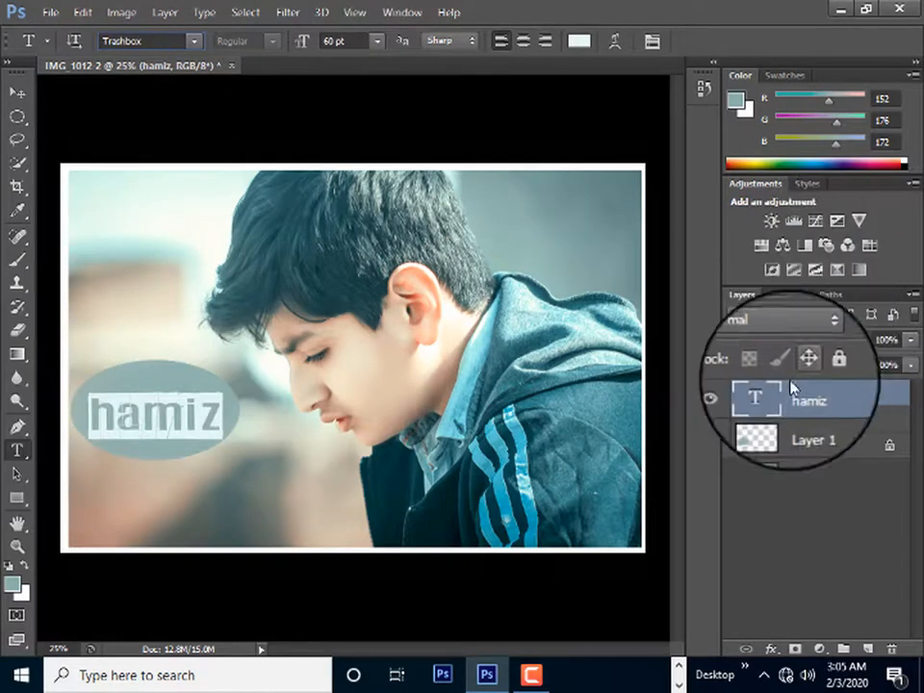
- Hide the teal ellipse layer and open the Background layer in the Liquify filter
left_click(737, 421)
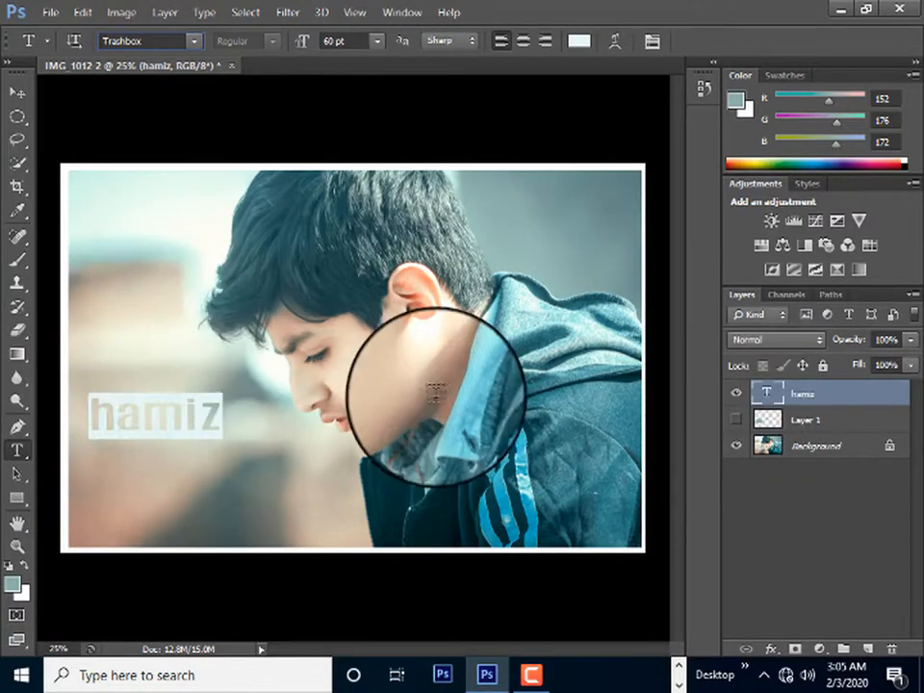
left_click(765, 457)
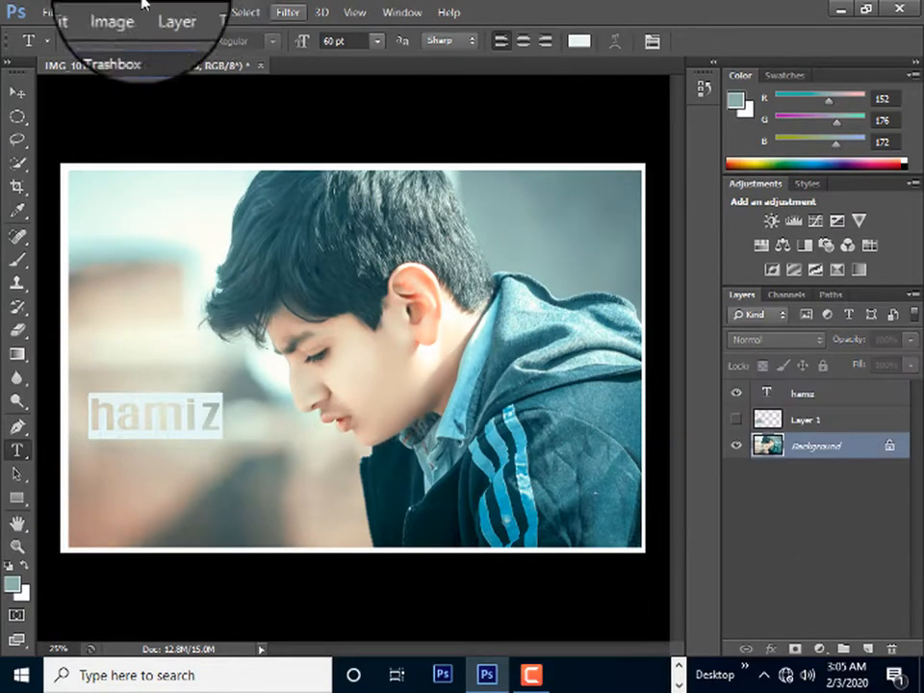
left_click(290, 15)
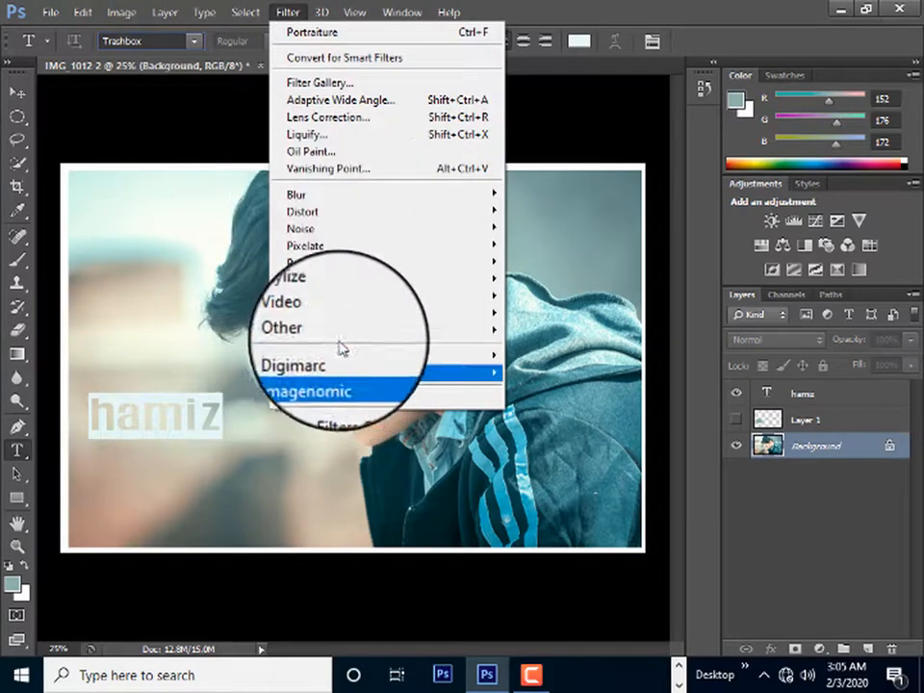
left_click(355, 141)
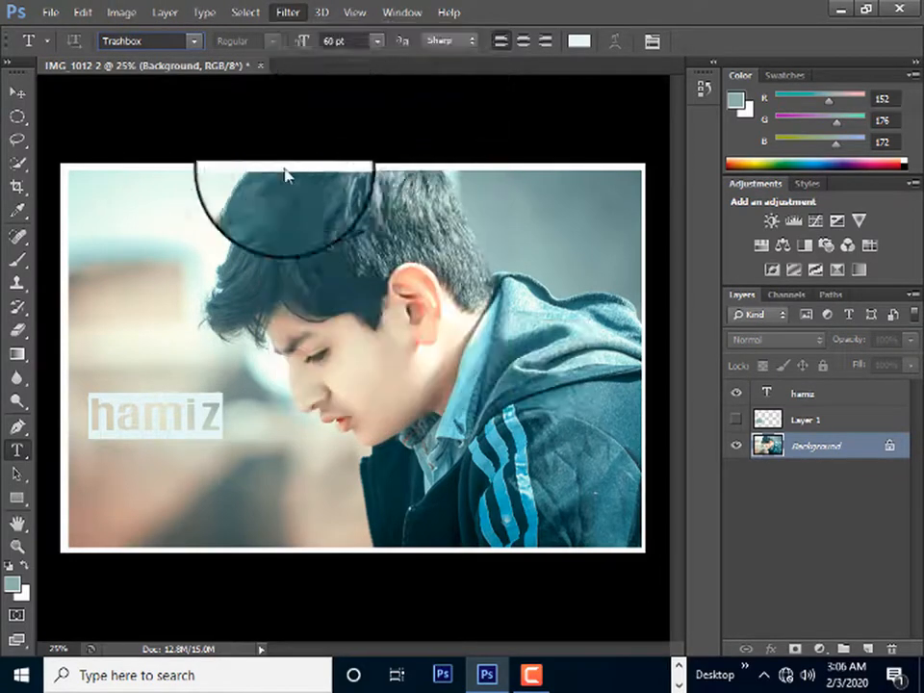
- Set the Liquify warp brush size to 1100 and push the front hair outward, away from the forehead
key("bracketright")
key("bracketright")
key("bracketright")
key("bracketright")
key("bracketright")
key("bracketright")
key("bracketright")
key("bracketright")
key("bracketright")
key("bracketright")
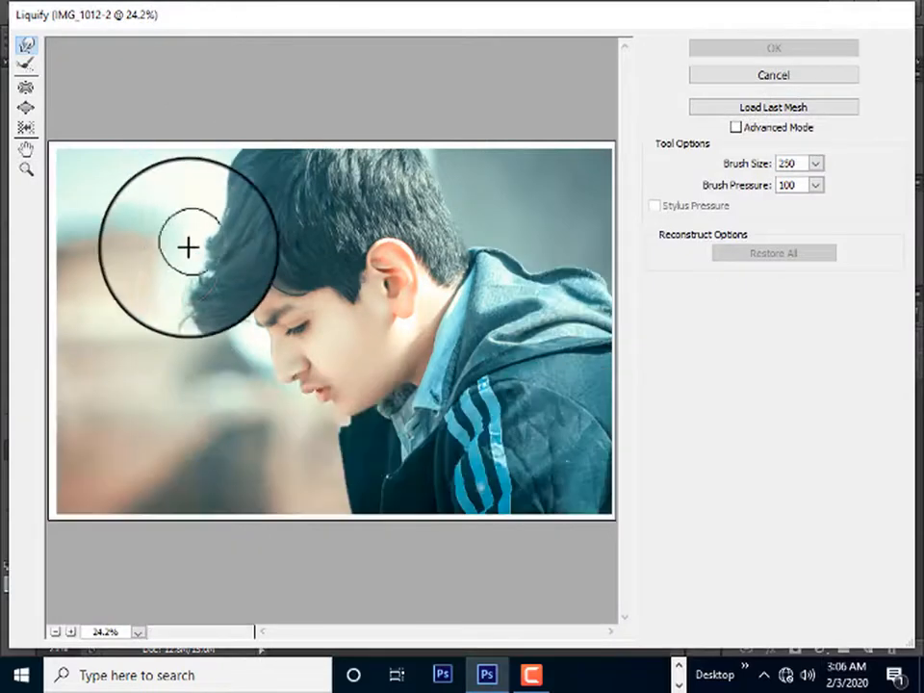
key("bracketright")
key("bracketright")
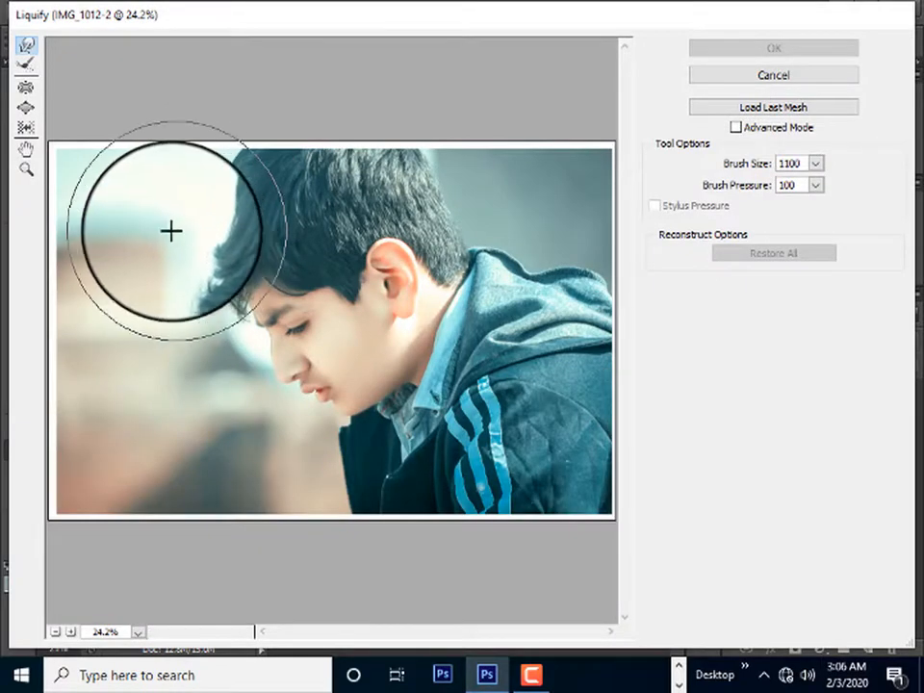
left_click_drag(204, 285, 138, 278)
- Reduce the warp brush to about 700 and reshape the outer edge of the hair above the forehead
key("bracketleft")
key("bracketleft")
key("bracketleft")
key("bracketleft")
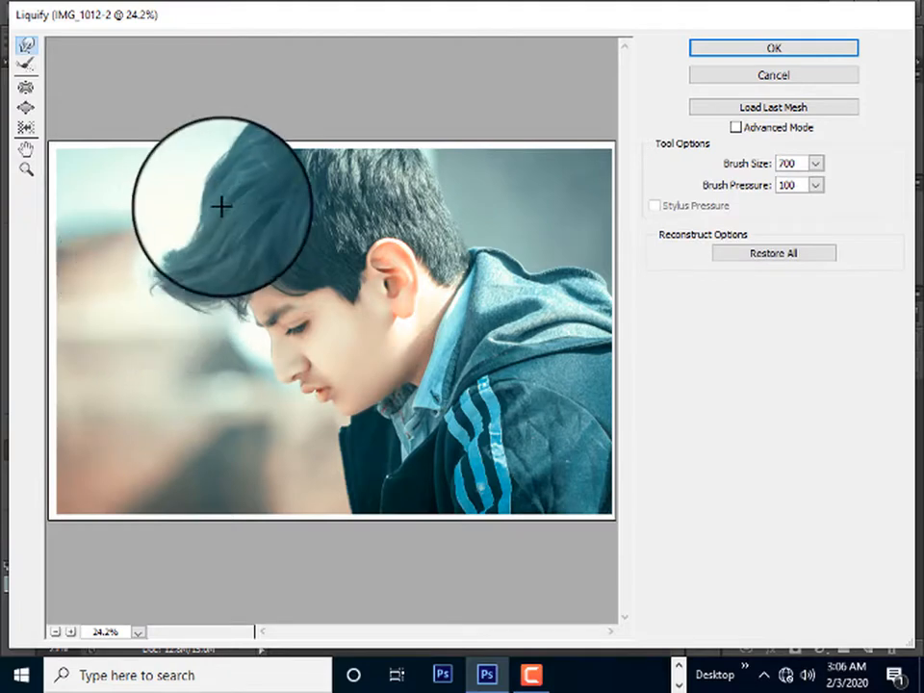
key("bracketleft")
left_click_drag(220, 206, 189, 215)
left_click_drag(211, 221, 233, 202)
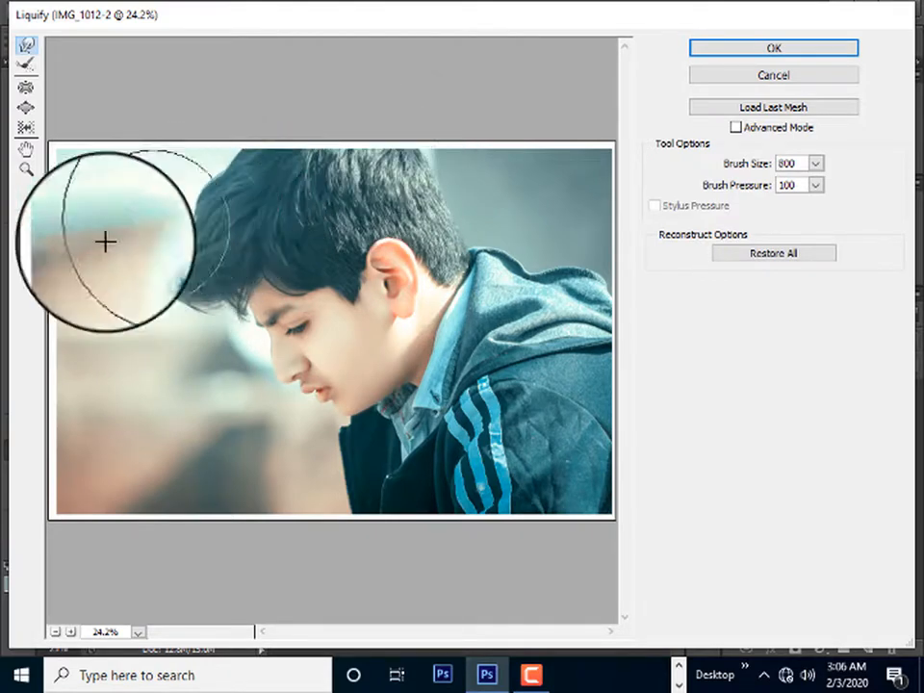
- Reduce the warp brush to 400 and smaller to refine the tips of the front hair
key("bracketleft")
key("bracketleft")
key("bracketleft")
key("bracketleft")
key("bracketleft")
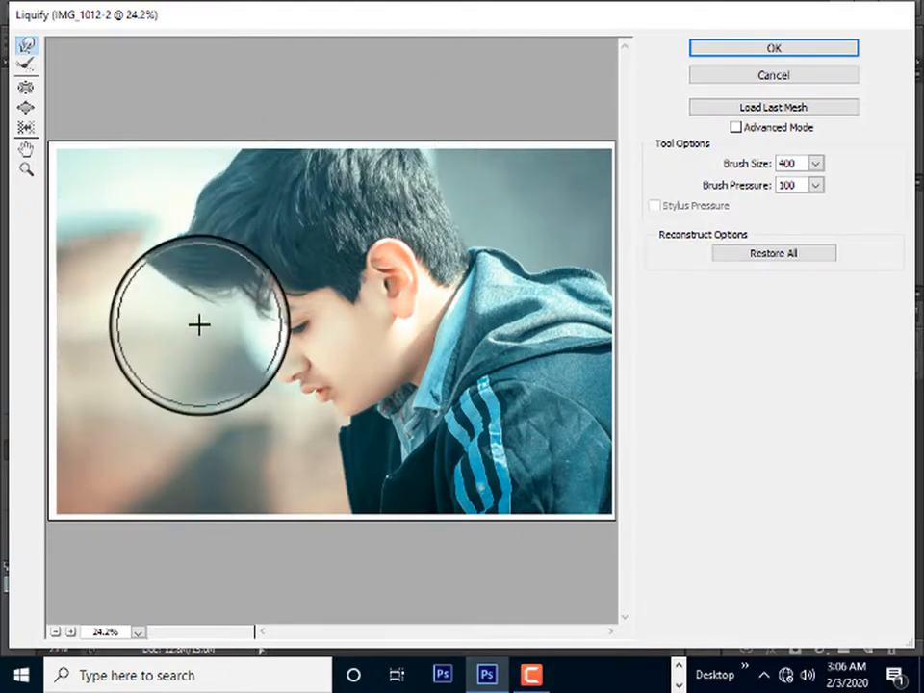
key("bracketleft")
key("bracketleft")
key("bracketleft")
key("bracketleft")
key("bracketleft")
key("bracketright")
key("bracketright")
key("bracketright")
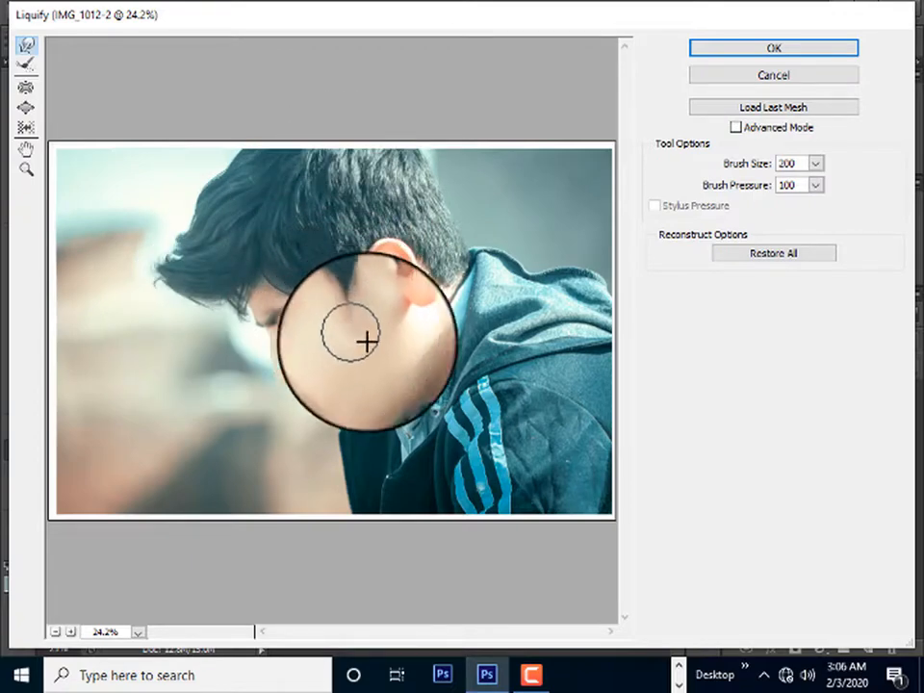
- Enlarge the warp brush to 700, push the hair at the back of the head outward, and apply Liquify
key("bracketright")
key("bracketright")
key("bracketright")
key("bracketright")
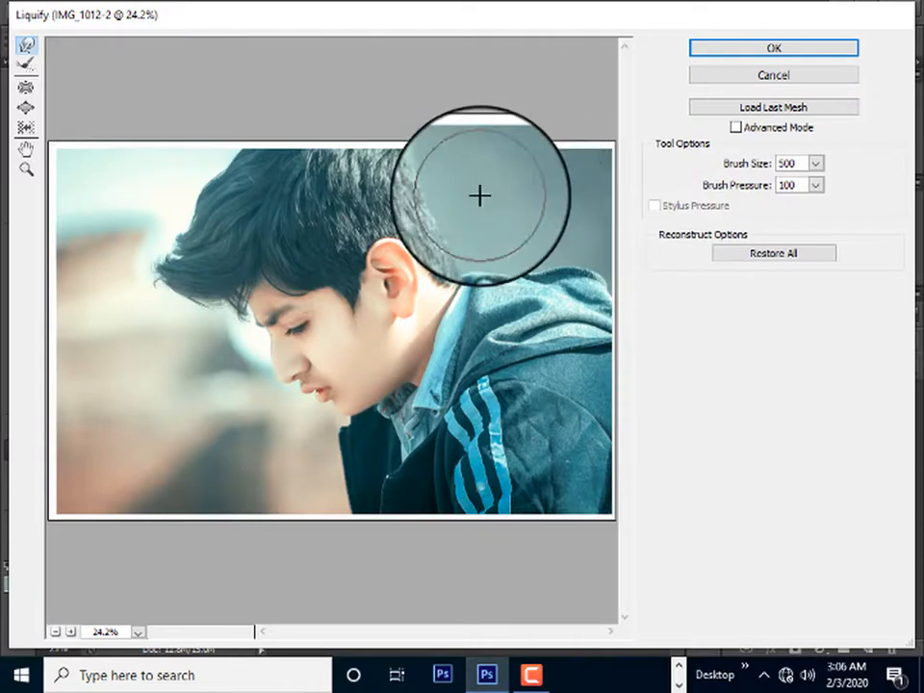
key("bracketright")
key("bracketright")
key("bracketright")
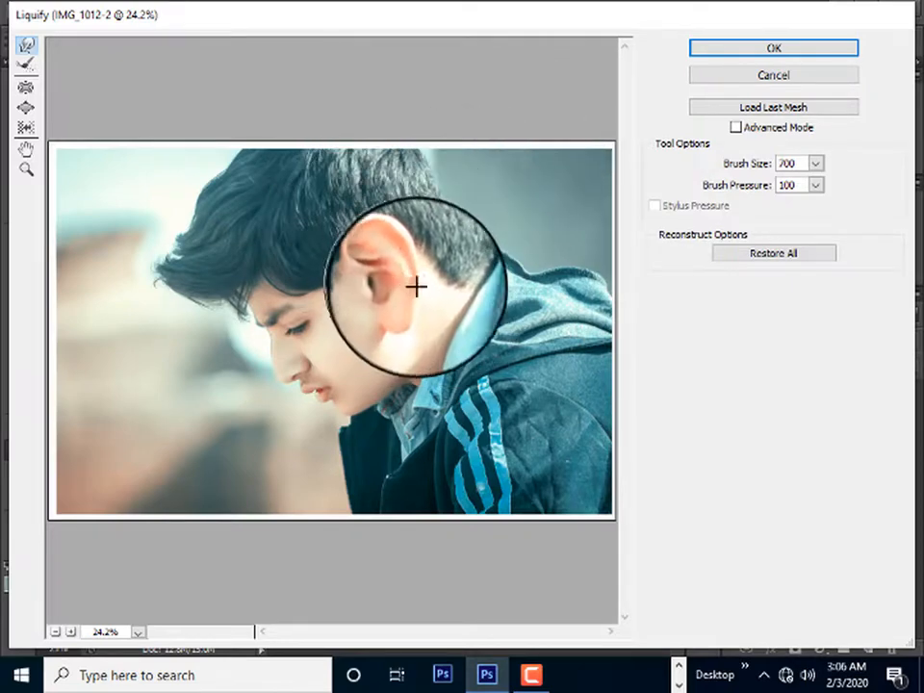
key("bracketleft")
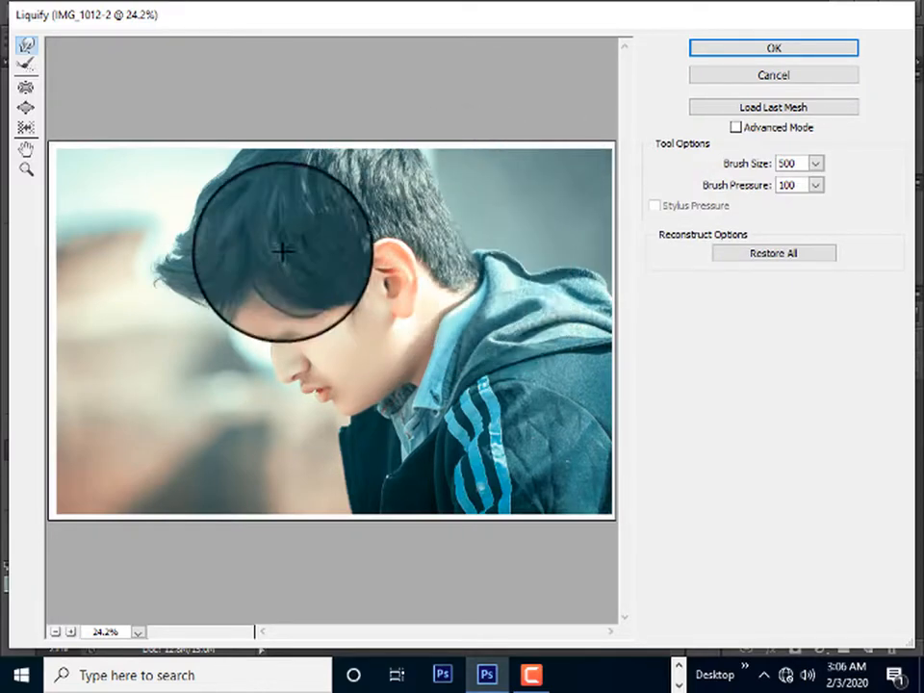
left_click(723, 54)
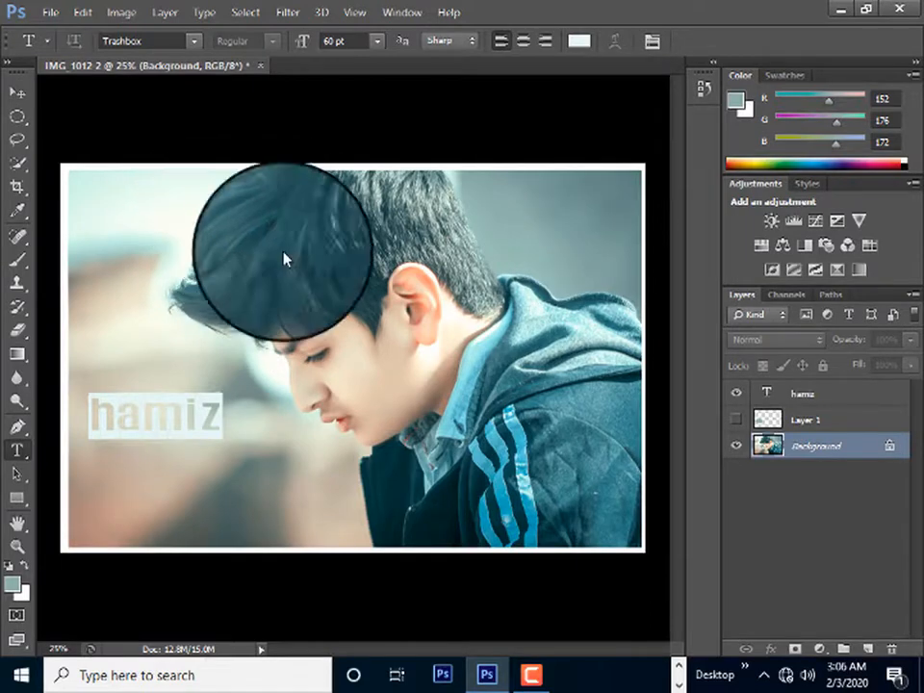
- Save the image as the JPEG IMG_1012.jpg on Local Disk (G:), replacing the existing file, at Maximum quality 12 with Baseline ("Standard")
key("ctrl+shift+s")
left_click(452, 431)
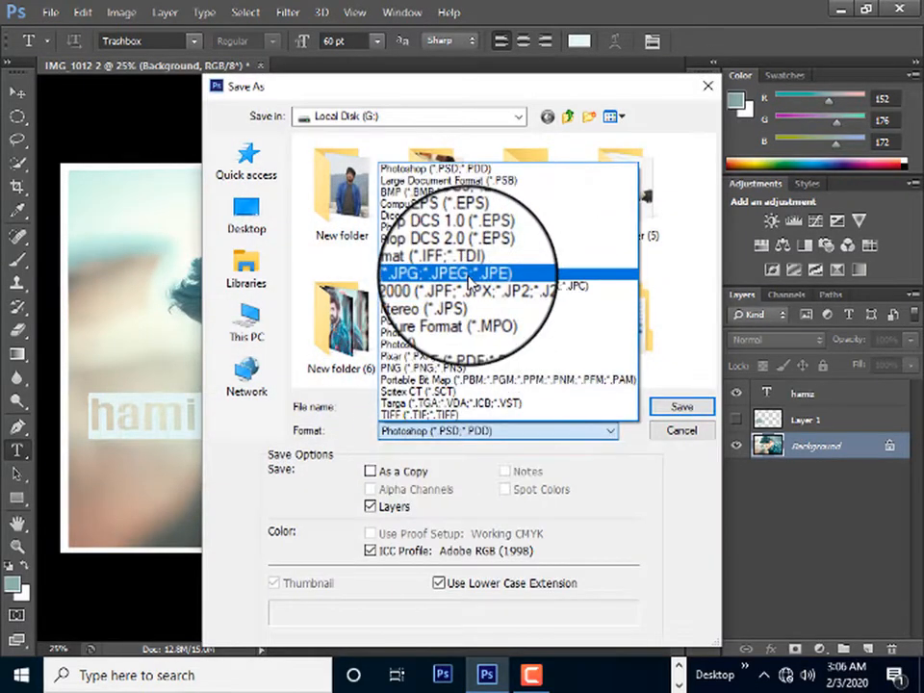
left_click(462, 272)
left_click(680, 406)
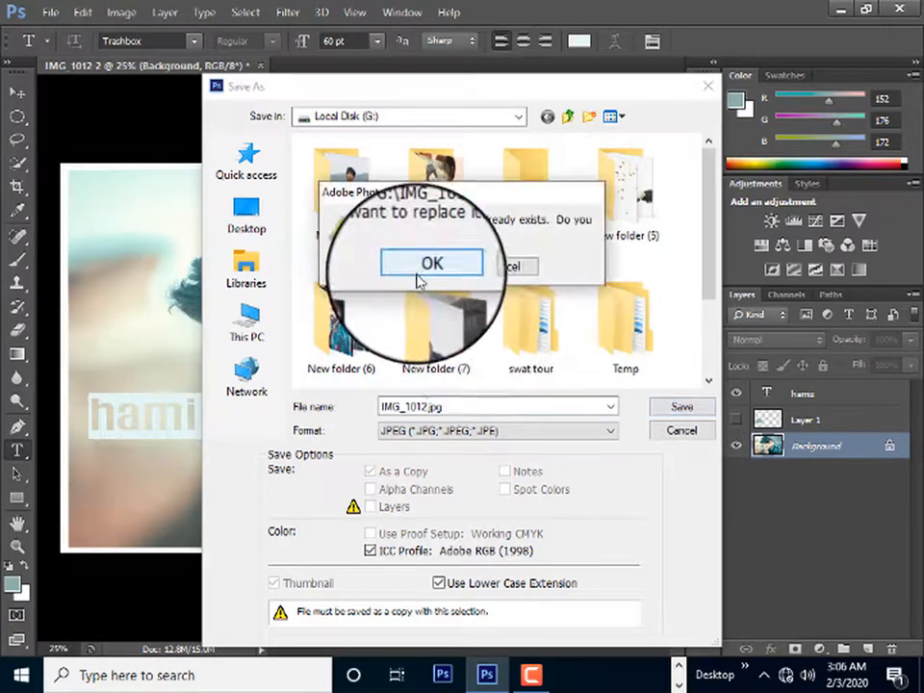
left_click(419, 276)
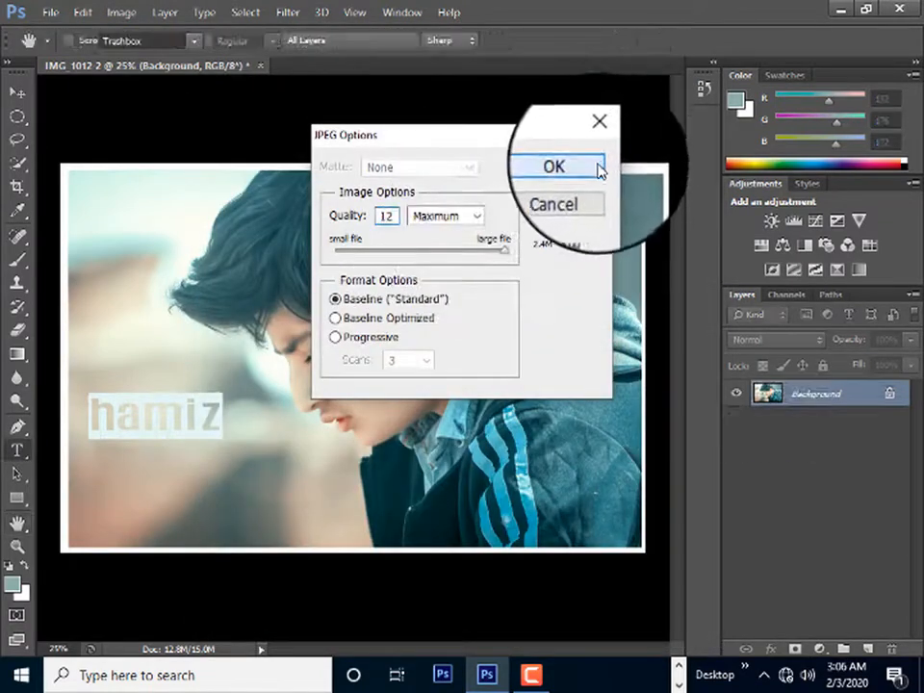
left_click(601, 169)
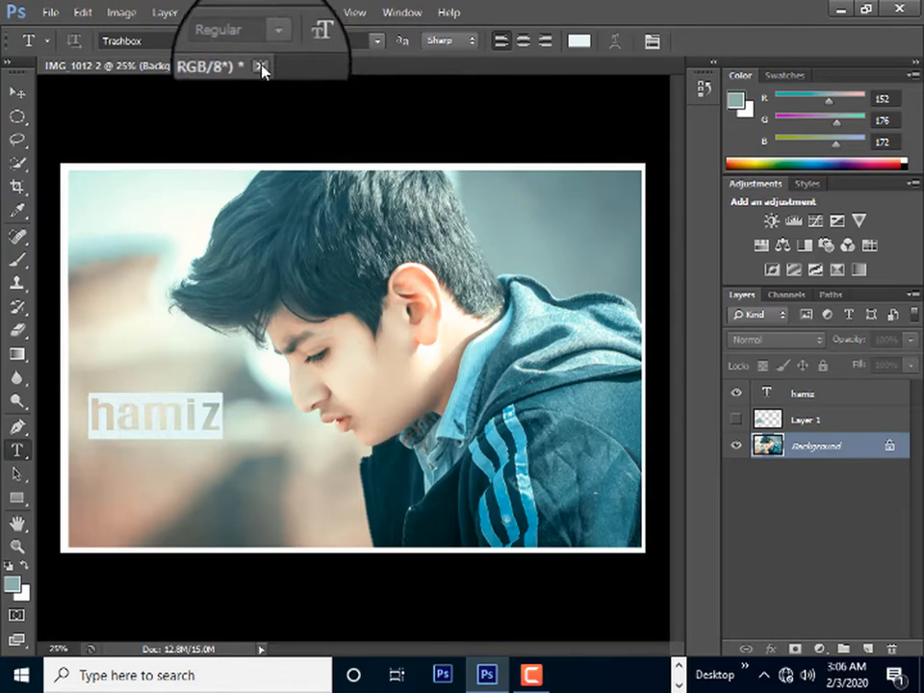
- Close the document without saving its changes and open the exported IMG_1012 image from Local Disk (G:)
left_click(260, 65)
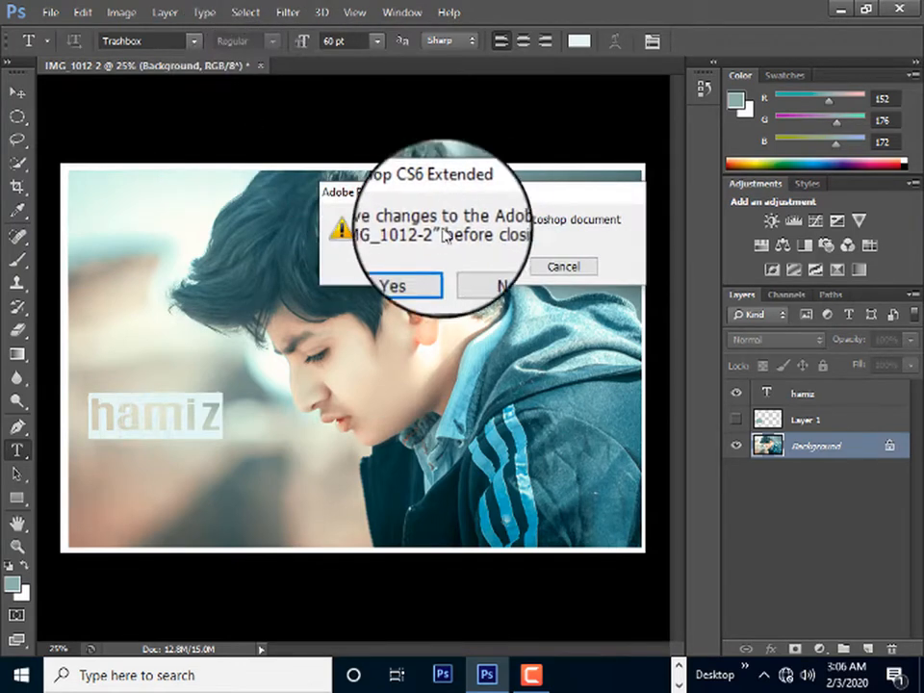
left_click(485, 271)
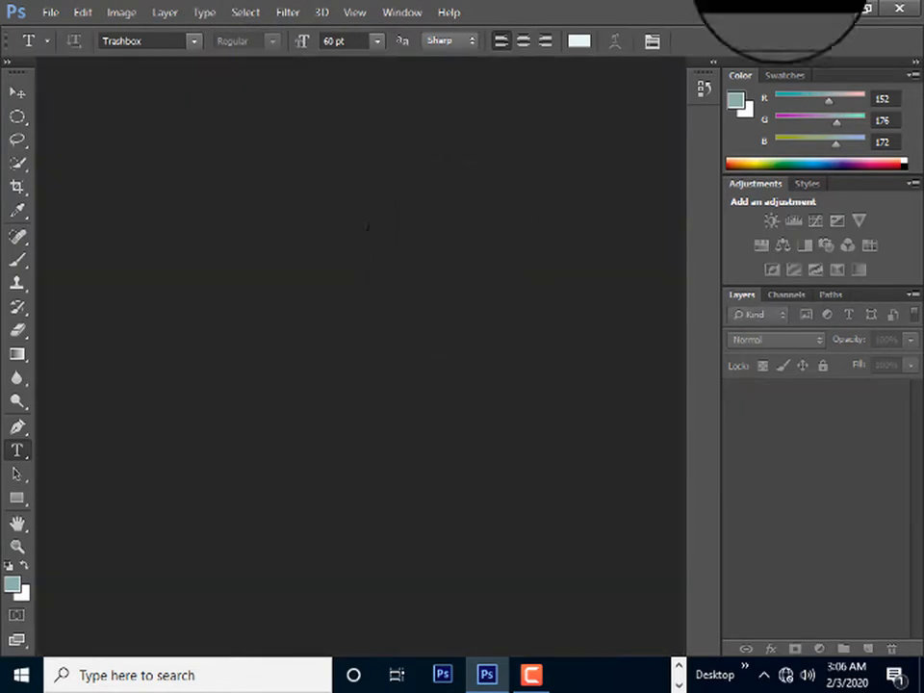
left_click(855, 8)
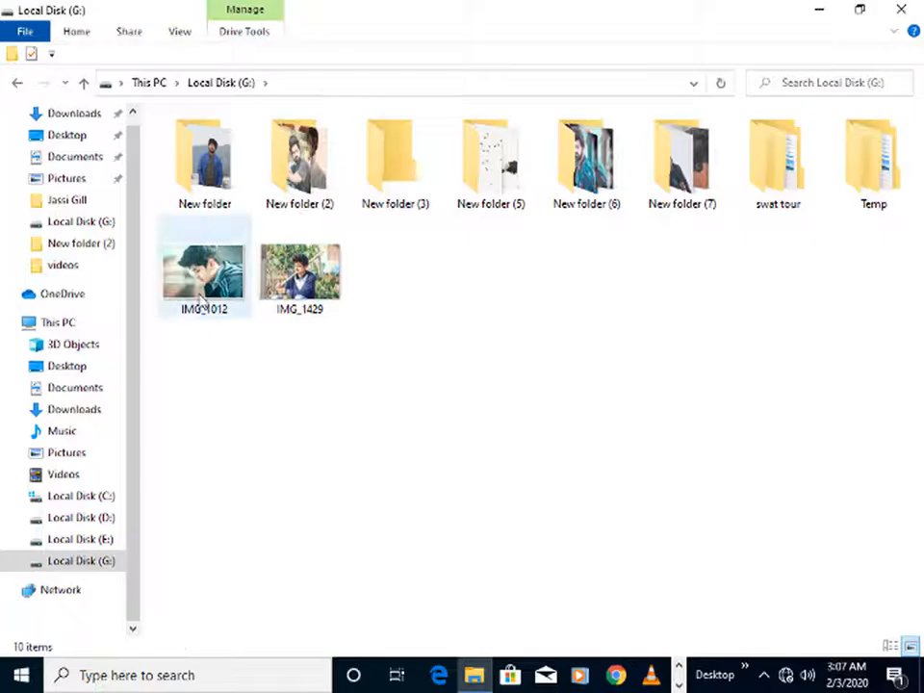
double_click(203, 279)
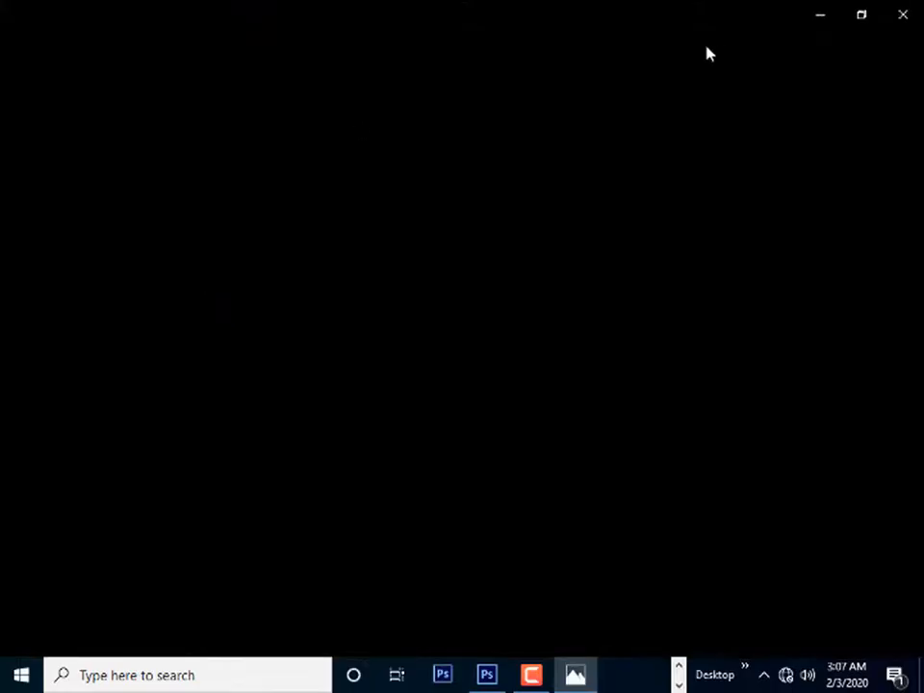